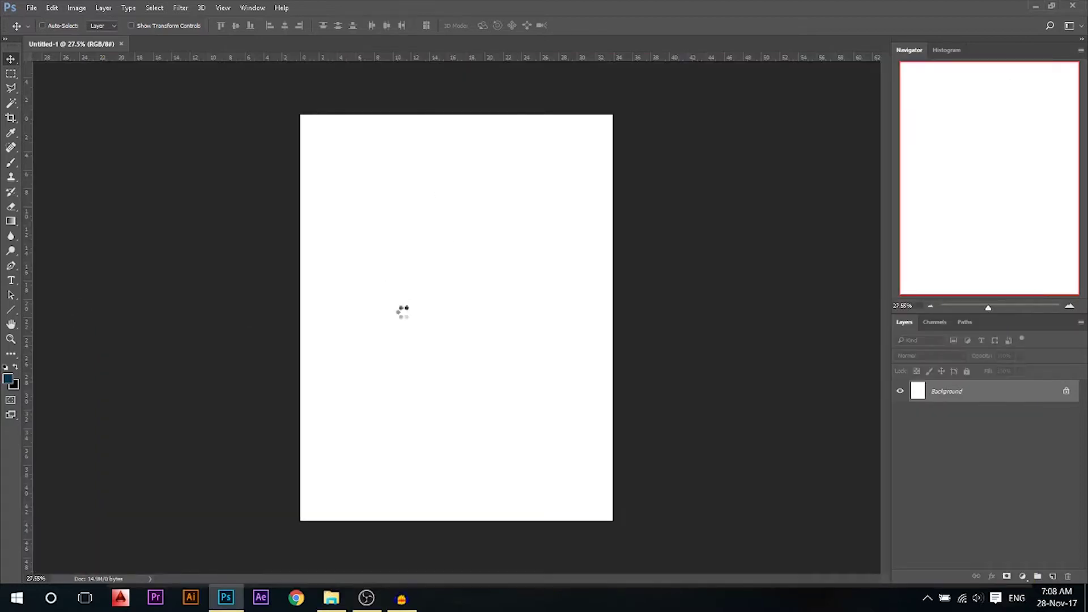
Place the Milky Way mountain lake photo in the blank portrait document so it fills the canvas
drag(458, 214, 474, 119)
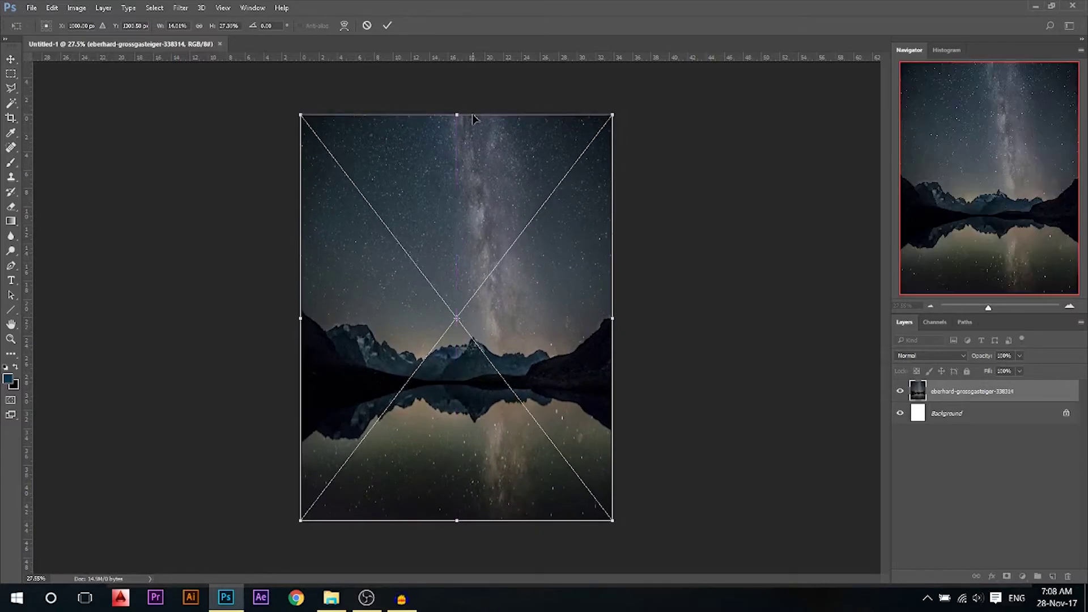
key(Return)
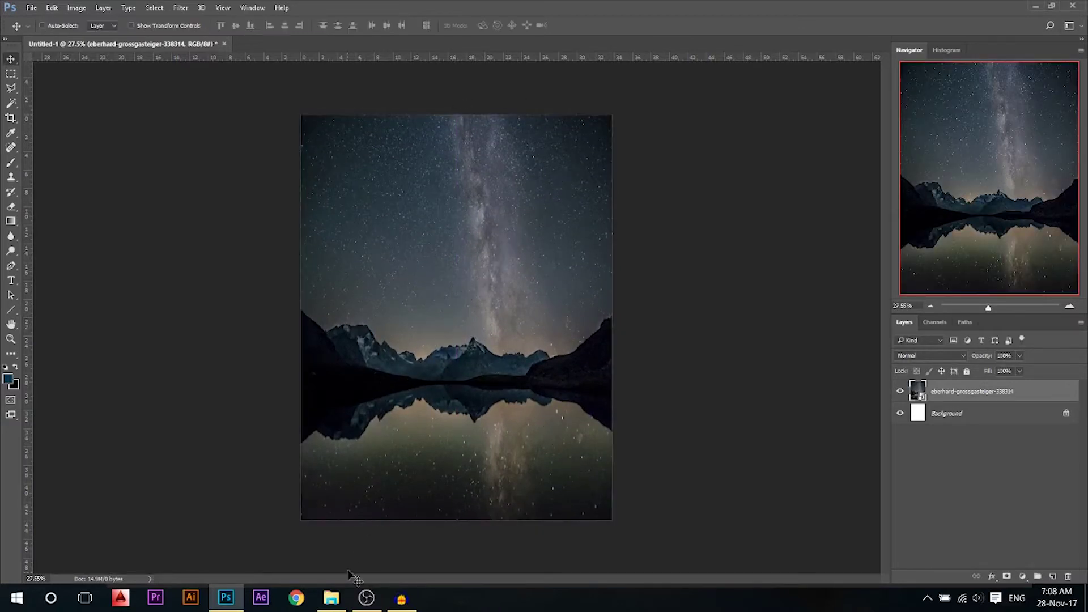
Open the stone arch bridge photo as a separate document
click(333, 597)
drag(599, 156, 282, 47)
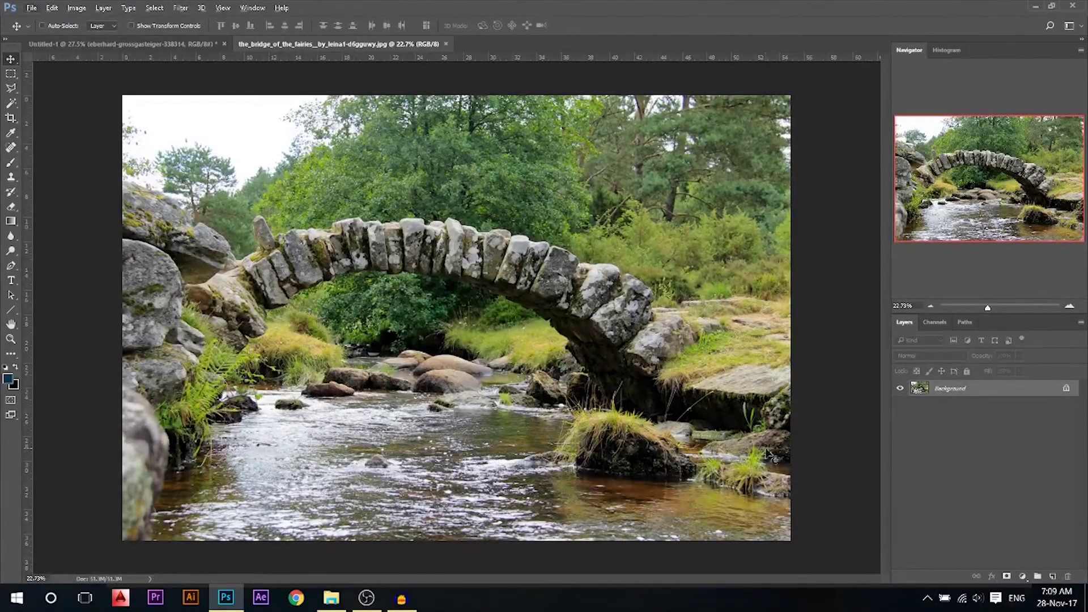
Start a Pen tool path at the photo's right edge and trace the waterline of the right bank to the grassy mound
click(10, 89)
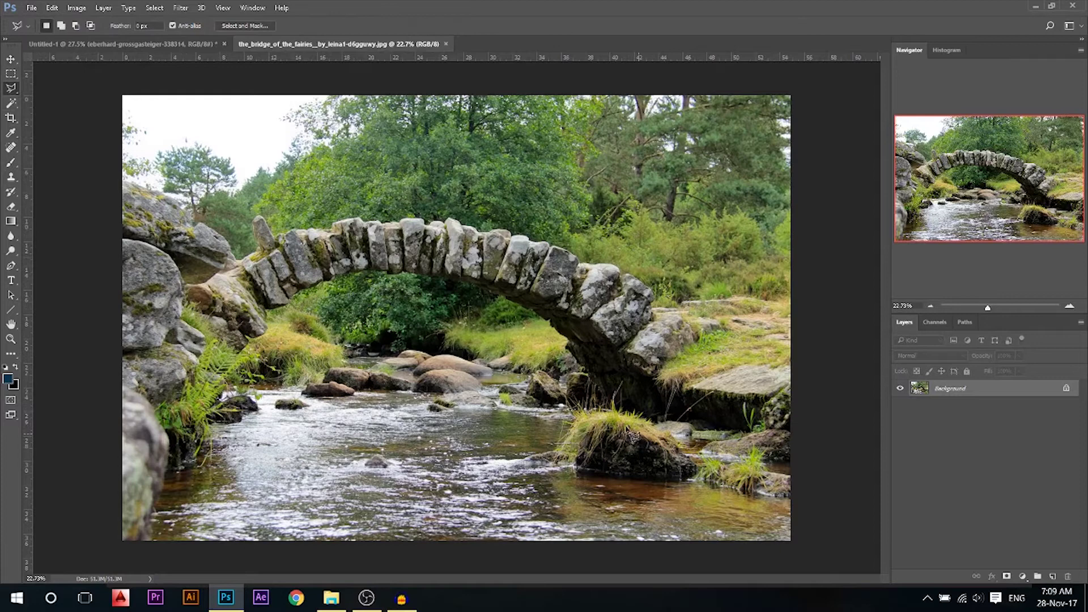
click(10, 268)
scroll(680, 413, up, 3)
click(832, 449)
click(823, 475)
click(806, 473)
click(711, 460)
click(690, 451)
click(648, 440)
click(640, 428)
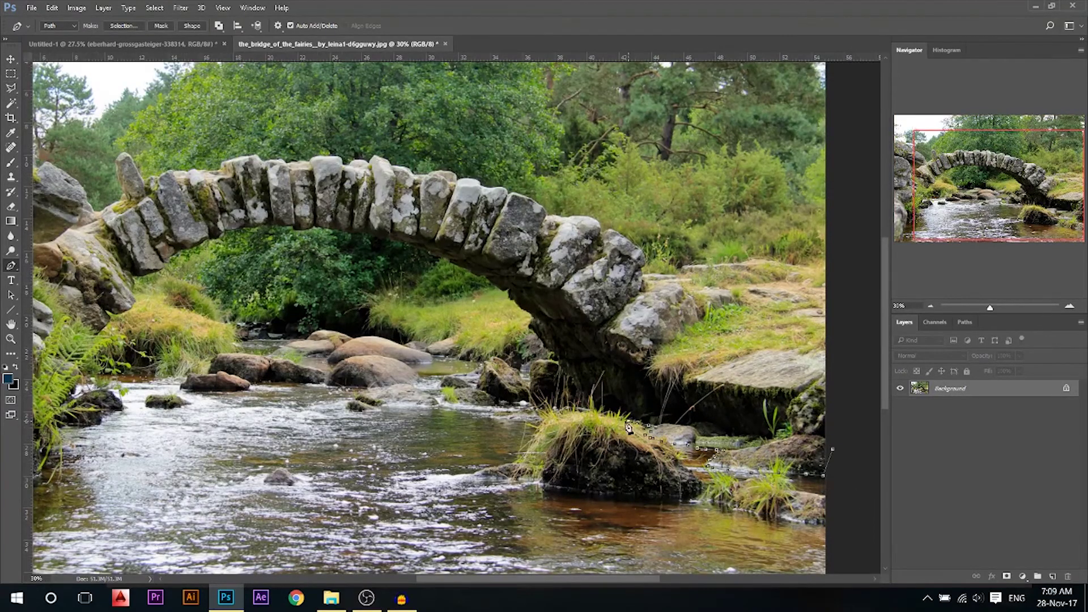
Extend the path up the dark inner edge of the bridge's right abutment to the start of the arch
scroll(596, 419, up, 10)
click(532, 308)
click(497, 280)
click(487, 254)
click(454, 222)
scroll(446, 209, up, 5)
click(436, 206)
click(404, 170)
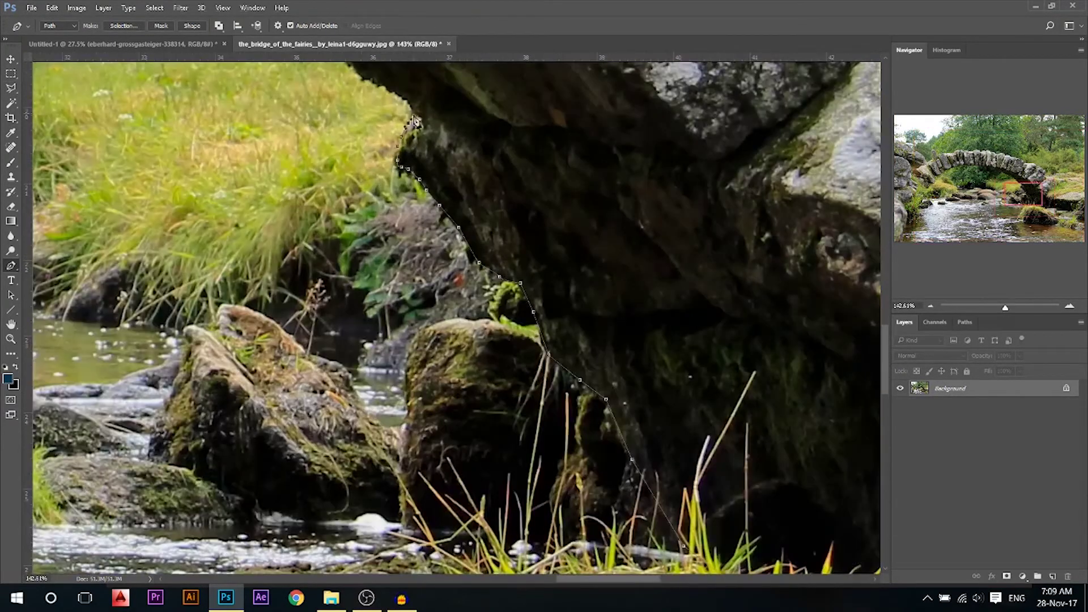
drag(409, 116, 572, 282)
scroll(572, 282, up, 2)
click(491, 216)
click(452, 184)
click(434, 136)
click(445, 117)
click(409, 132)
Trace the underside of the arch's right half with closely spaced anchor points, following the shadowed stones toward the crown
drag(393, 124, 531, 257)
click(499, 235)
click(451, 197)
click(425, 177)
click(372, 168)
click(353, 156)
click(312, 134)
click(241, 104)
drag(224, 82, 432, 238)
scroll(433, 238, down, 5)
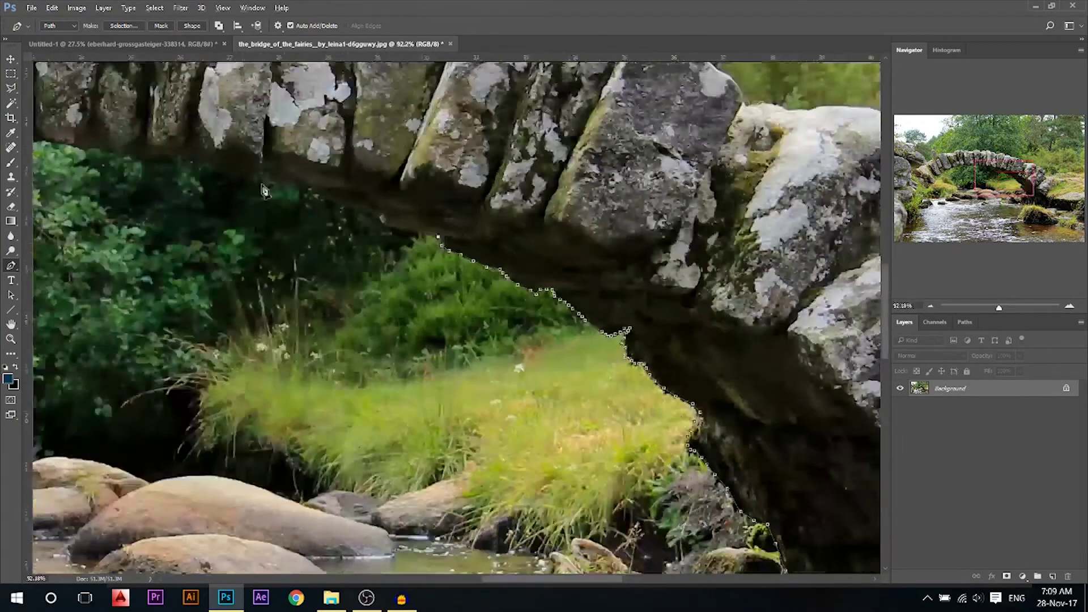
scroll(433, 238, up, 5)
click(506, 277)
click(393, 228)
click(370, 207)
click(301, 199)
click(205, 172)
click(126, 151)
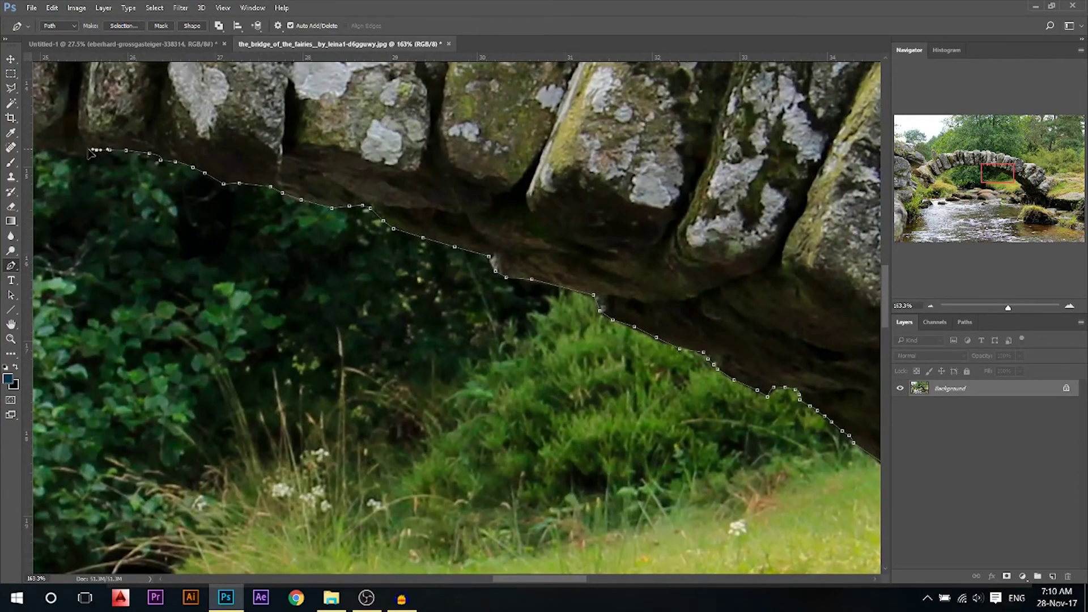
Continue the path along the underside of the arch's crown, above the dark foliage
drag(98, 184, 474, 240)
scroll(474, 244, up, 1)
click(379, 192)
click(311, 180)
click(221, 169)
drag(213, 172, 560, 221)
scroll(549, 221, up, 4)
click(478, 246)
click(403, 219)
click(258, 193)
drag(223, 194, 582, 220)
Trace the stepped underside of the arch's left half down to the lowest arch stones
scroll(582, 220, down, 15)
scroll(520, 218, up, 14)
click(679, 239)
click(584, 258)
click(504, 258)
click(368, 287)
click(306, 340)
click(207, 356)
click(112, 409)
drag(174, 382, 174, 386)
mouse_move(146, 399)
mouse_down()
mouse_move(110, 415)
mouse_move(482, 365)
mouse_up()
scroll(482, 366, up, 1)
click(456, 373)
click(384, 384)
click(334, 425)
click(301, 440)
click(291, 484)
click(258, 486)
click(256, 525)
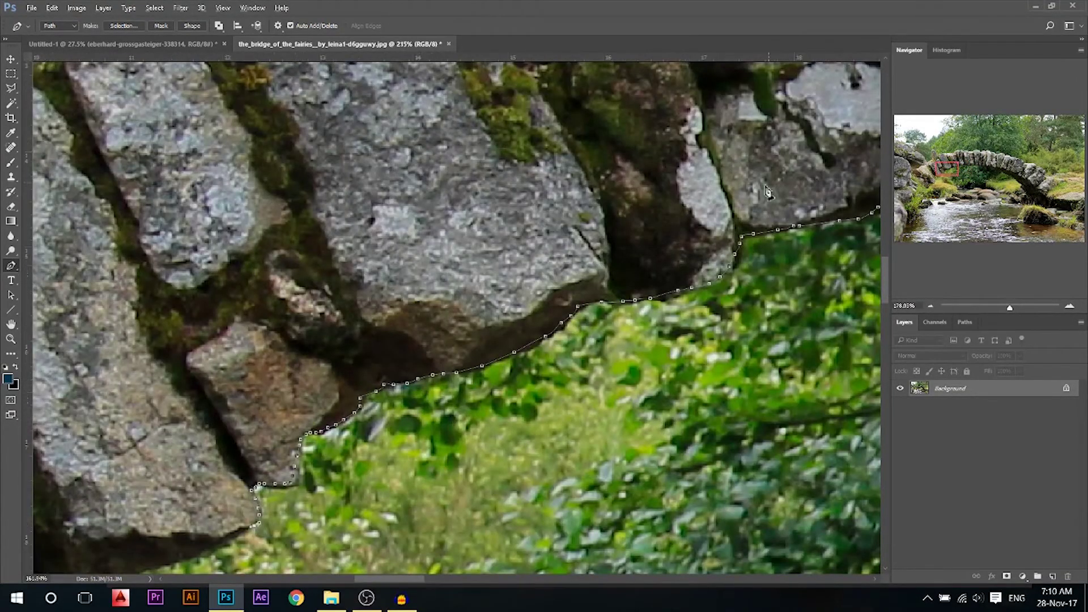
Extend the path around the arch's left foot and along the bottom of its supporting rock
drag(255, 526, 491, 376)
scroll(491, 376, down, 1)
click(369, 425)
click(264, 439)
drag(265, 439, 262, 328)
scroll(262, 329, down, 4)
click(270, 356)
click(265, 400)
click(277, 453)
click(259, 485)
click(223, 504)
click(164, 516)
Carry the path around the left bank's boulders, past the photo's left edge, and back up to the bridge's left end
scroll(149, 538, down, 3)
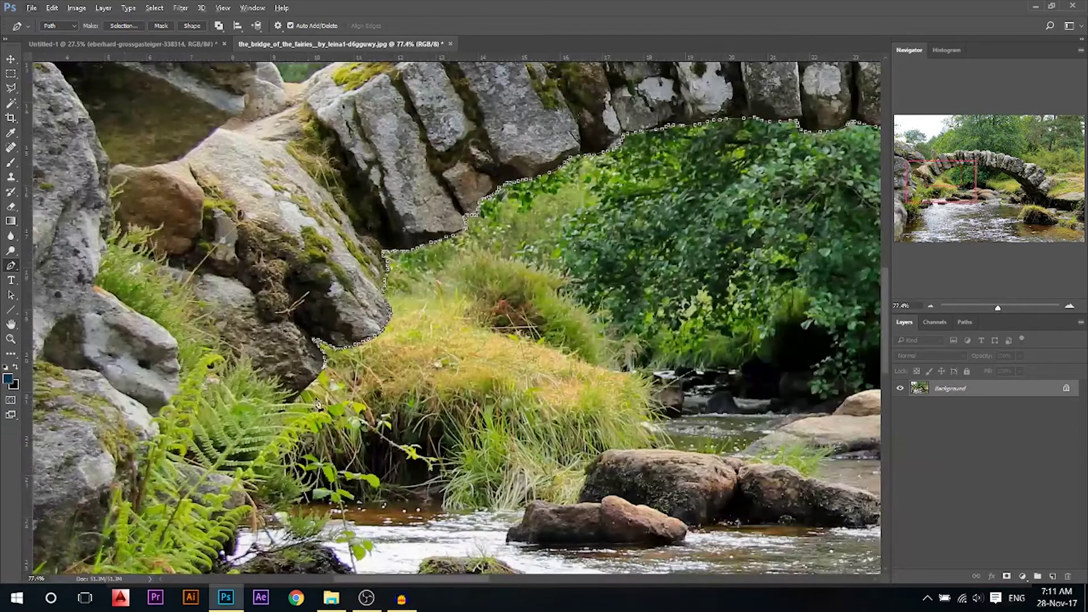
scroll(113, 487, down, 3)
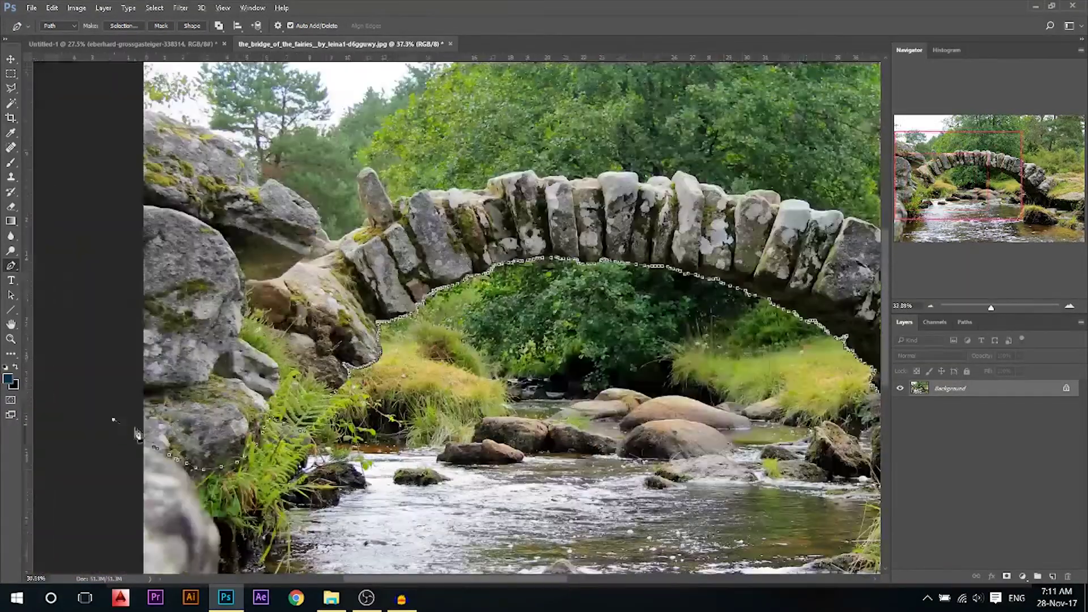
scroll(108, 326, up, 1)
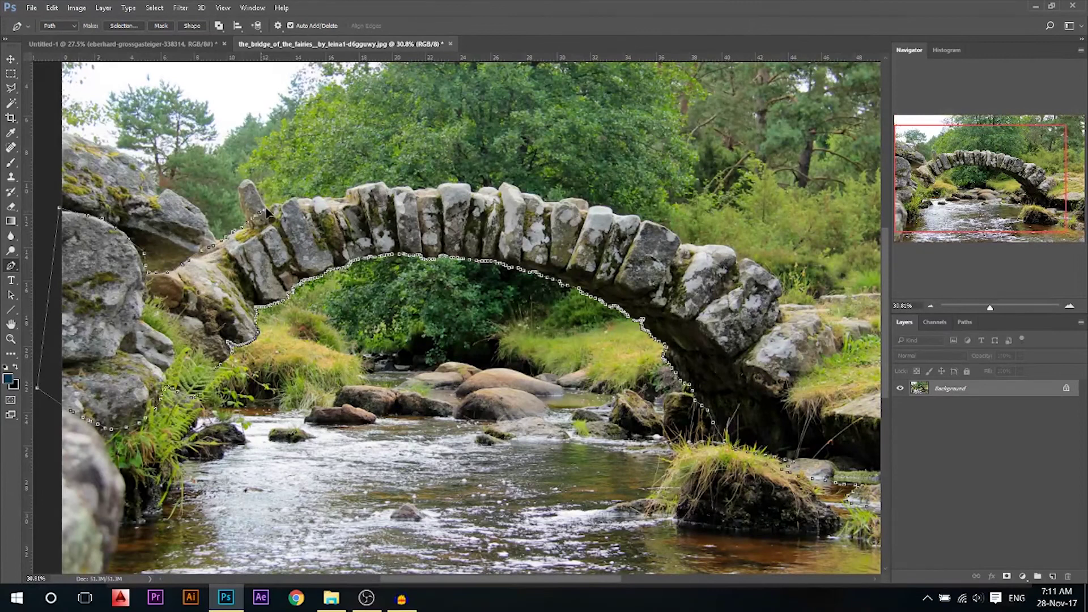
Trace the top edge of the bridge's leftmost stones, following each rounded stone against the foliage
scroll(340, 201, up, 2)
scroll(201, 211, up, 4)
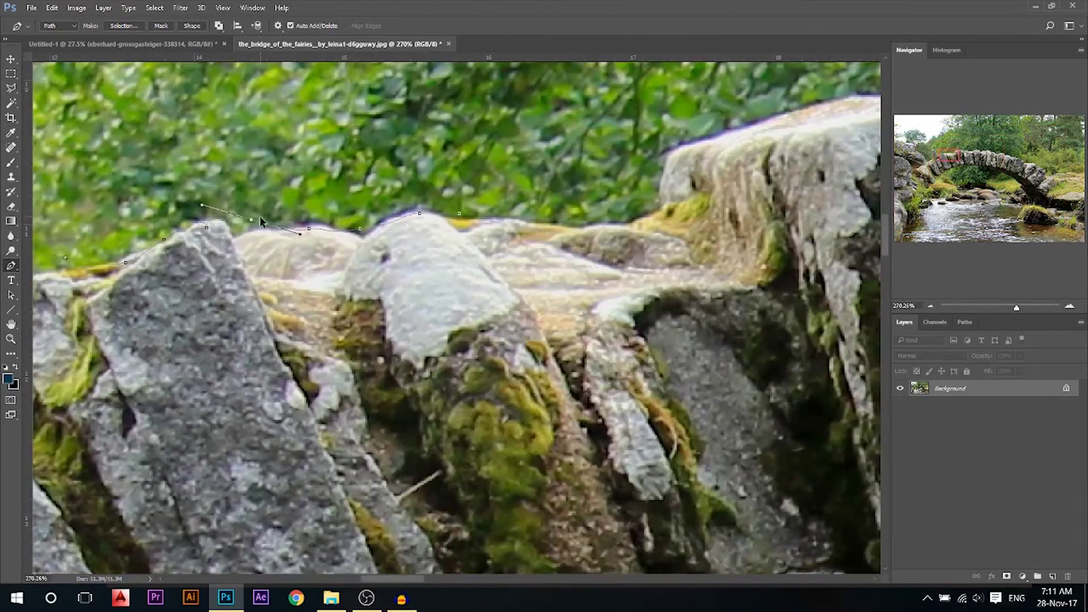
click(340, 233)
click(420, 210)
click(497, 221)
click(587, 225)
click(668, 180)
drag(850, 116, 122, 288)
click(496, 188)
click(645, 164)
click(674, 179)
click(713, 221)
Continue the path over the next top stones, including the broad flat-topped white stone left of the crown
scroll(541, 222, down, 1)
click(408, 276)
click(480, 304)
click(530, 298)
click(669, 292)
scroll(673, 300, up, 2)
mouse_move(673, 300)
mouse_down()
mouse_move(509, 315)
mouse_move(513, 300)
mouse_move(536, 297)
mouse_up()
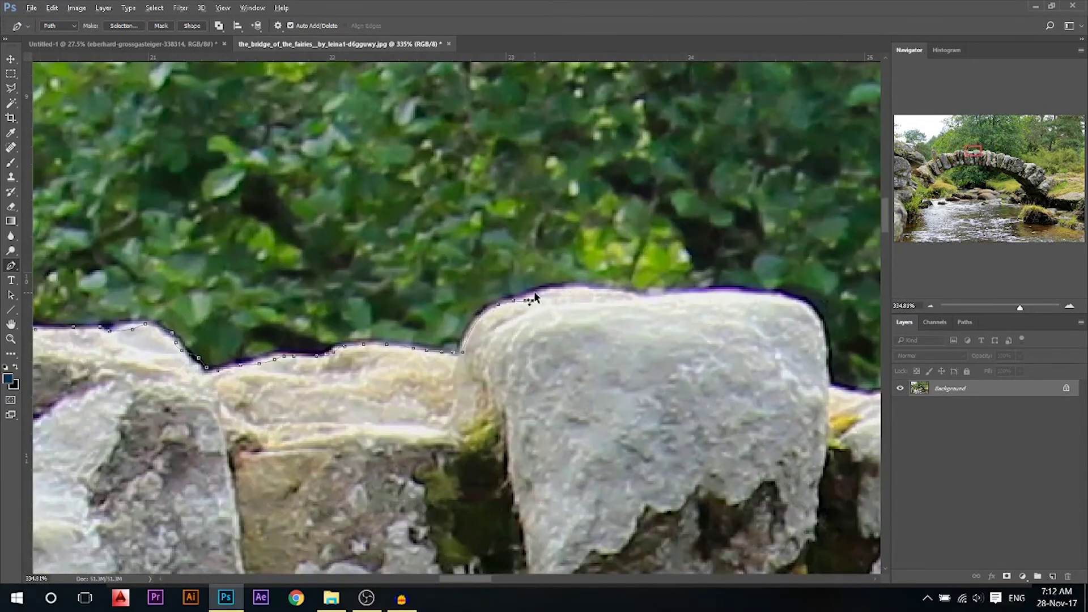
click(740, 293)
click(814, 318)
click(853, 393)
Trace the top edge over the low rounded stone and up to the peak of the tall pointed stone
scroll(854, 395, down, 8)
scroll(703, 354, up, 12)
click(473, 283)
click(611, 247)
click(761, 297)
click(767, 280)
scroll(566, 285, up, 4)
click(639, 246)
click(679, 175)
scroll(679, 175, down, 5)
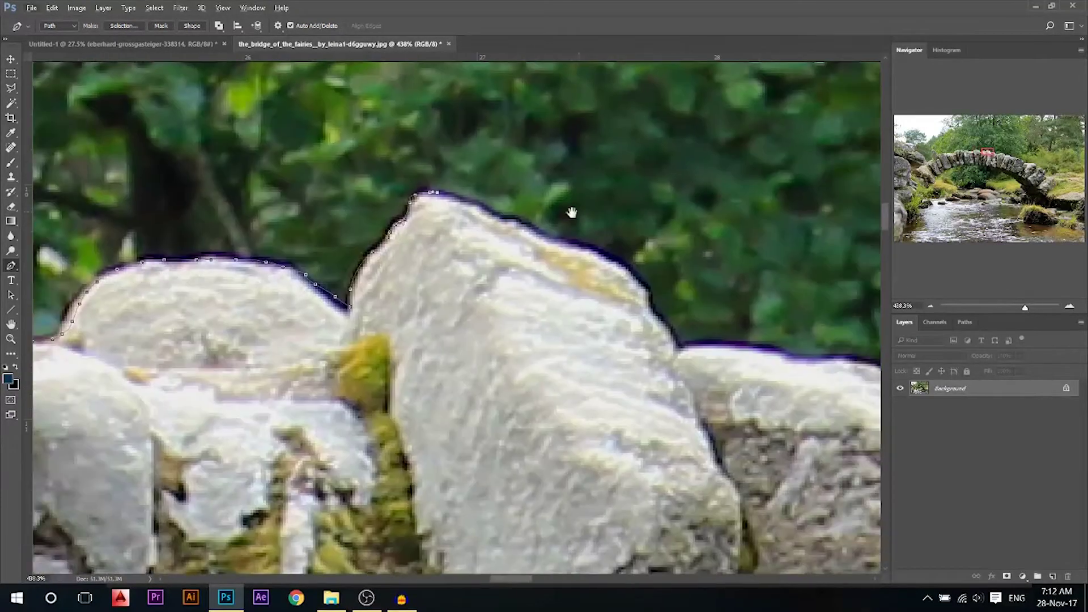
Extend the path down the pointed stone's right side and over the rounded stones right of the crown
drag(570, 212, 443, 210)
click(347, 209)
click(429, 247)
mouse_move(433, 251)
mouse_down()
mouse_move(547, 347)
mouse_move(782, 383)
mouse_move(223, 318)
mouse_up()
key(space)
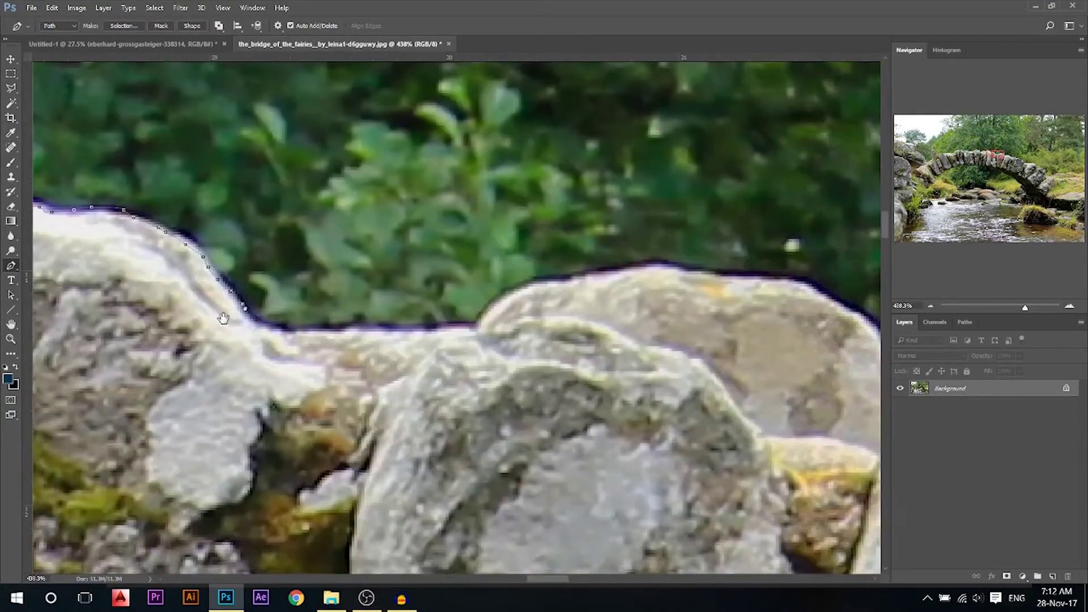
click(574, 276)
click(619, 274)
click(651, 261)
click(685, 272)
click(734, 283)
click(782, 282)
click(850, 311)
drag(868, 312, 389, 293)
mouse_move(429, 402)
mouse_down()
mouse_move(629, 376)
mouse_move(867, 503)
mouse_move(283, 378)
mouse_up()
Trace the top edge of the stones descending along the bridge's right half
key(space)
drag(283, 378, 368, 383)
drag(512, 381, 615, 468)
drag(680, 450, 829, 512)
key(space)
drag(828, 513, 400, 331)
click(593, 441)
key(space)
drag(655, 477, 299, 223)
click(557, 366)
drag(696, 353, 725, 354)
key(space)
Outline the large white-topped boulder and the upper edge of the boulder beside it near the bridge's right end
drag(797, 355, 294, 325)
mouse_move(301, 324)
mouse_down()
mouse_move(450, 344)
mouse_move(538, 379)
mouse_up()
key(space)
drag(639, 520, 503, 305)
click(539, 342)
click(770, 369)
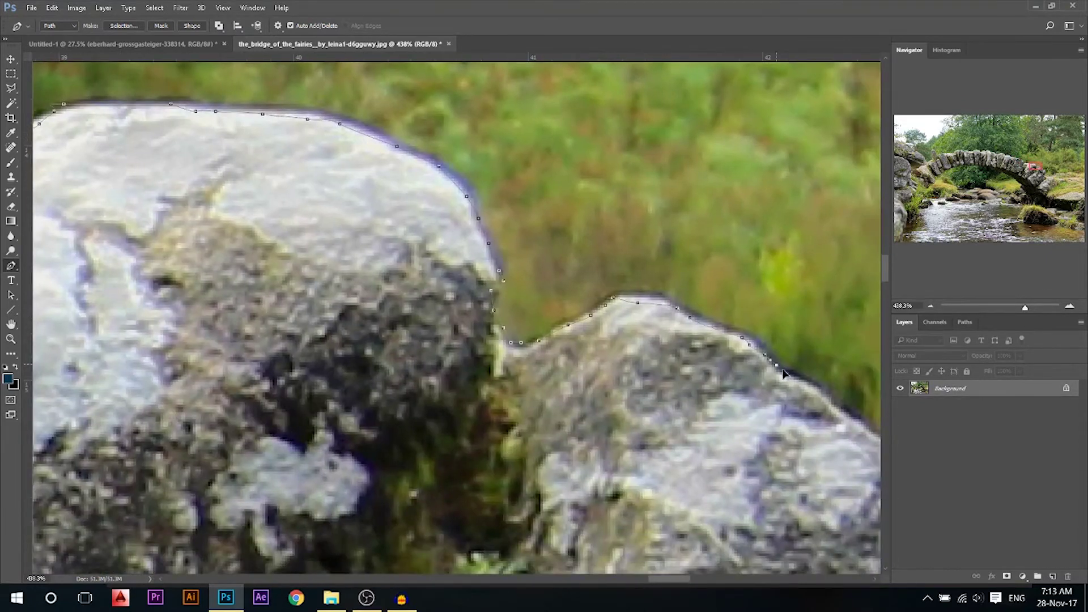
Extend the path past the last boulder and along the top of the grassy bank beyond the photo's right edge
key(space)
drag(816, 397, 285, 229)
click(388, 310)
click(513, 406)
scroll(516, 414, down, 10)
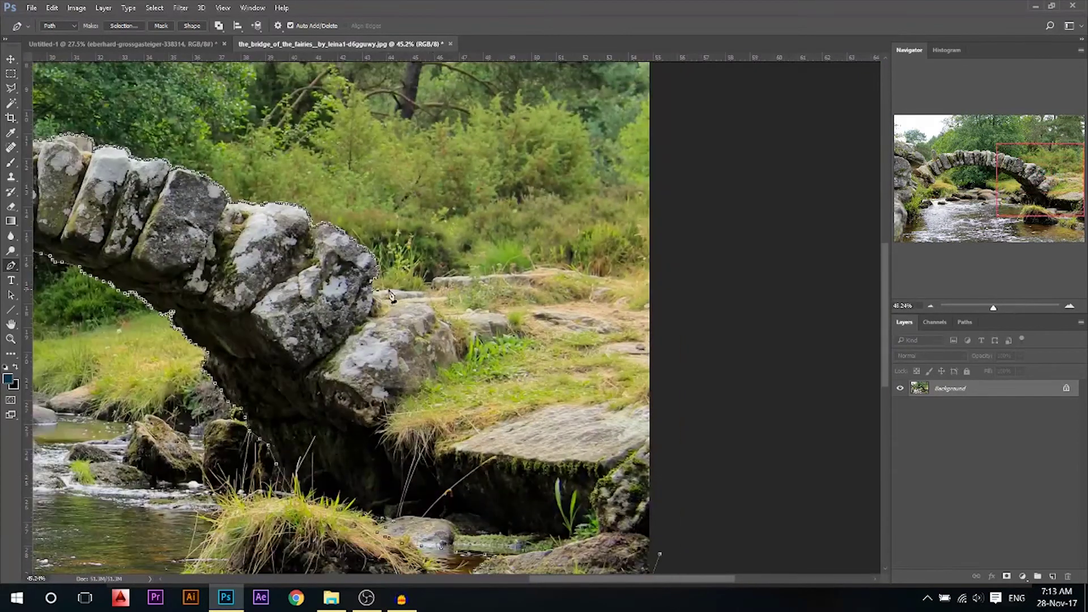
Convert the bridge path into a new anti-aliased selection with a 0.5-pixel feather and mask the photo to it
scroll(391, 295, down, 2)
right_click(531, 363)
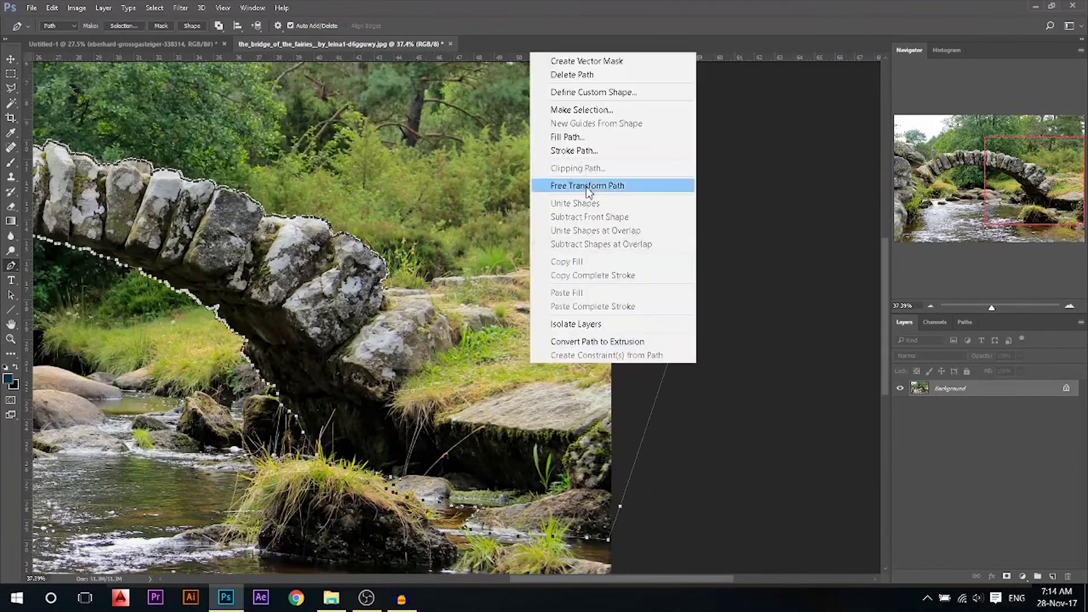
click(573, 110)
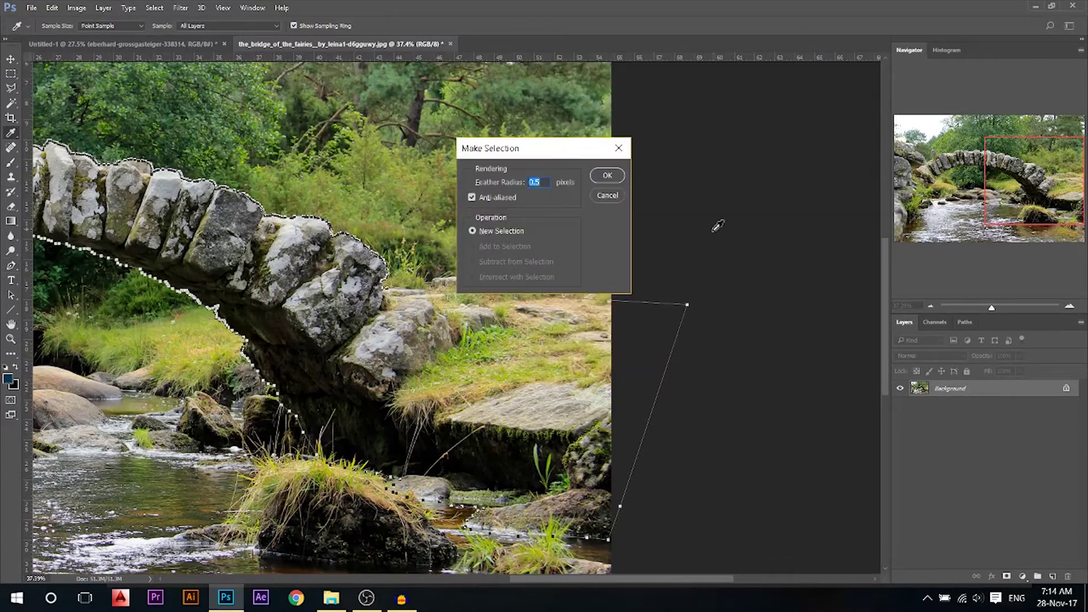
click(595, 178)
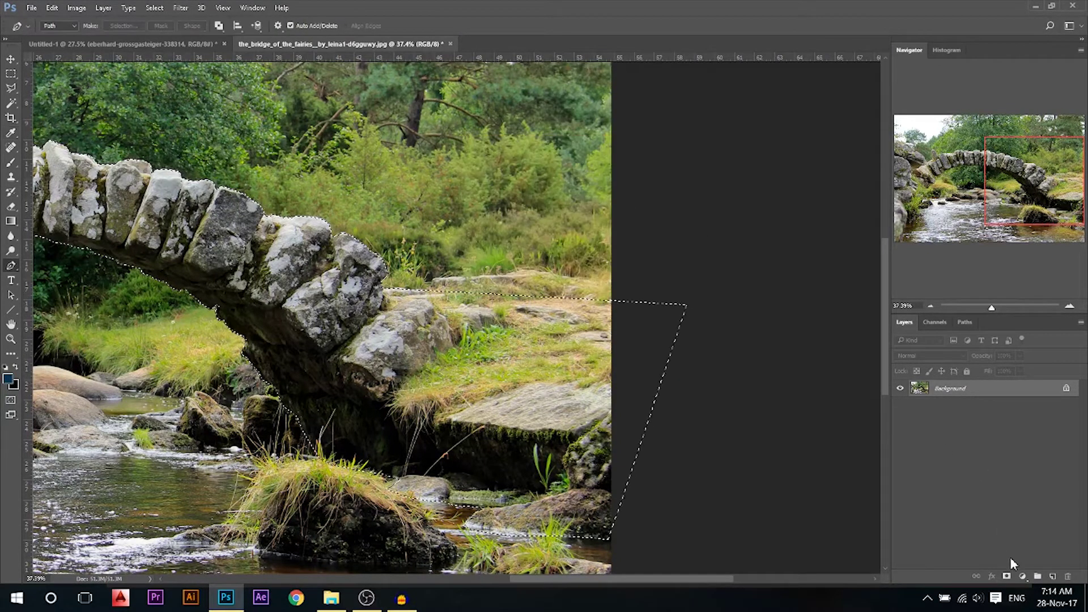
click(1006, 576)
Move the masked bridge cutout into the Milky Way composite document, Untitled-1
click(10, 58)
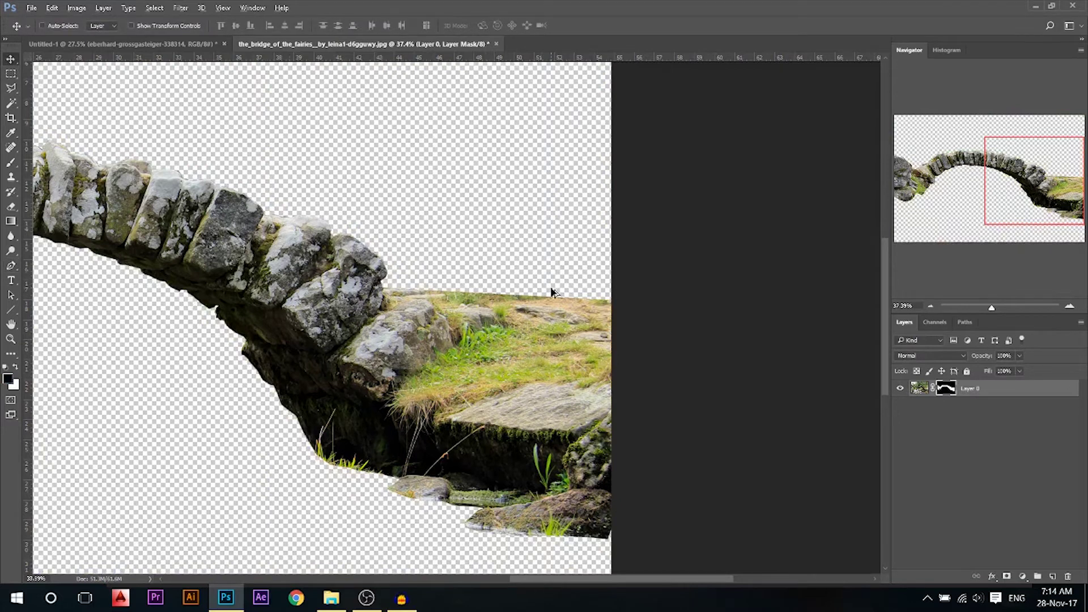
scroll(551, 289, down, 5)
drag(521, 290, 572, 323)
scroll(542, 265, down, 2)
Scale the bridge layer to about 51% width and 54% height and position it across the lake
key(ctrl+t)
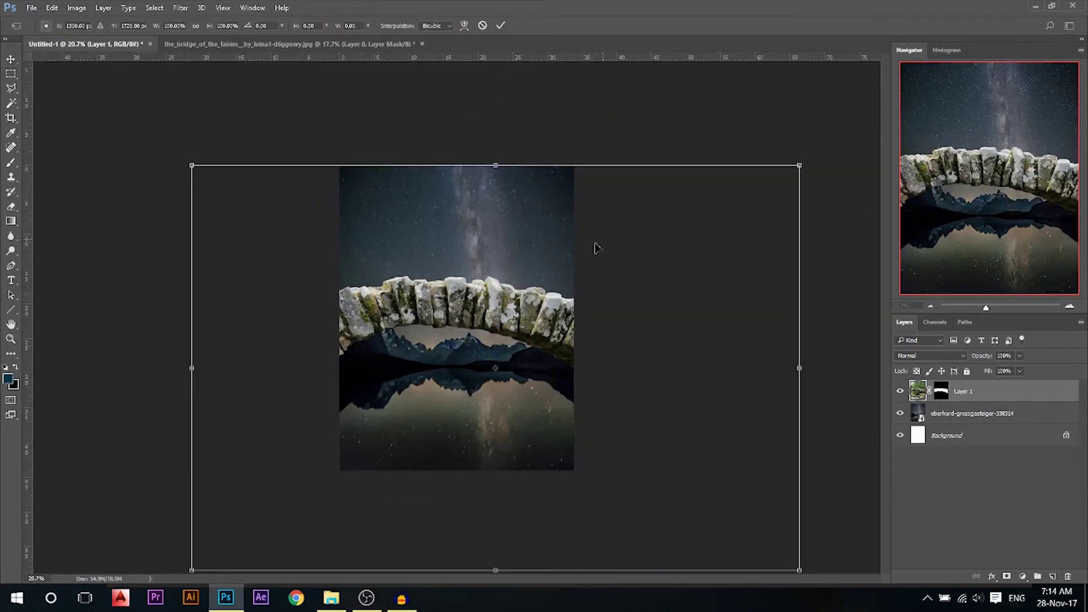
drag(801, 163, 687, 242)
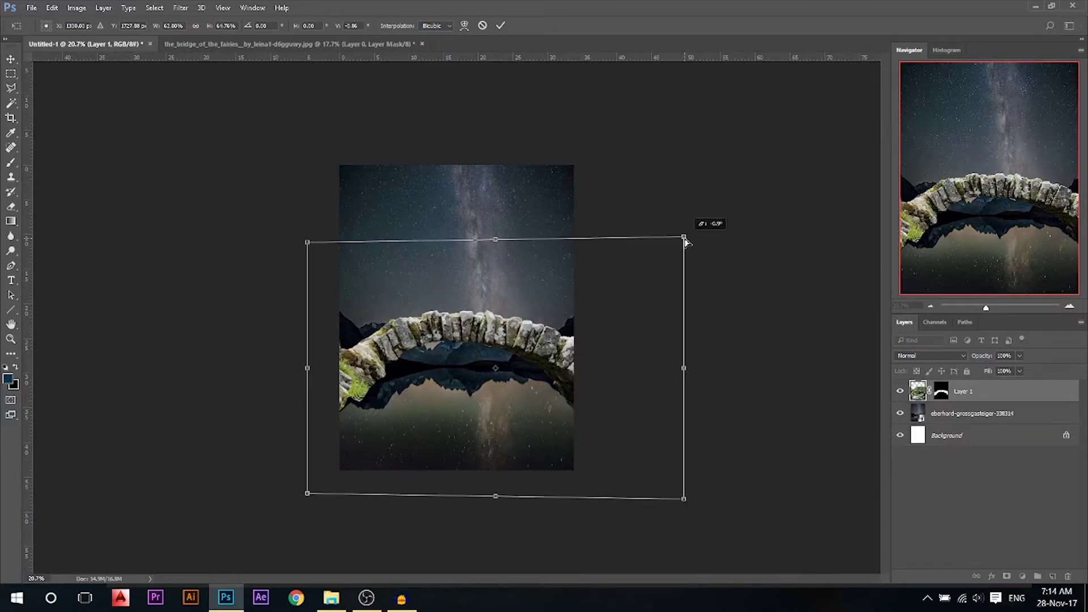
drag(687, 242, 686, 238)
drag(548, 311, 543, 313)
drag(676, 240, 633, 268)
drag(548, 307, 543, 309)
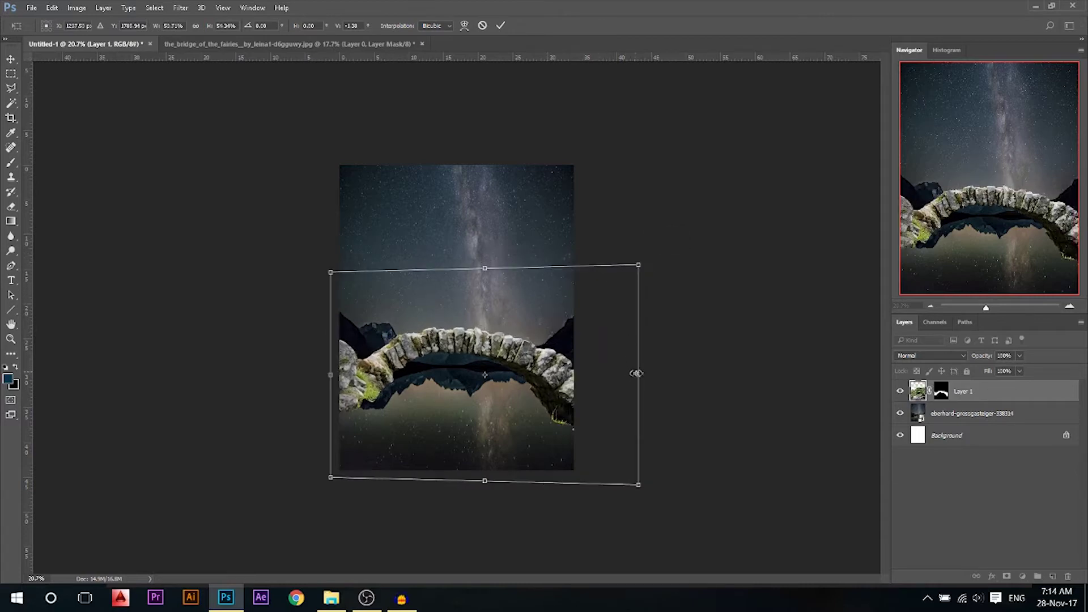
Skew the bridge by raising its right side and lowering its left, shift it slightly left, and apply the transform
drag(640, 380, 639, 364)
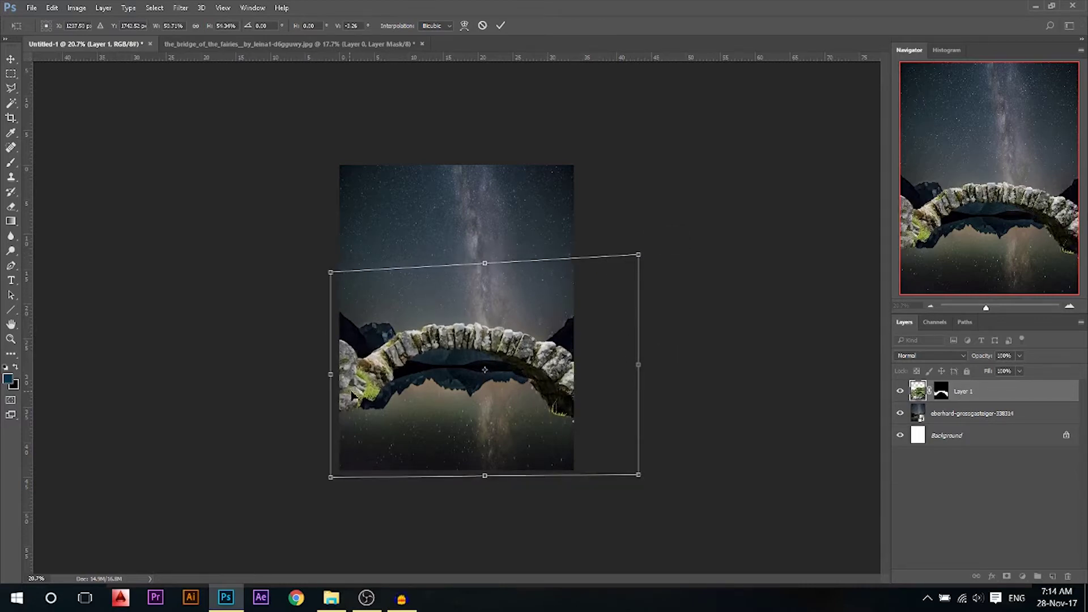
drag(332, 380, 333, 387)
drag(547, 360, 539, 362)
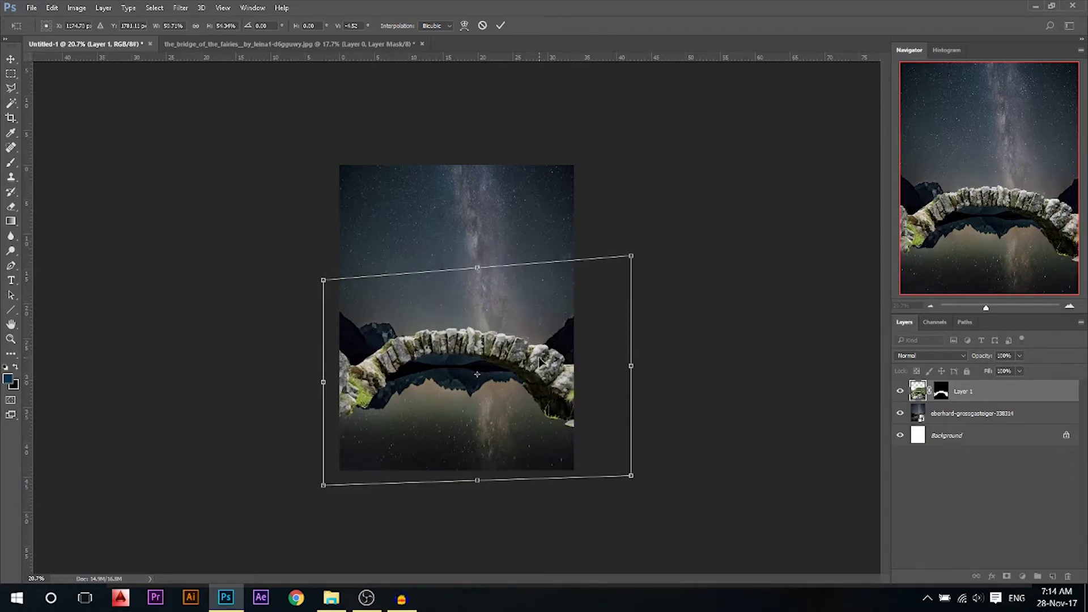
key(Return)
Mask out the stray rock below the bridge's right end with a black brush at 100% opacity and 87% hardness
scroll(420, 400, up, 5)
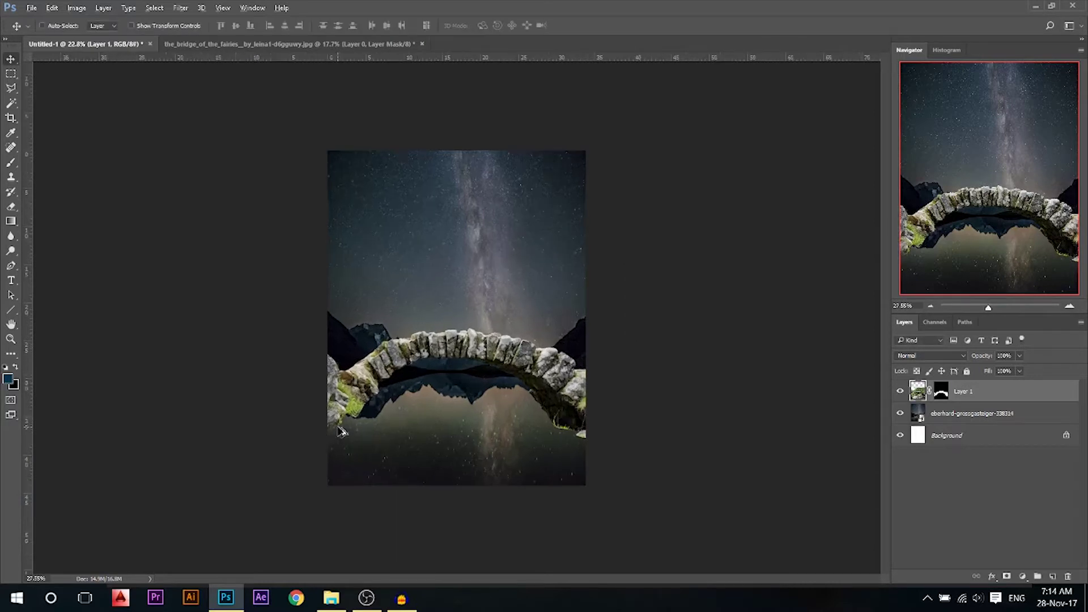
scroll(689, 486, up, 5)
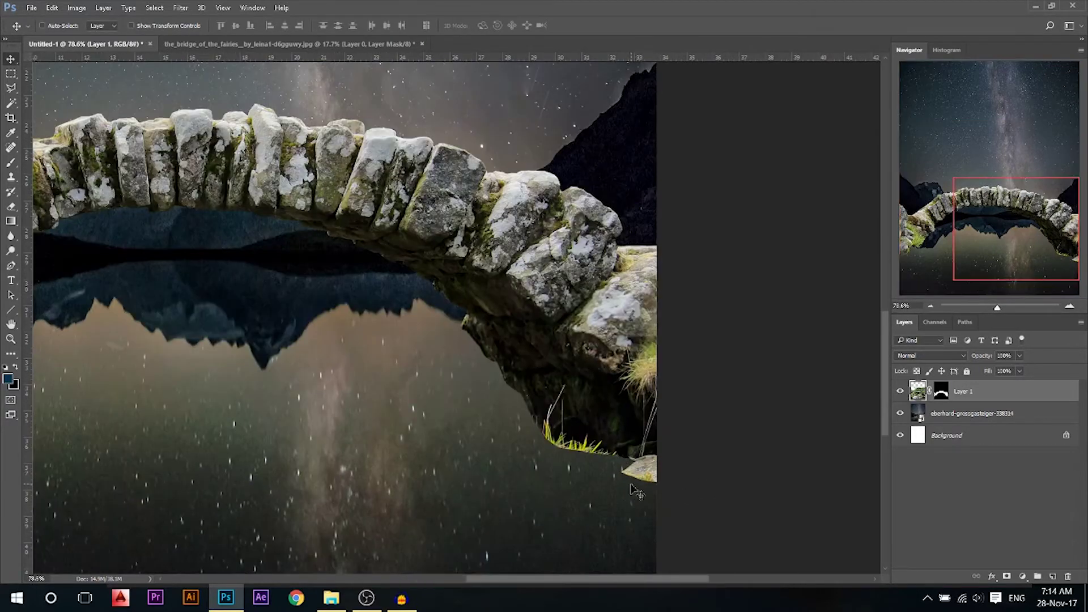
click(942, 391)
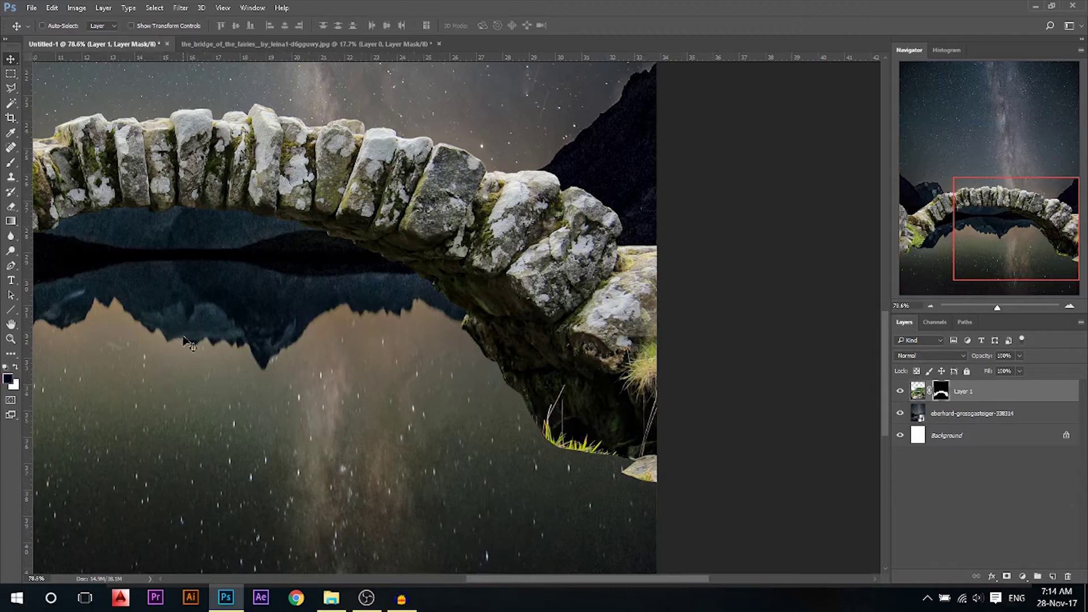
key(b)
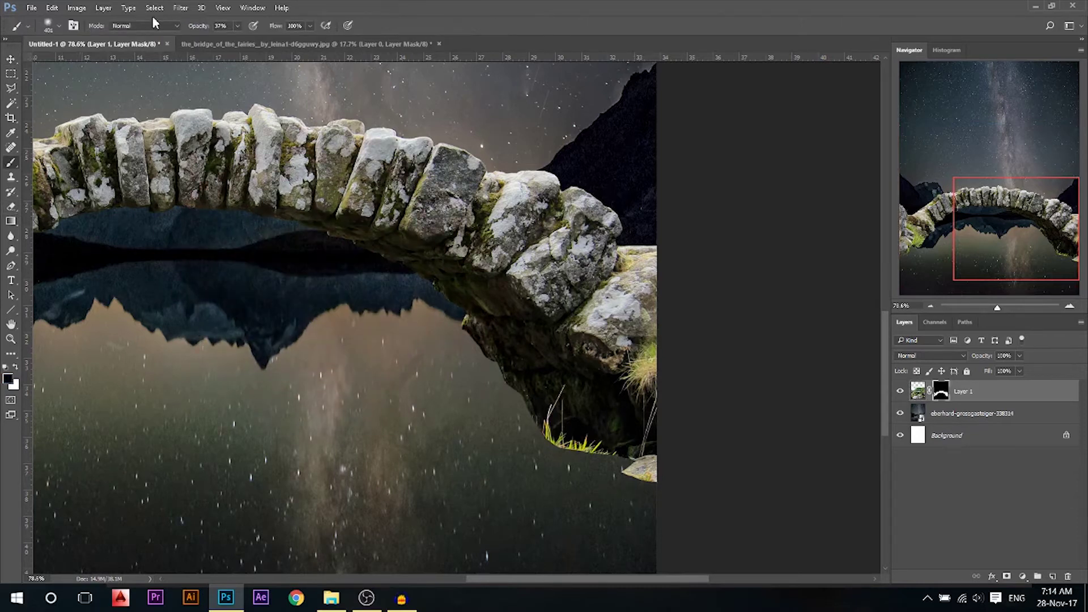
drag(192, 27, 244, 27)
right_click(463, 175)
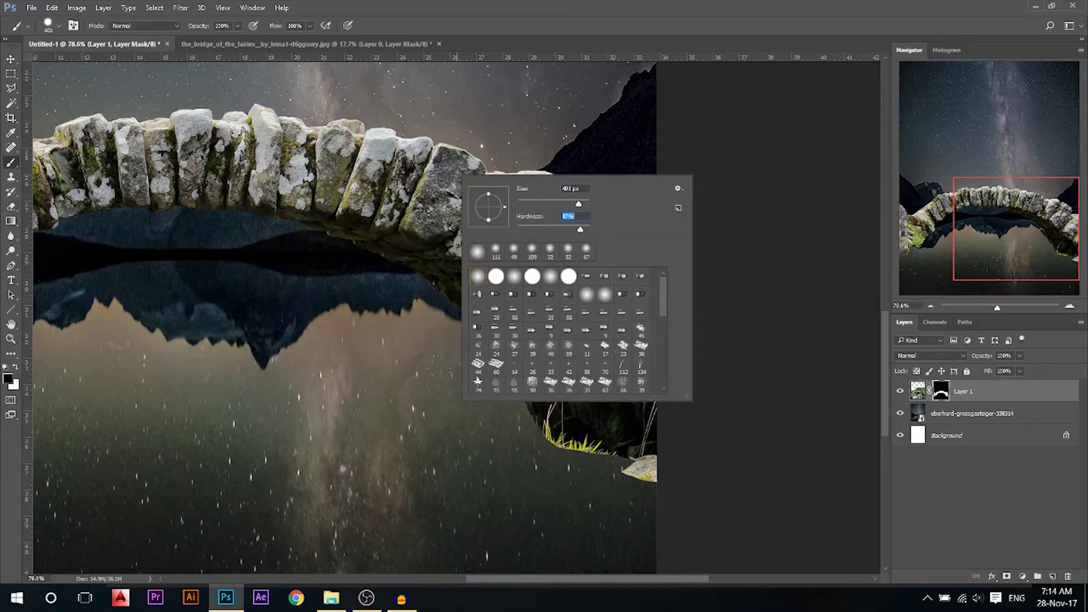
key(Return)
drag(546, 471, 469, 478)
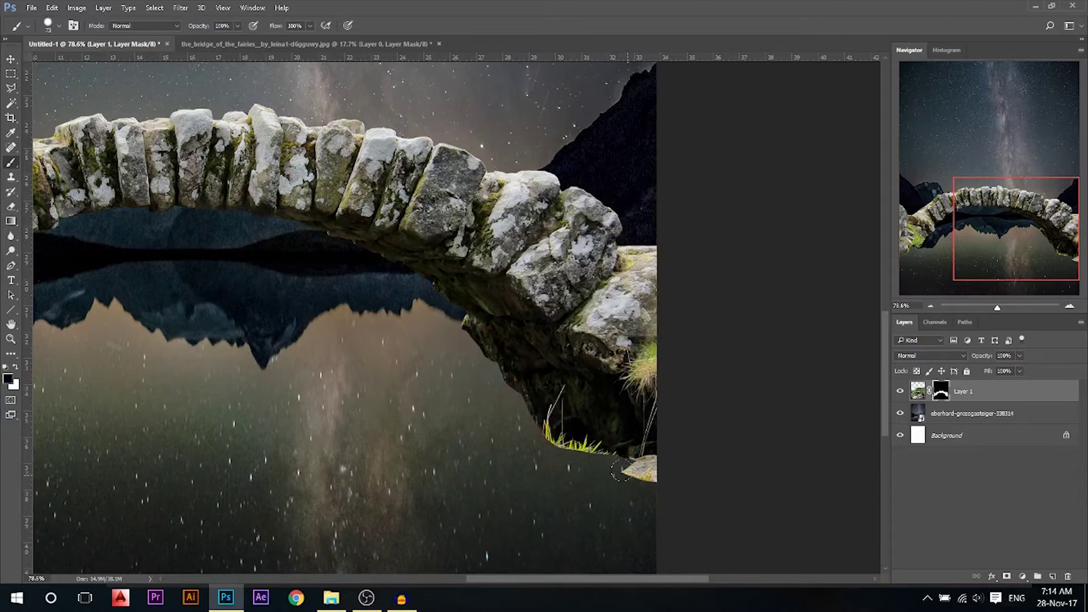
drag(621, 469, 644, 472)
scroll(716, 419, down, 8)
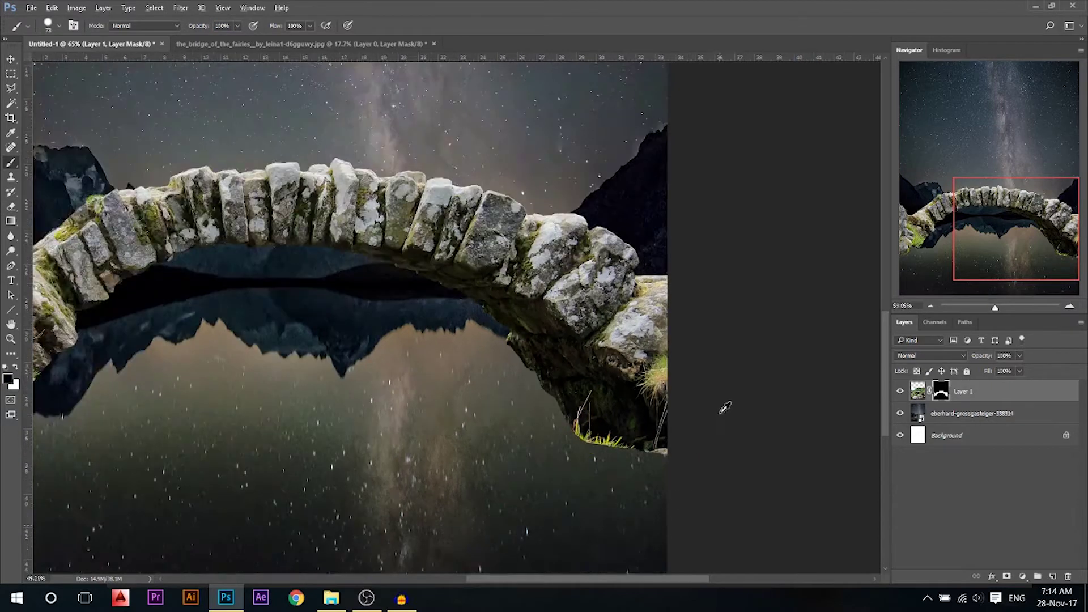
Nudge the bridge layer slightly to refine its position across the lake
scroll(243, 461, up, 4)
mouse_move(371, 388)
mouse_down()
mouse_move(358, 389)
mouse_move(389, 372)
mouse_move(329, 413)
mouse_up()
scroll(329, 413, down, 3)
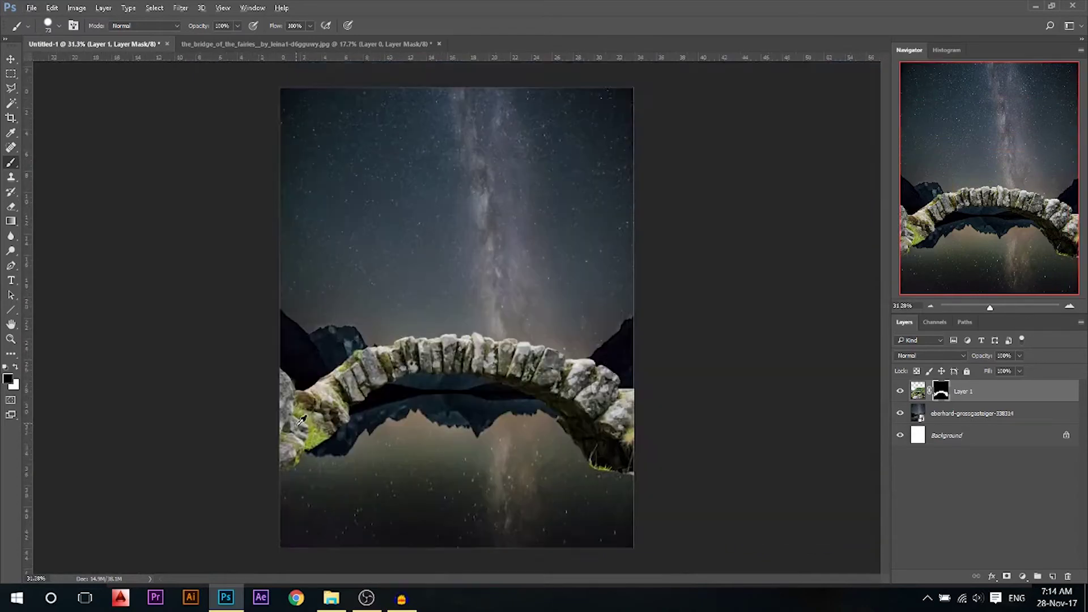
click(11, 59)
drag(479, 363, 471, 368)
drag(543, 385, 550, 386)
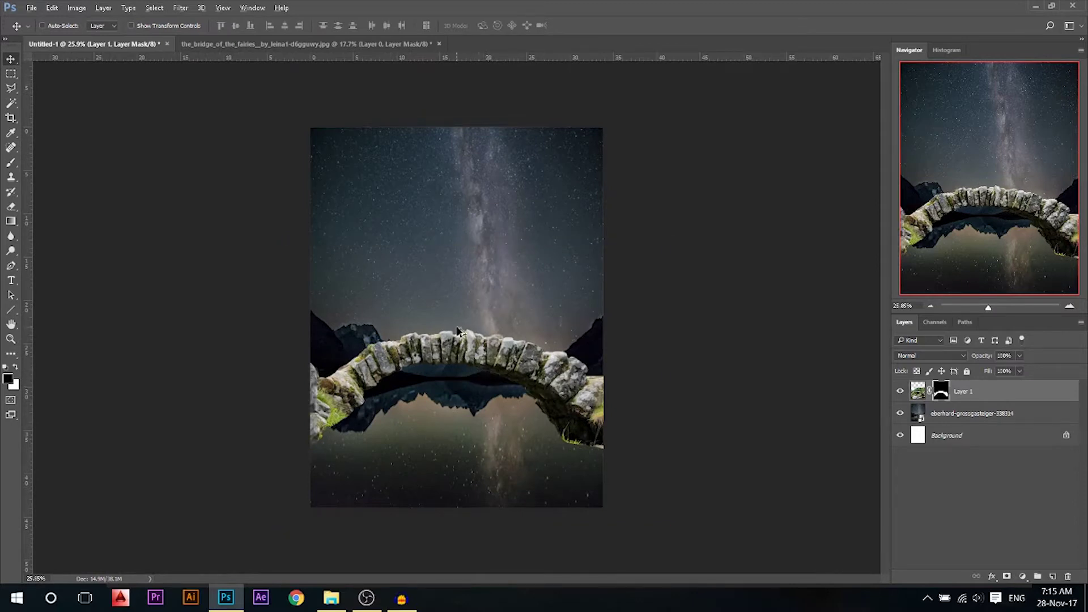
Add a Hue/Saturation adjustment clipped to the bridge layer with saturation at -32
click(1022, 576)
click(972, 430)
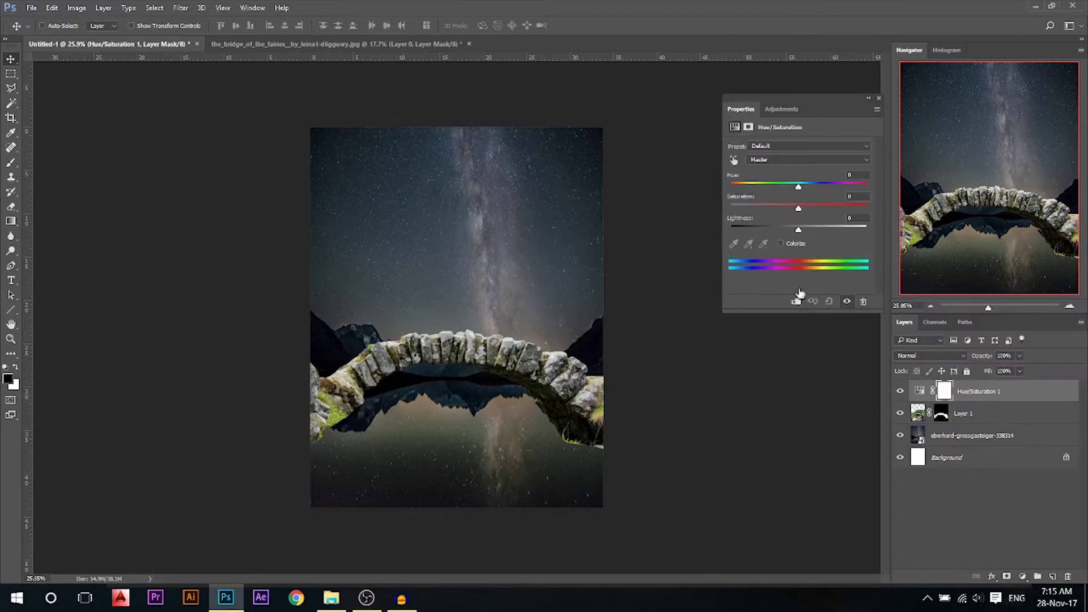
click(777, 204)
click(796, 303)
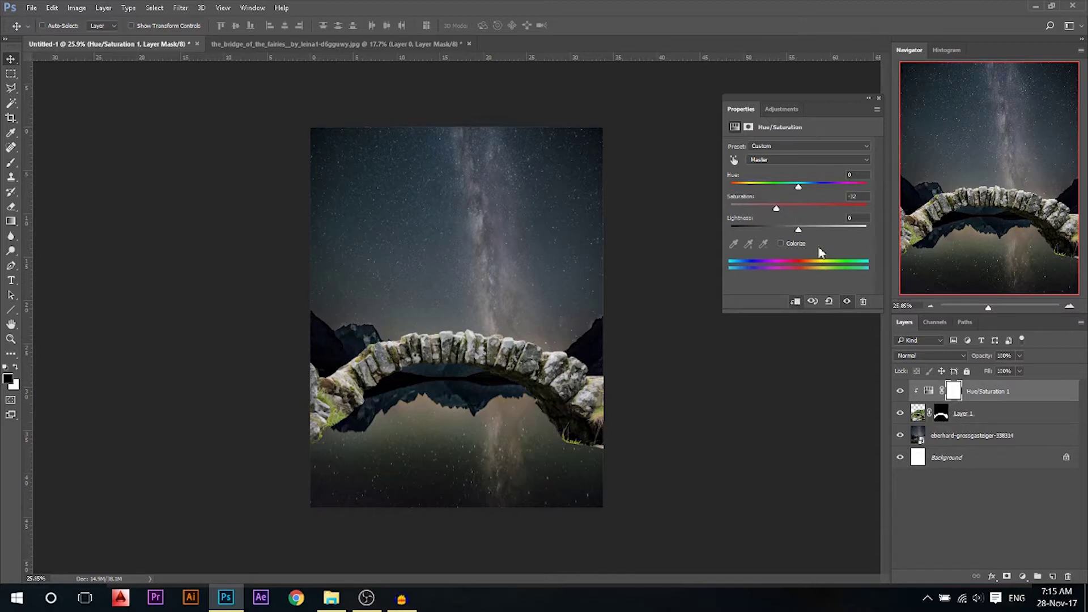
drag(838, 182, 857, 184)
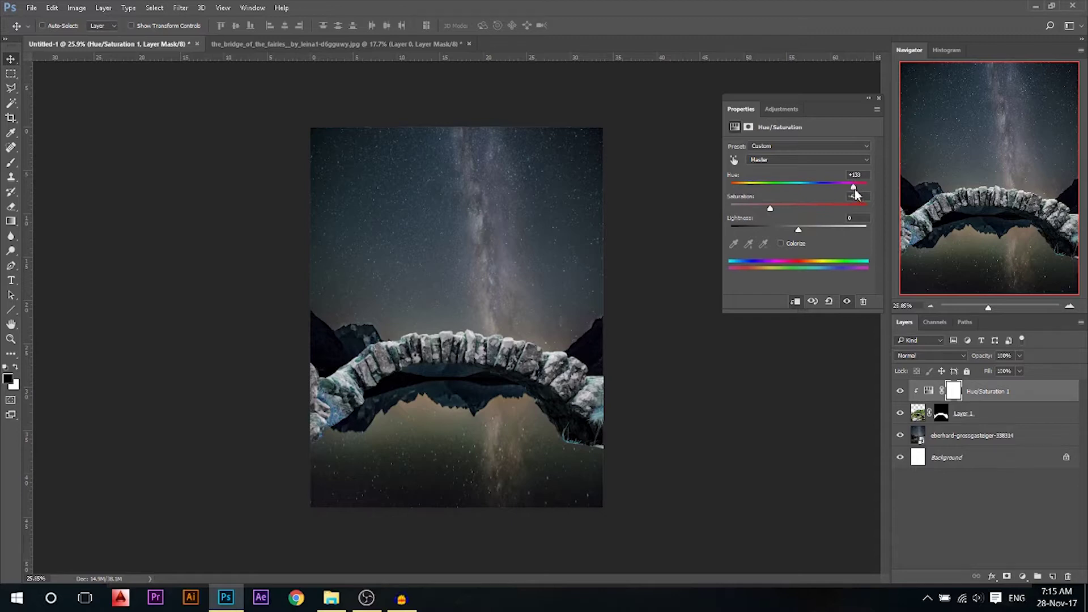
key(ctrl+alt+z)
key(ctrl+alt+z)
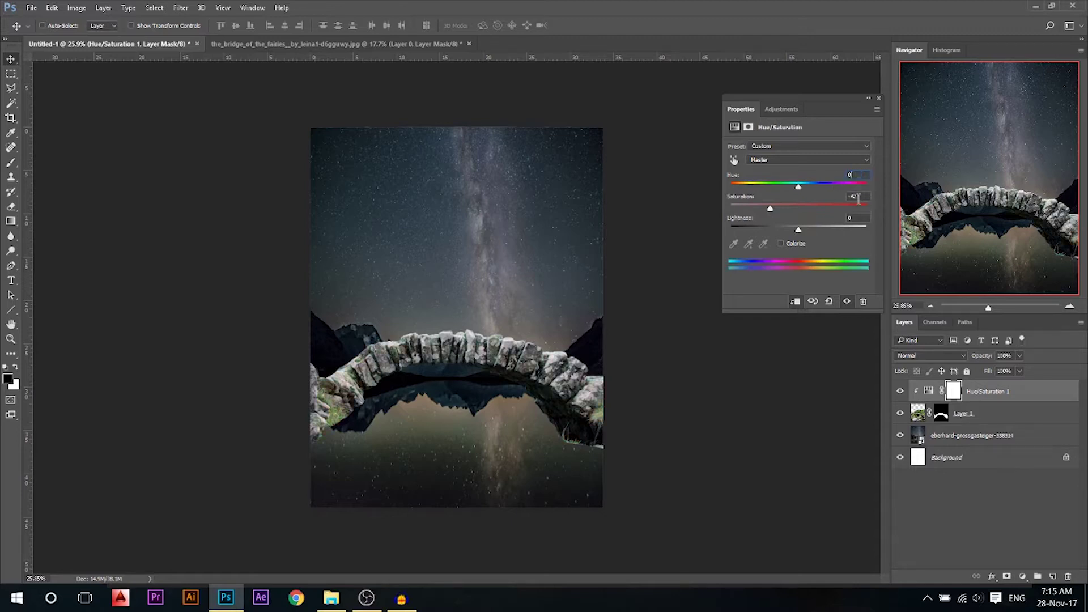
Set the Yellows saturation to -51 in the bridge's Hue/Saturation adjustment and shift their hue toward green
click(803, 159)
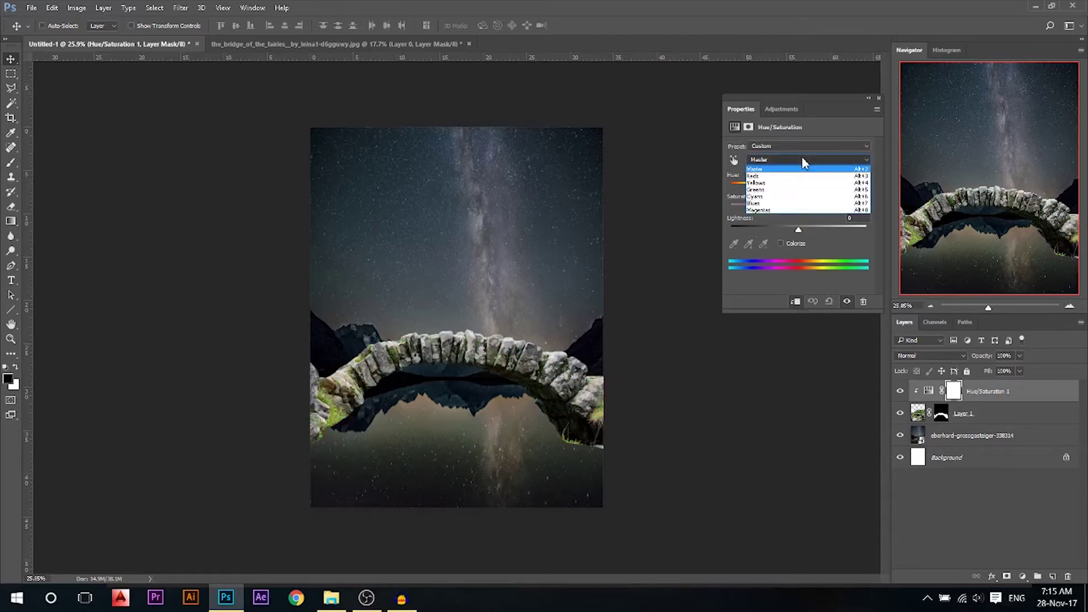
click(787, 182)
drag(791, 211, 758, 208)
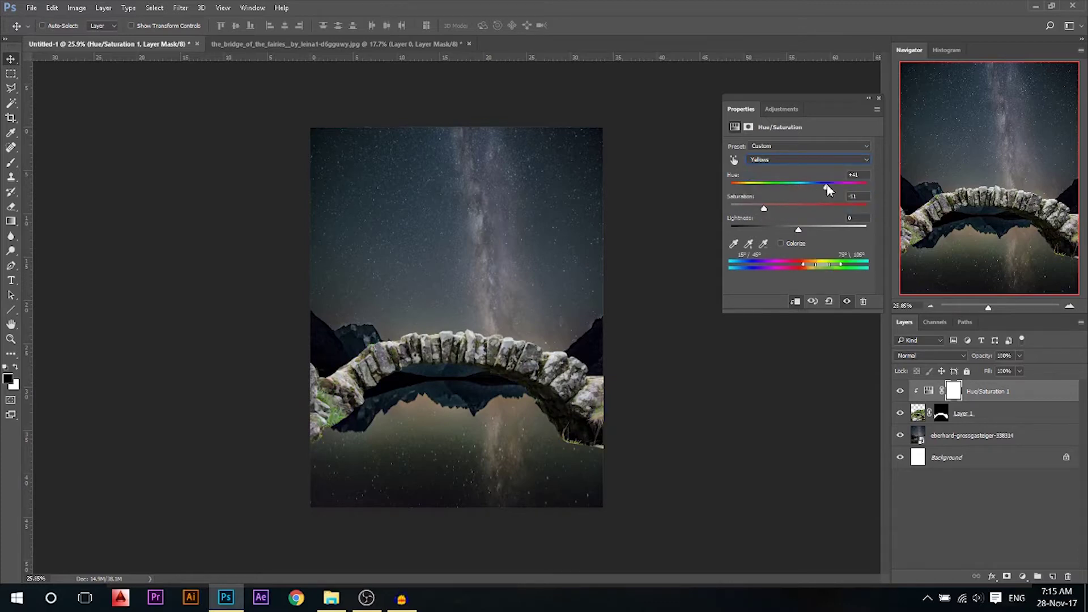
click(879, 98)
Add a Curves adjustment clipped to the bridge, pulling the shadows down and lowering the white point's output
click(1022, 577)
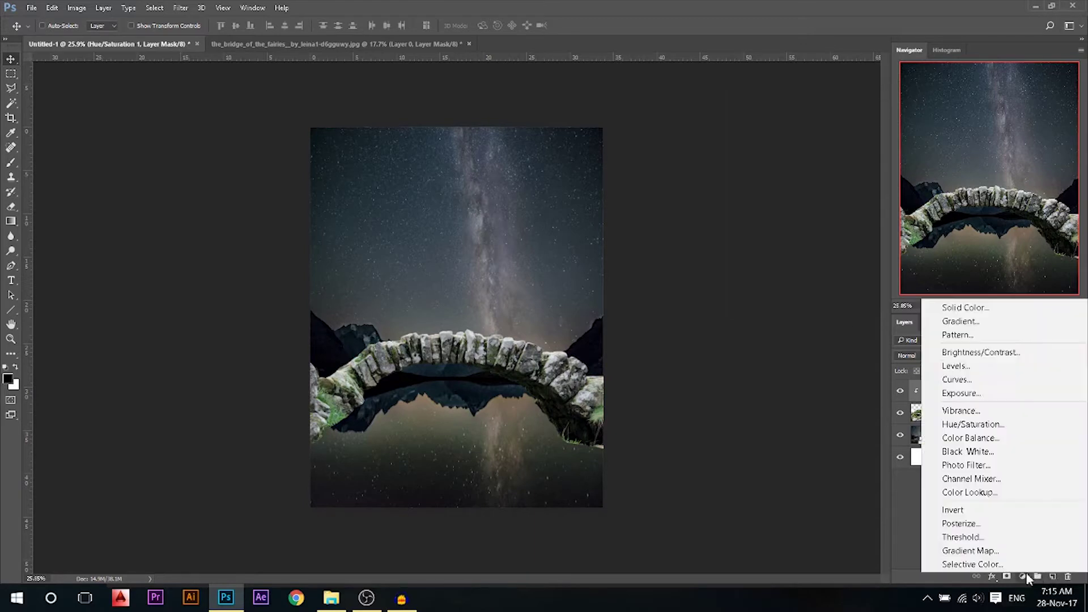
click(964, 379)
click(795, 303)
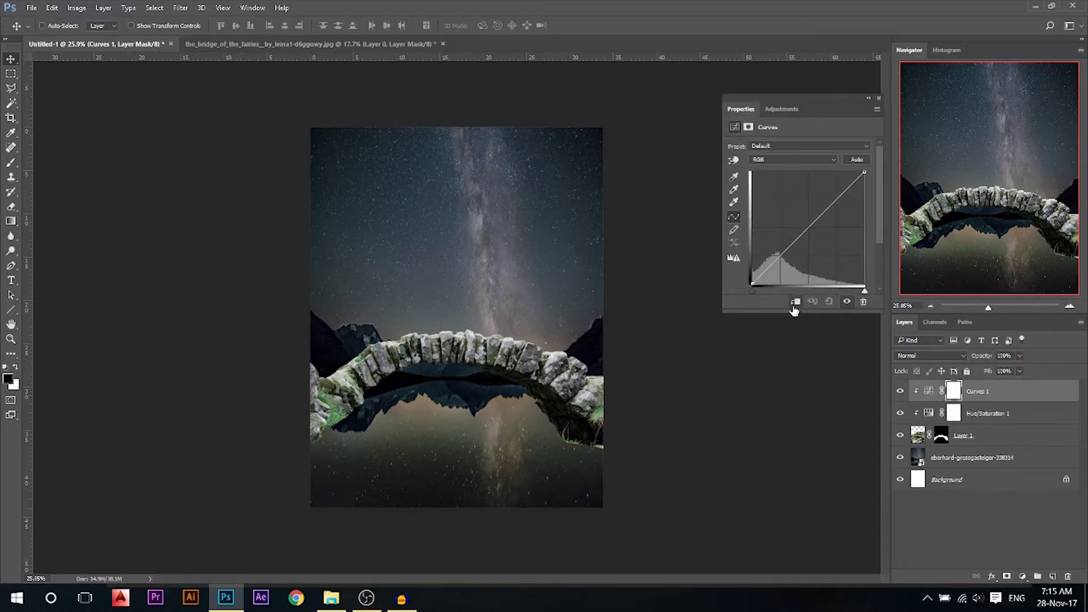
drag(805, 240, 782, 265)
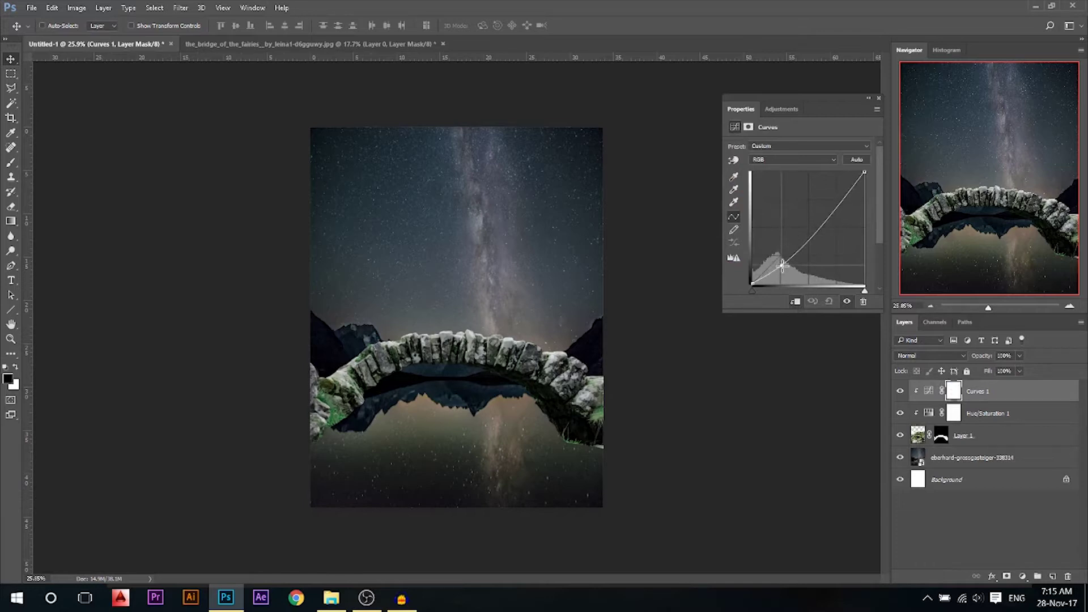
drag(864, 173, 878, 219)
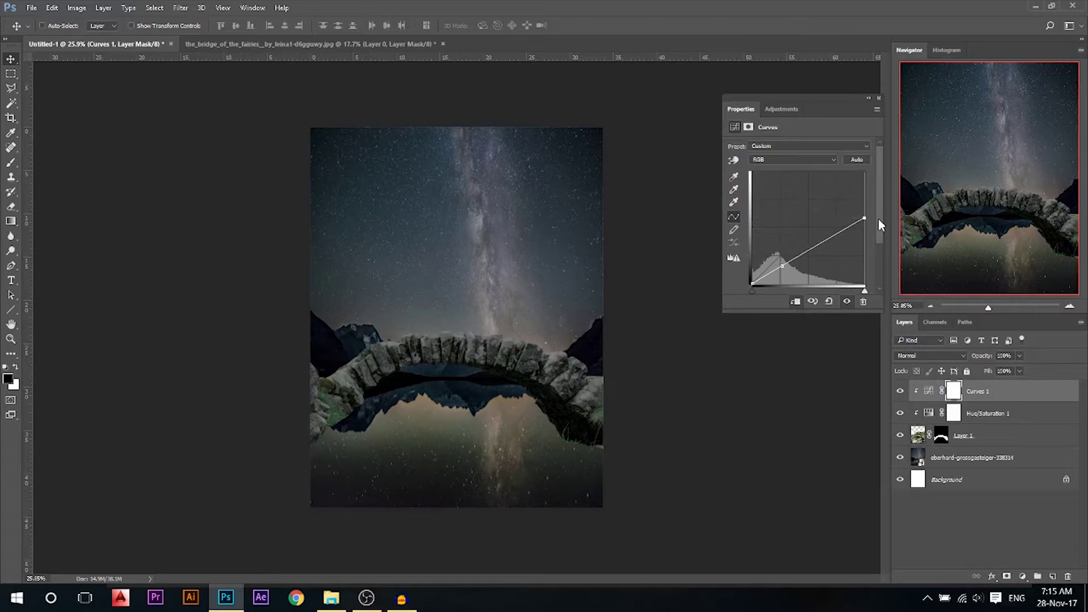
click(877, 101)
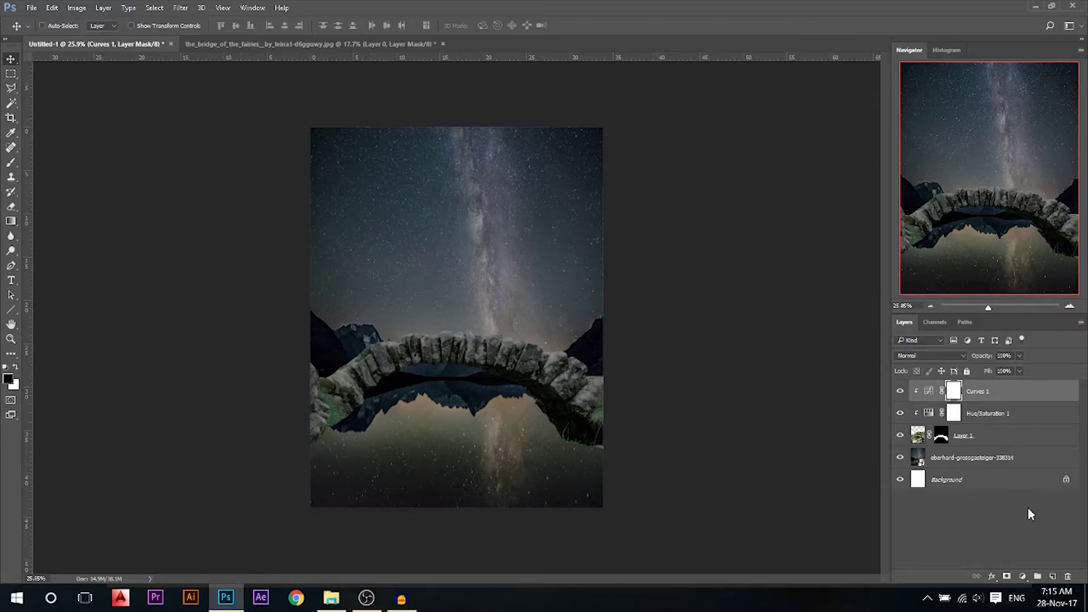
Add a Brightness/Contrast adjustment clipped to the bridge and lower its brightness strongly
click(1023, 576)
click(975, 352)
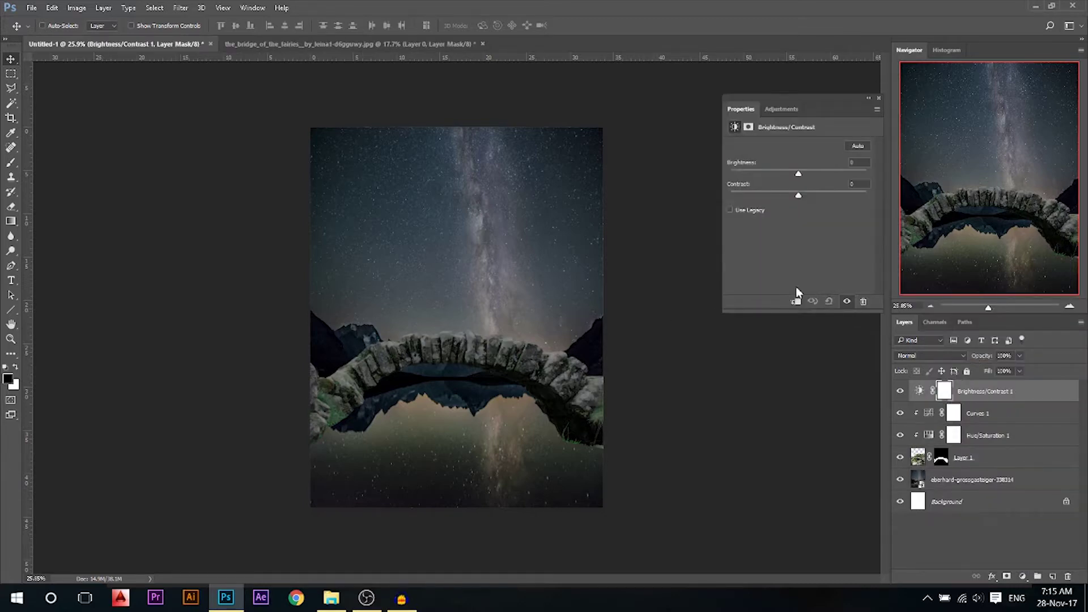
click(796, 302)
drag(798, 174, 766, 176)
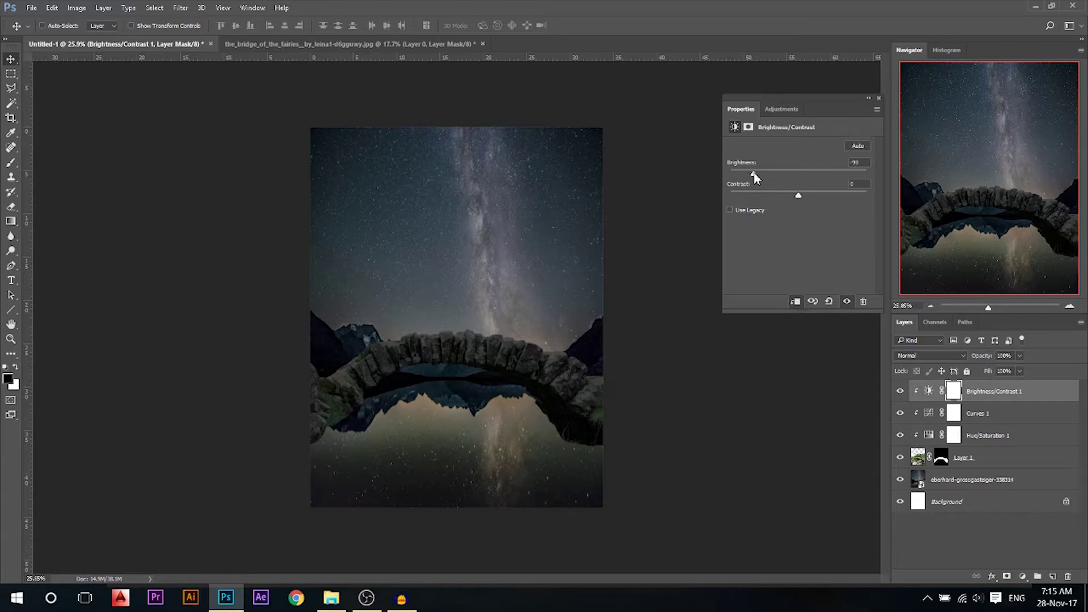
click(878, 100)
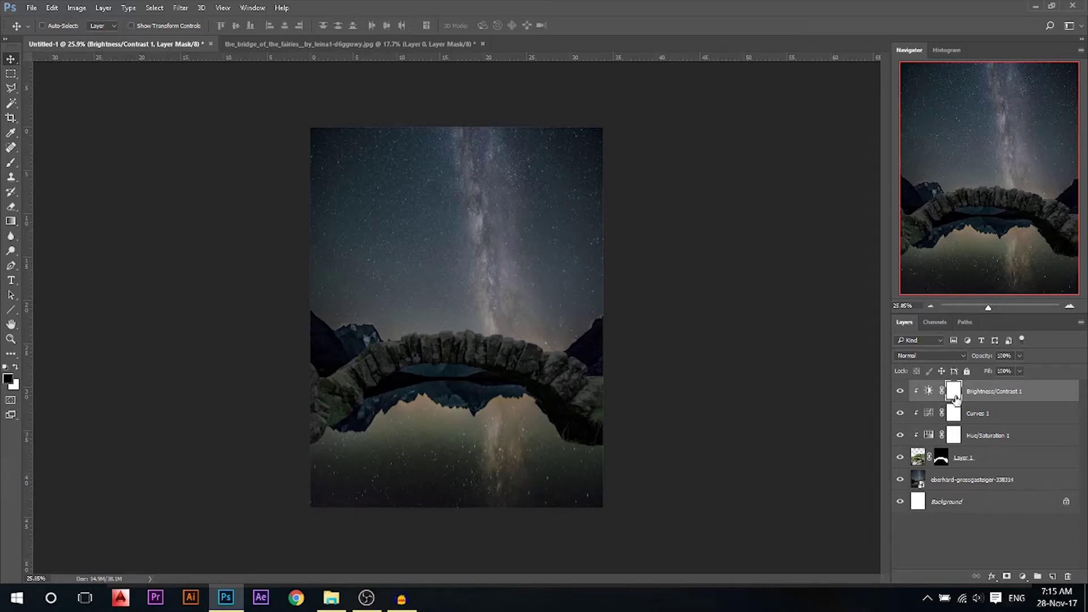
Paint black with a large soft brush at 0% hardness on the Brightness/Contrast mask along the bridge's upper edge
click(11, 163)
alt+right_click(443, 273)
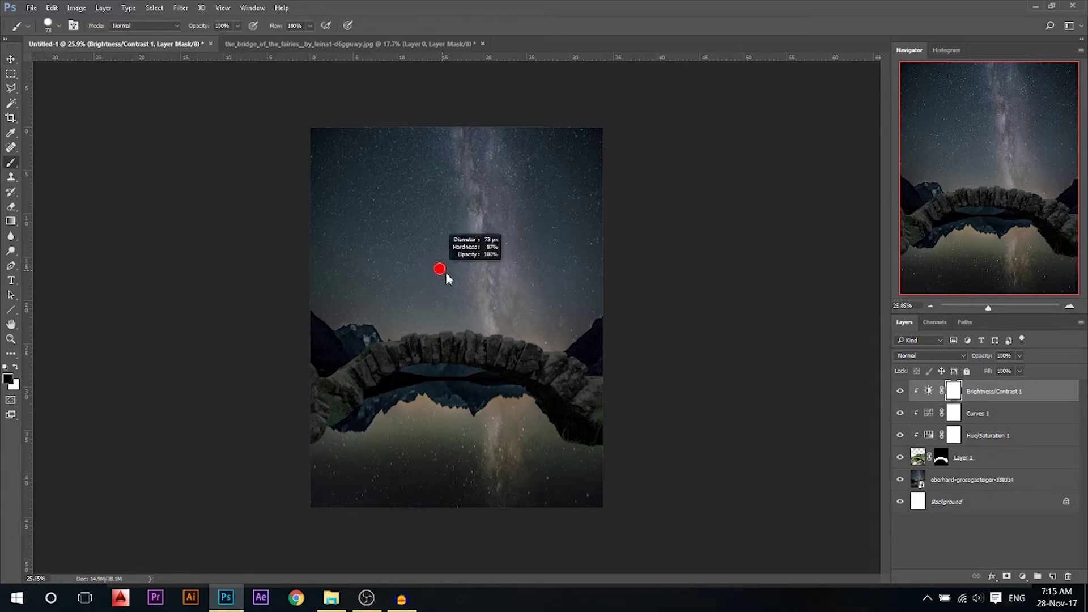
scroll(468, 315, up, 4)
right_click(542, 279)
drag(646, 334, 598, 335)
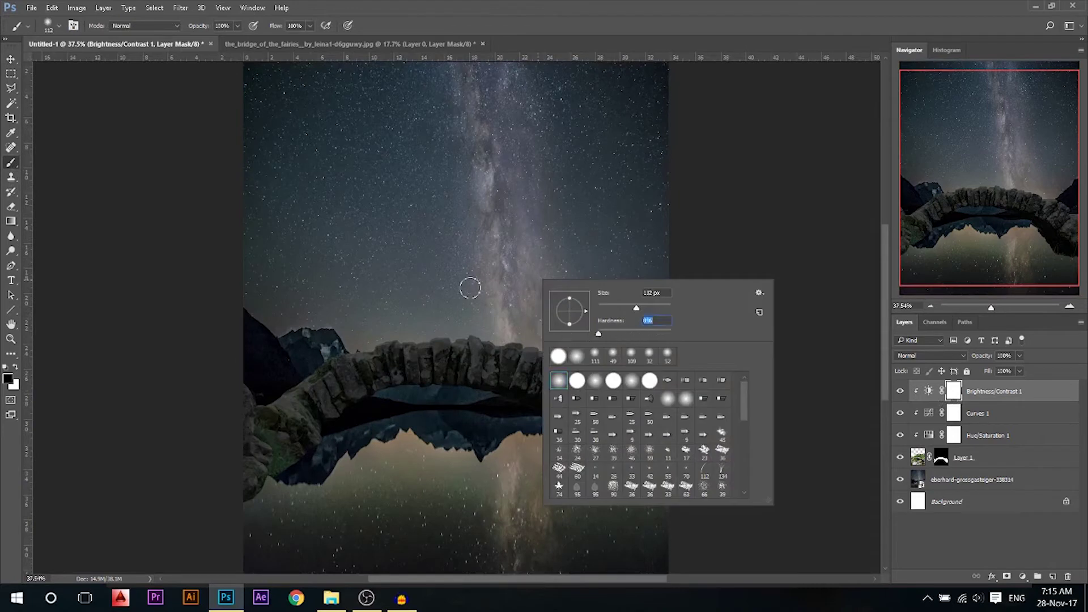
alt+right_click(469, 286)
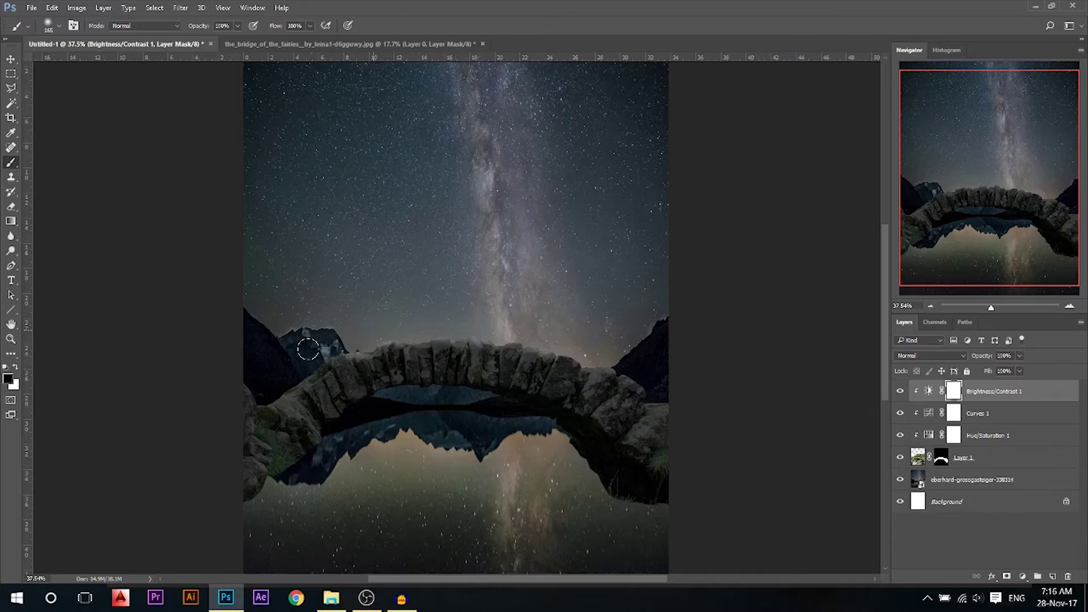
drag(321, 350, 421, 319)
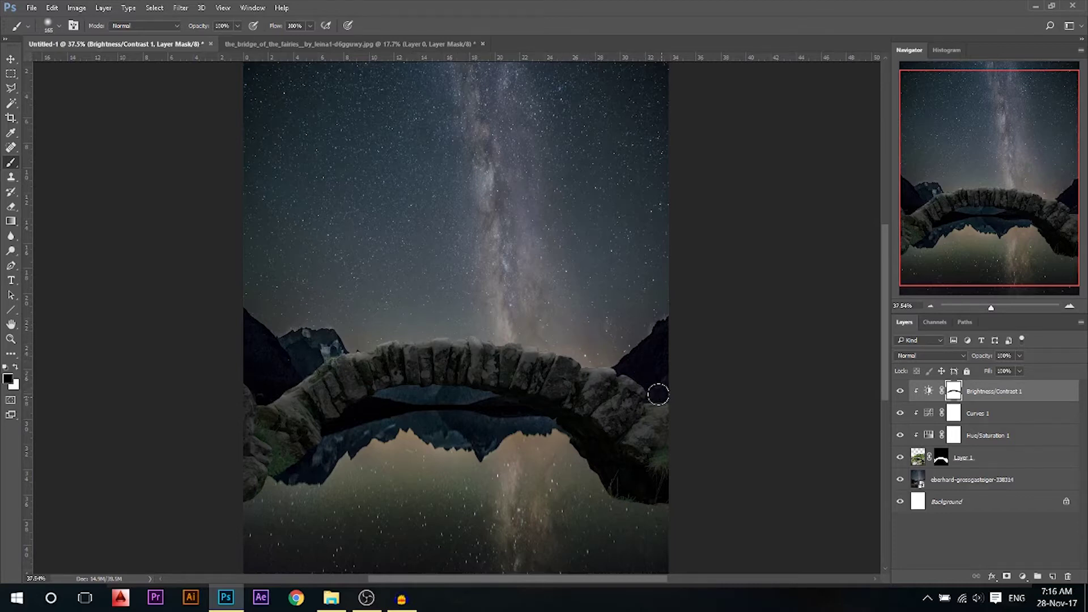
scroll(630, 330, down, 3)
click(11, 59)
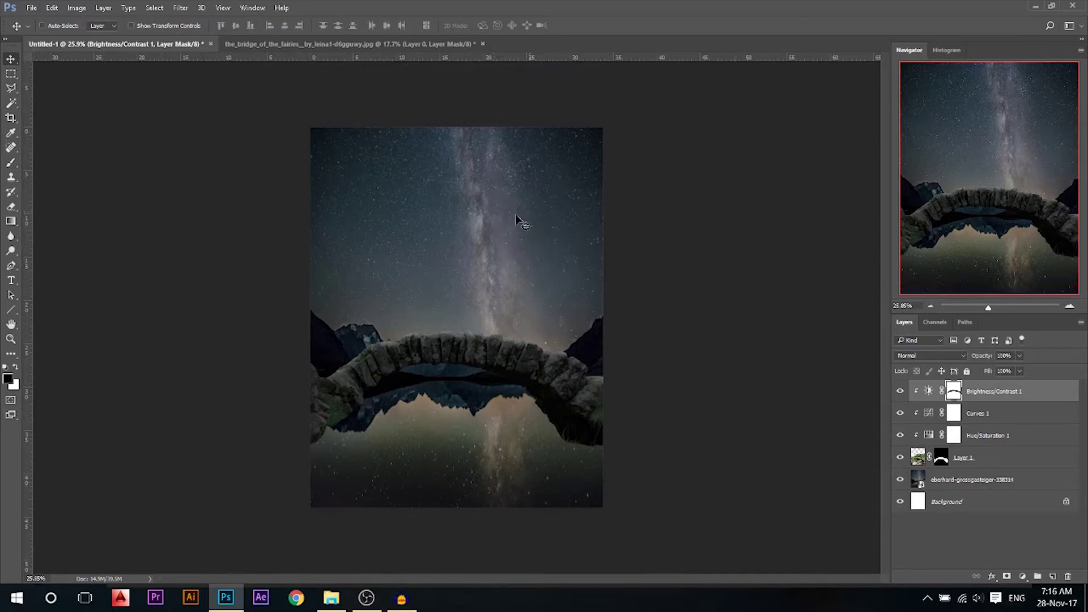
Add a Color Balance adjustment clipped to the bridge and set its midtones to Cyan/Red -11 and Yellow/Blue +15
click(1022, 575)
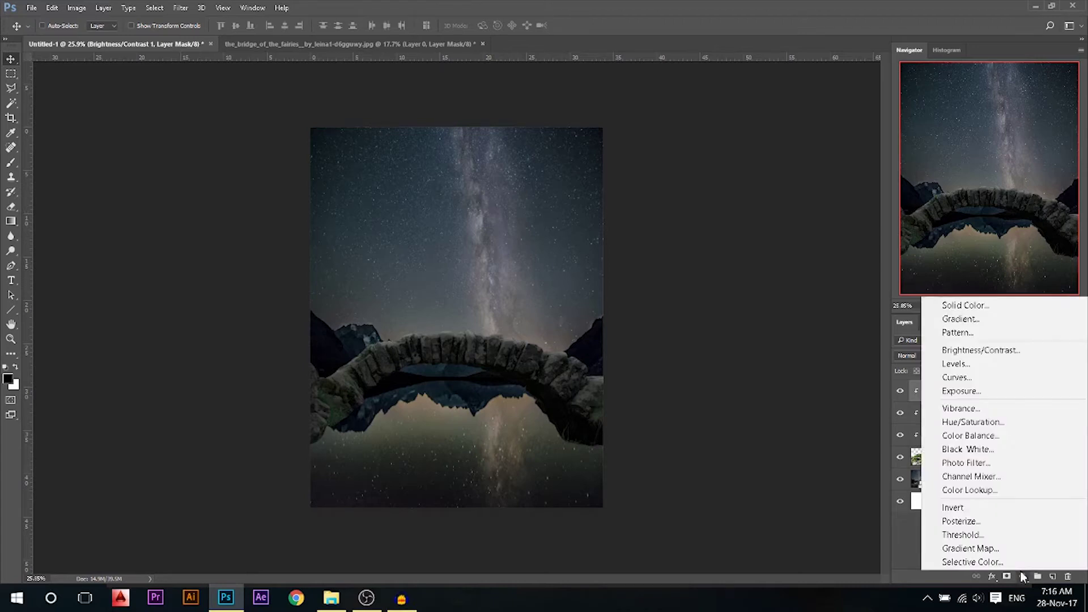
click(964, 435)
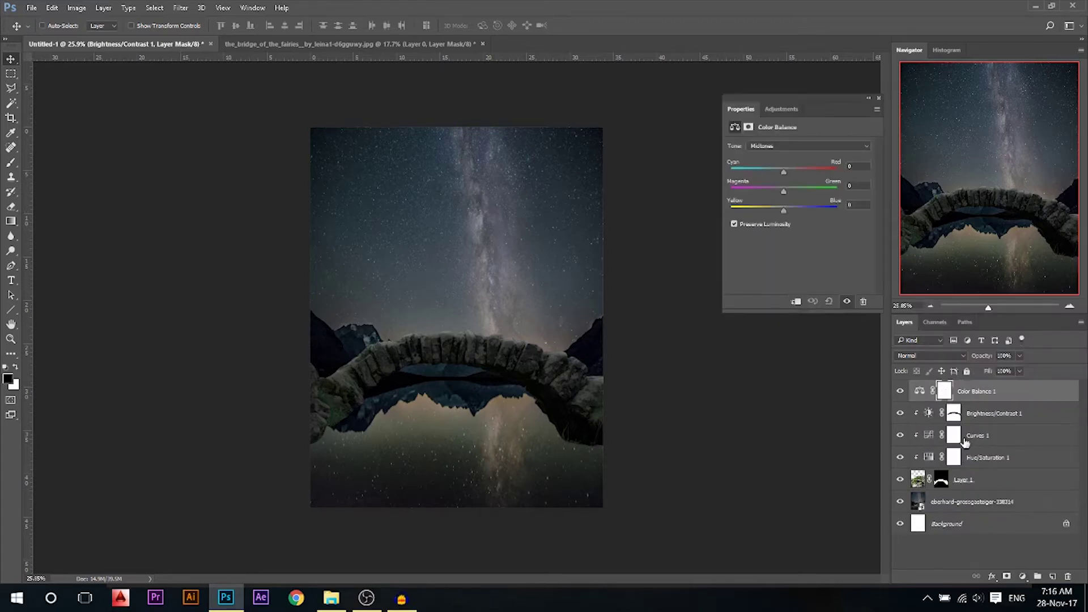
click(795, 302)
drag(784, 211, 793, 210)
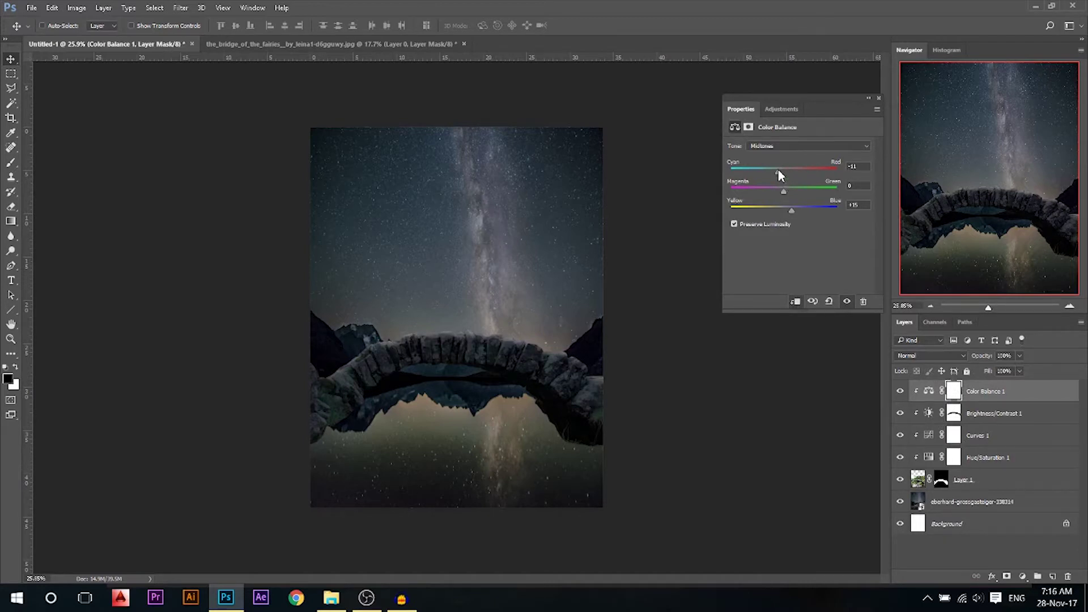
Shift the highlights of the bridge's Color Balance adjustment slightly toward cyan and blue
click(794, 147)
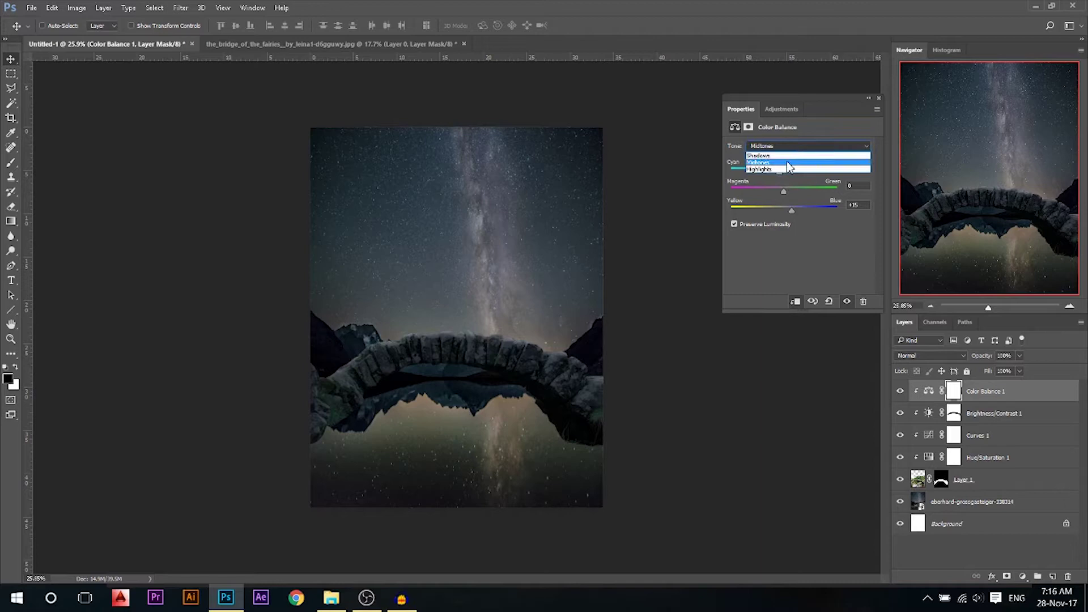
click(770, 167)
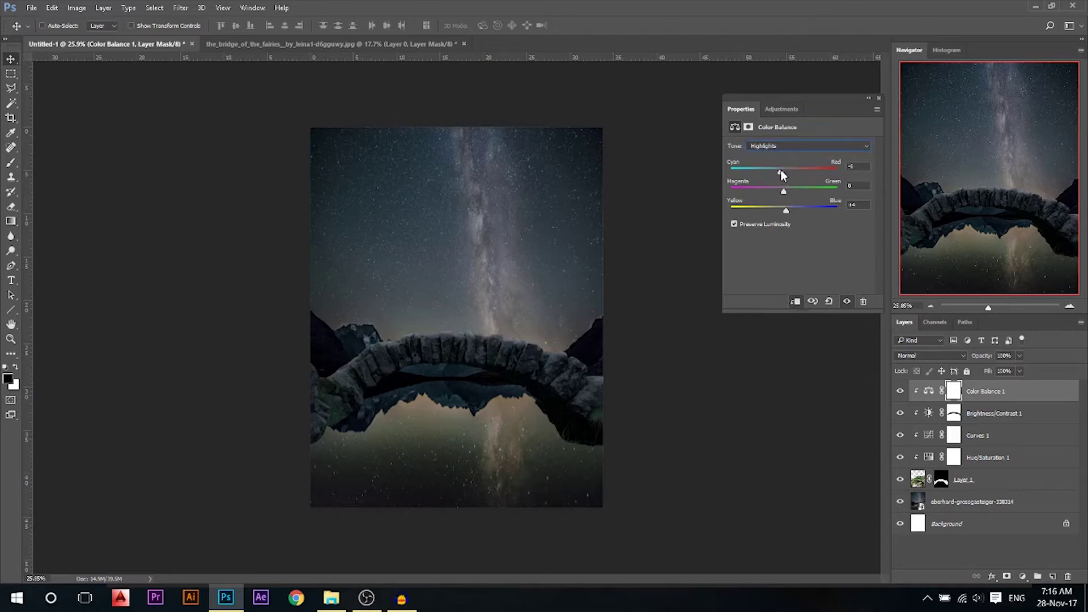
click(878, 98)
scroll(555, 374, down, 1)
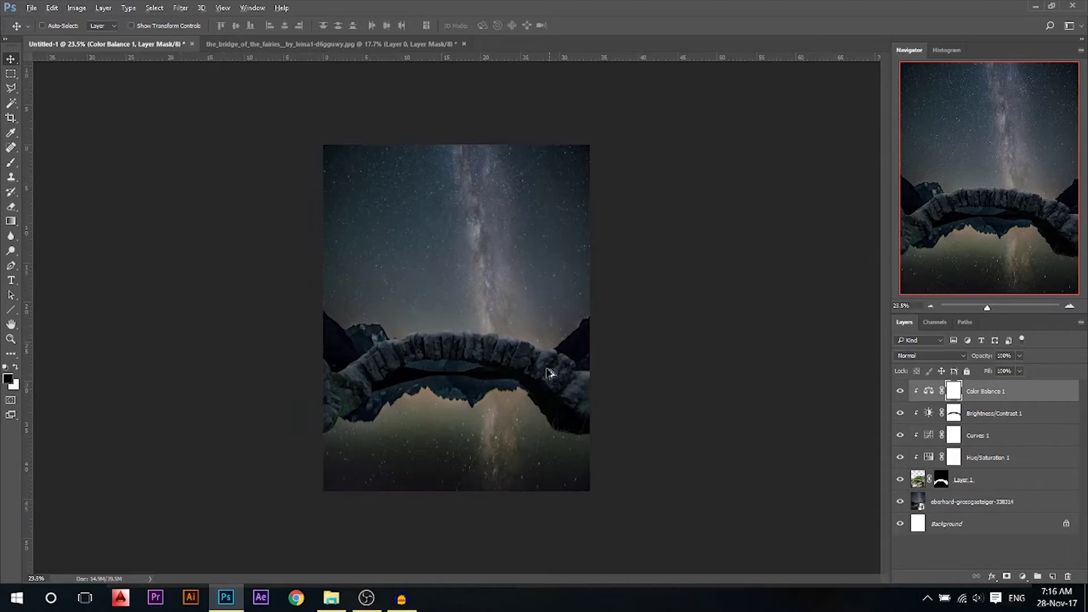
scroll(469, 397, up, 5)
scroll(469, 399, down, 3)
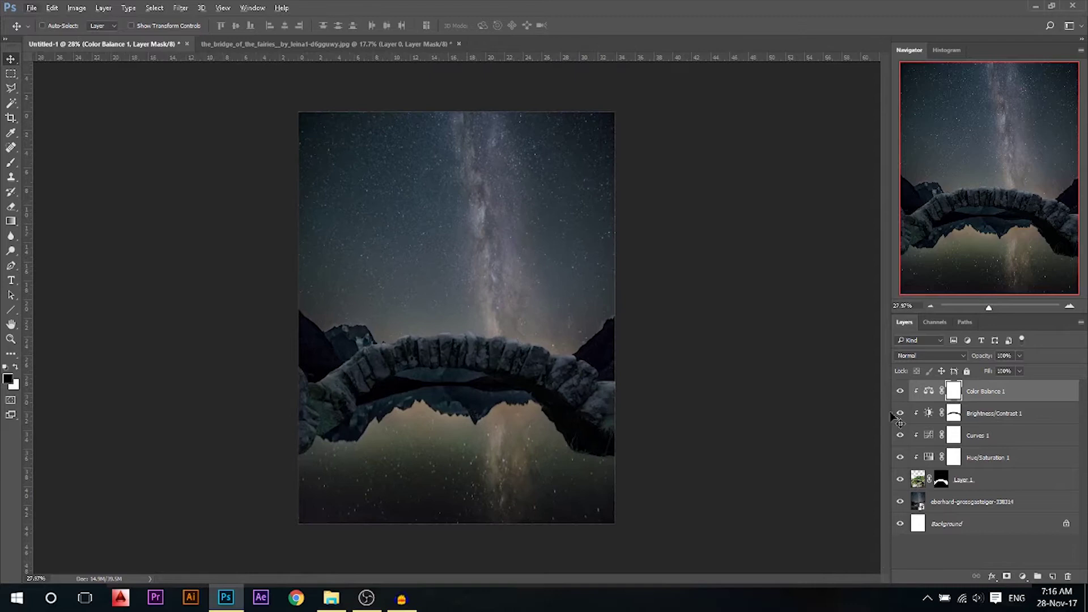
Lower the white point's output a little further in the bridge's Curves 1 adjustment
double_click(929, 435)
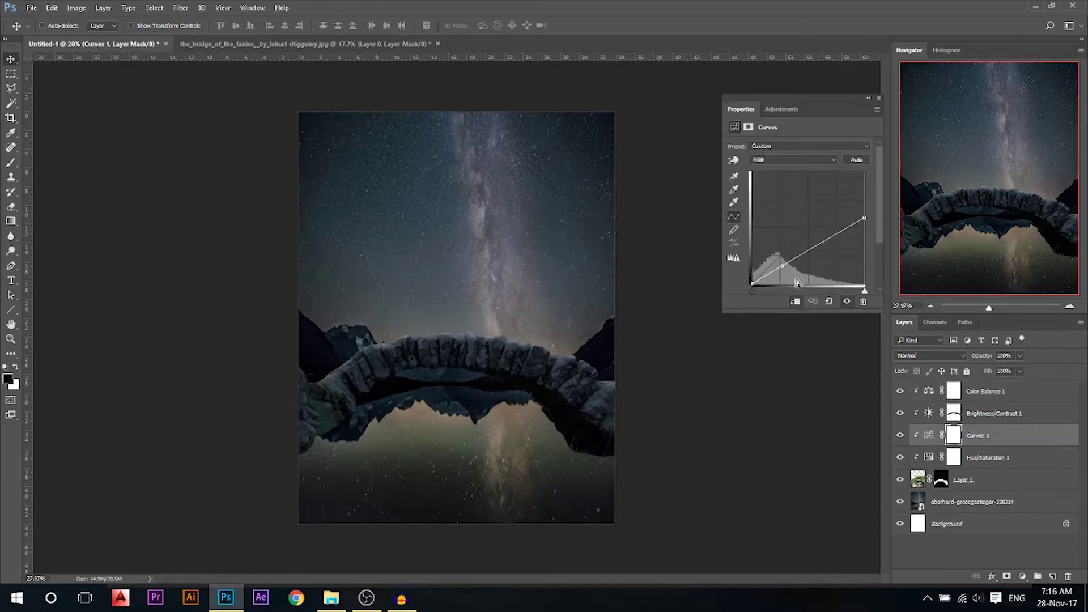
click(782, 266)
drag(867, 218, 864, 226)
click(879, 98)
scroll(493, 355, down, 1)
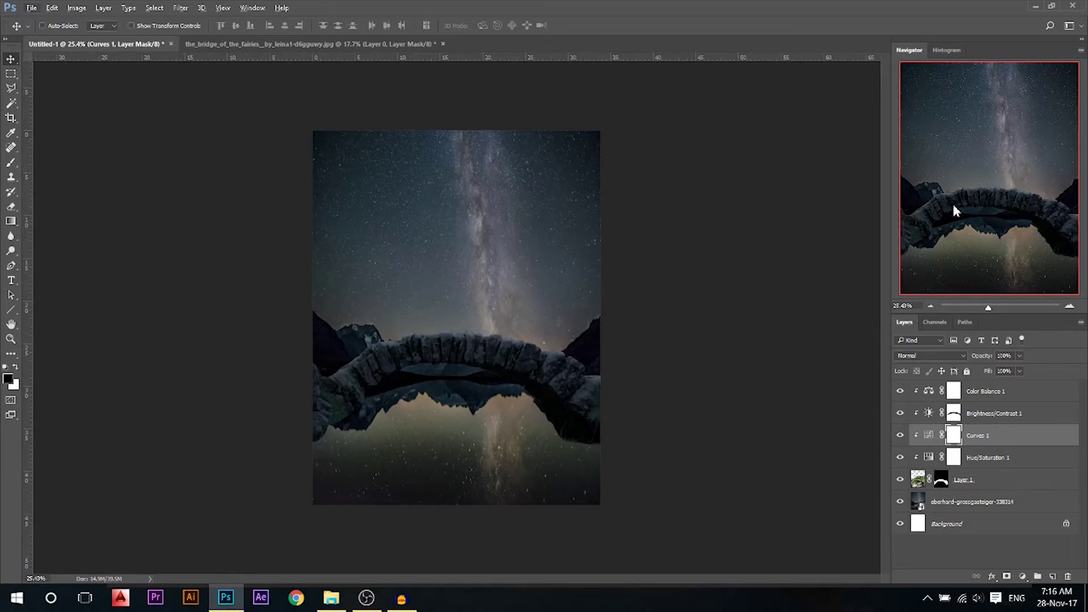
scroll(476, 369, up, 1)
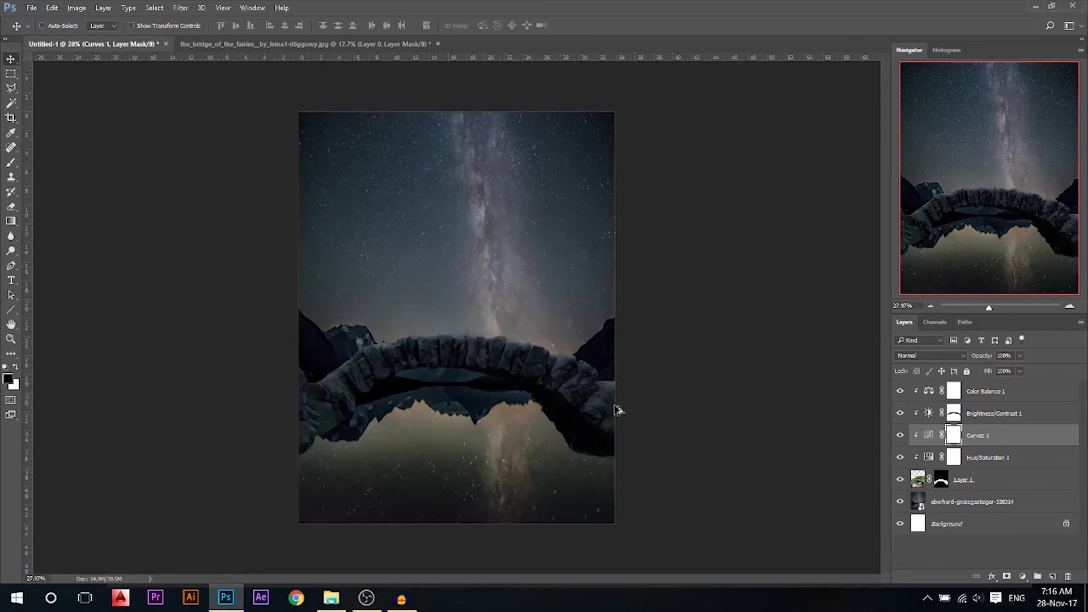
Duplicate the bridge layer twice and place both copies directly beneath the original bridge layer
click(978, 396)
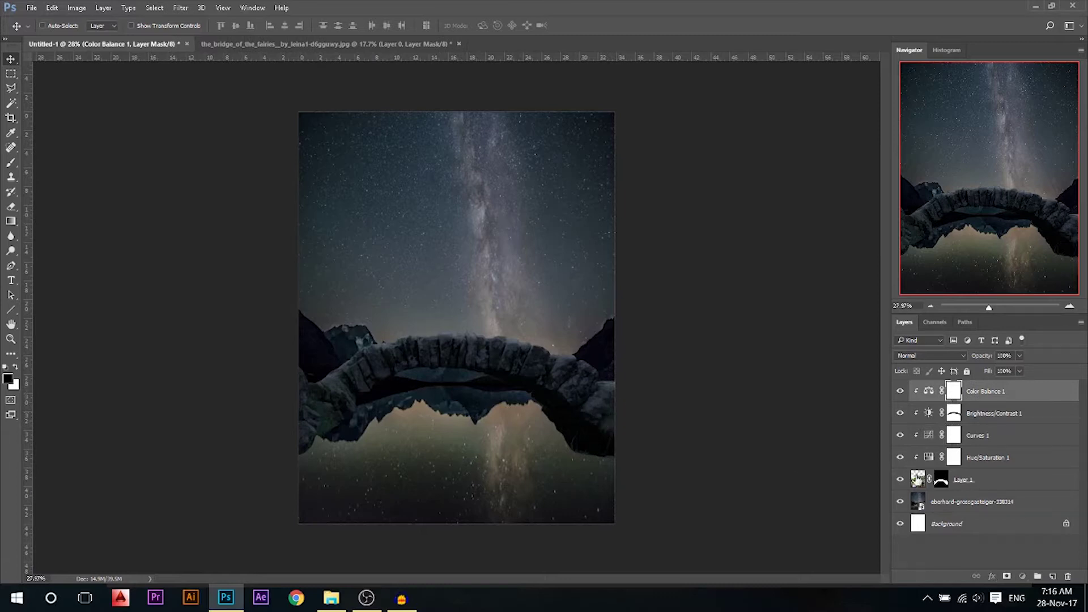
click(916, 477)
drag(542, 365, 500, 294)
key(ctrl+z)
drag(498, 334, 500, 337)
drag(961, 483, 965, 523)
Apply the layer masks permanently to both bridge copies
right_click(940, 502)
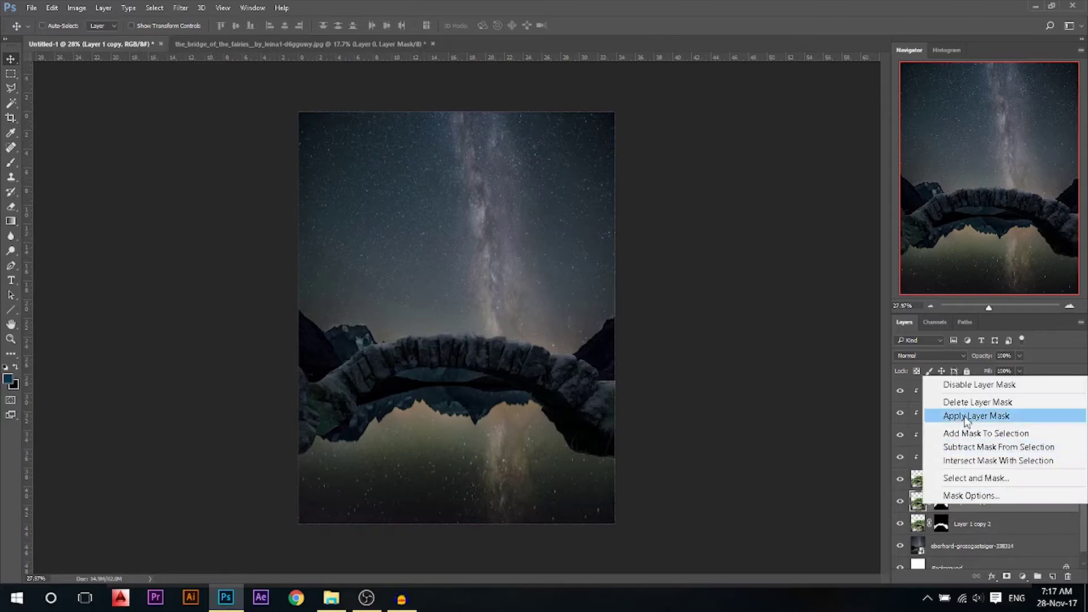
click(966, 418)
right_click(944, 528)
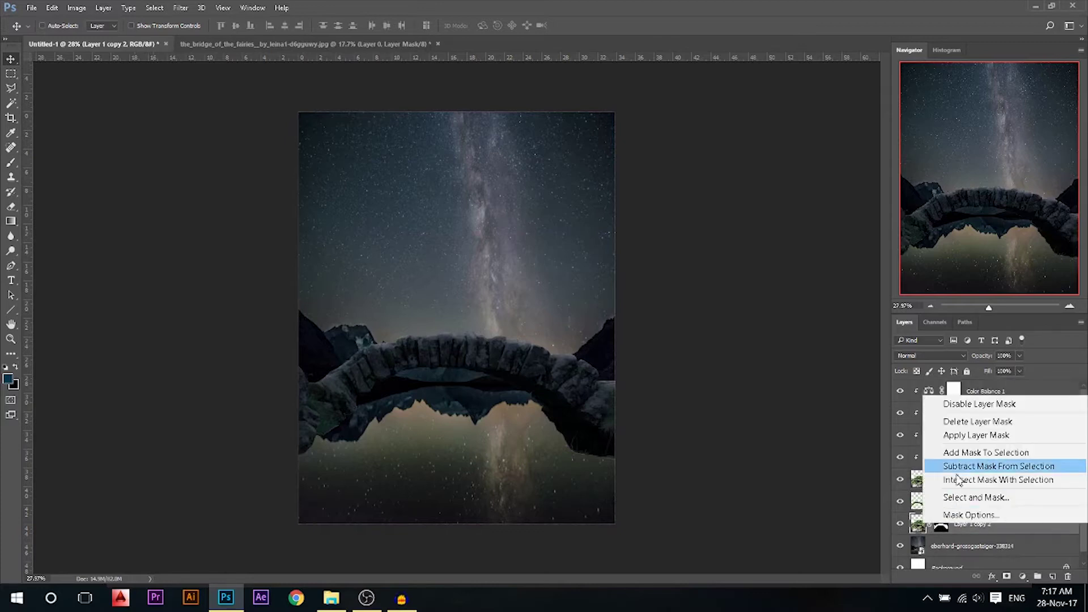
click(967, 440)
Flip Layer 1 copy vertically and move it down below the bridge as its water reflection
click(942, 504)
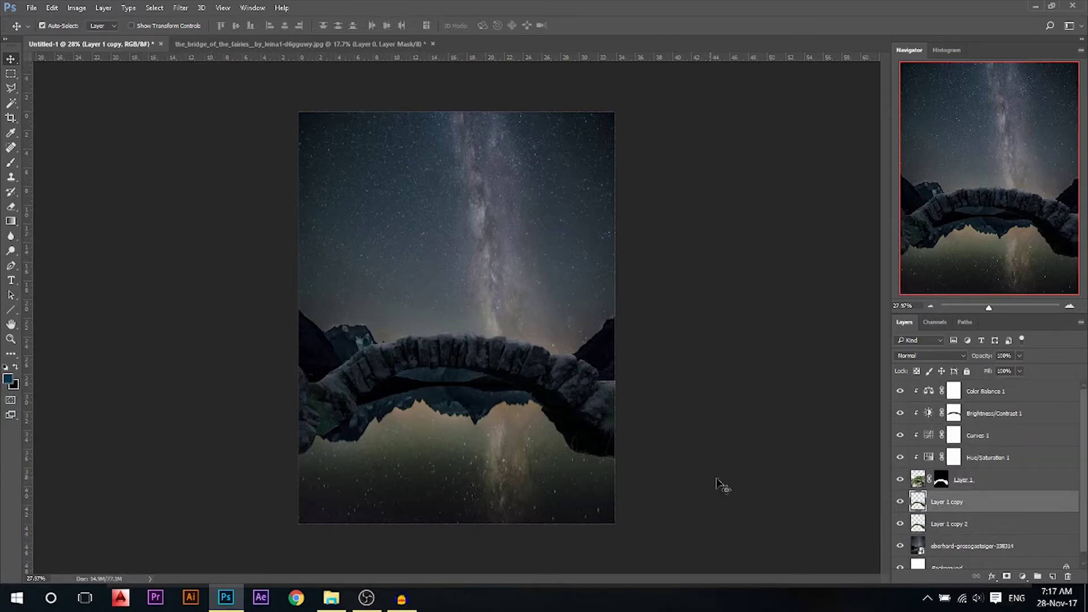
key(ctrl+t)
right_click(580, 398)
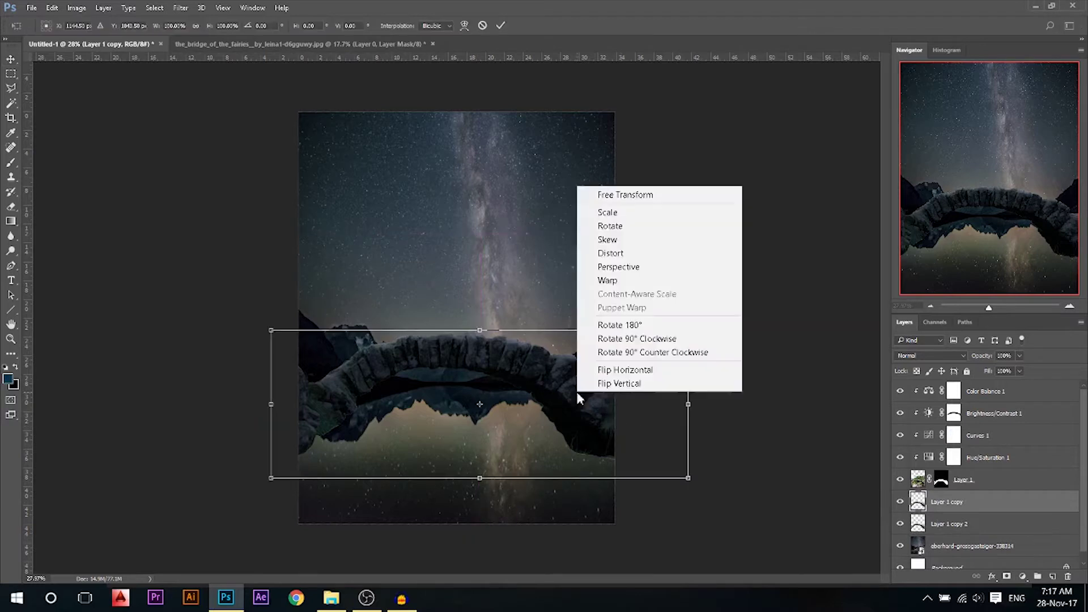
click(623, 384)
drag(577, 371, 579, 468)
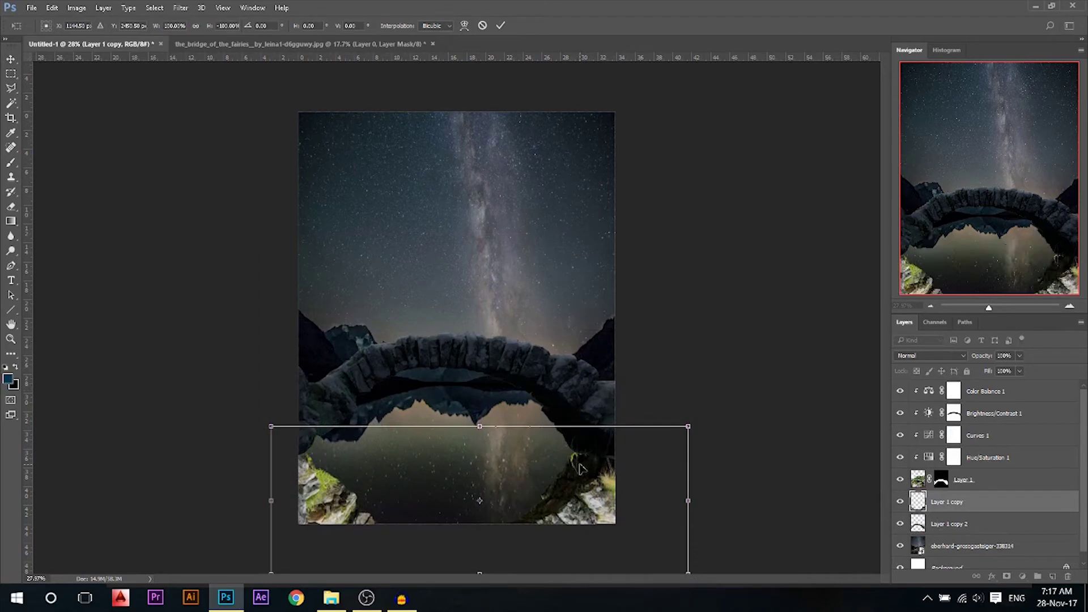
key(Return)
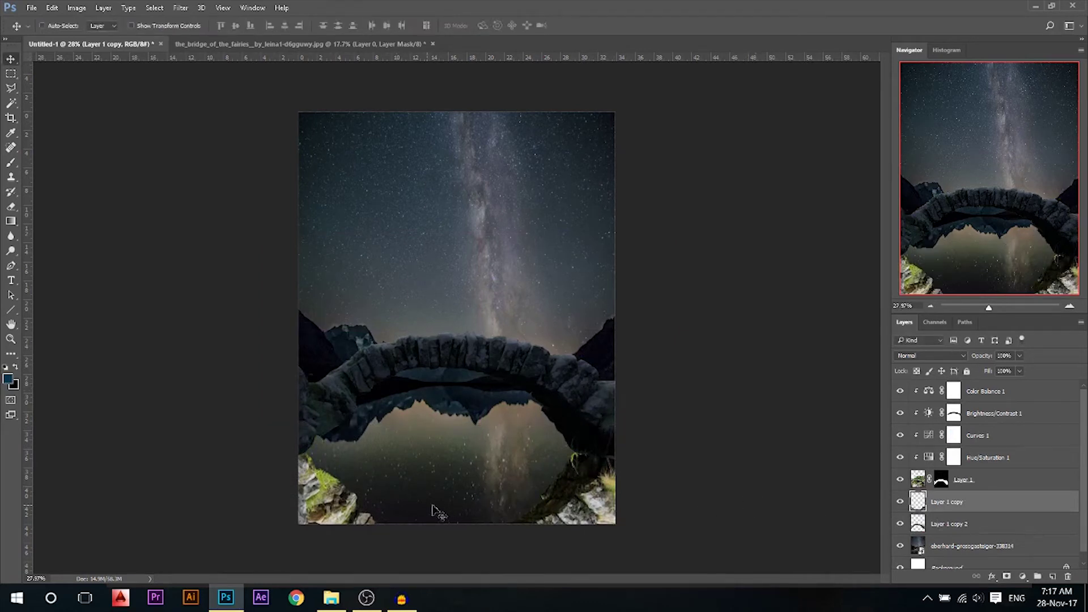
drag(309, 468, 319, 491)
key(ctrl+z)
Delete the spare Layer 1 copy 2 and make the flipped bridge copy the active layer
click(951, 526)
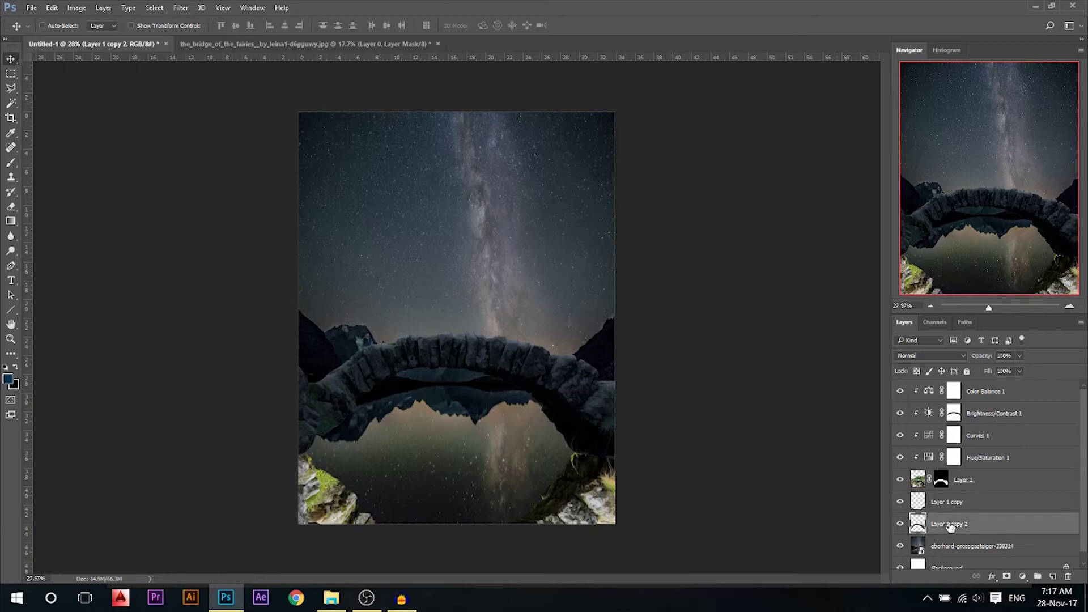
key(Delete)
click(923, 505)
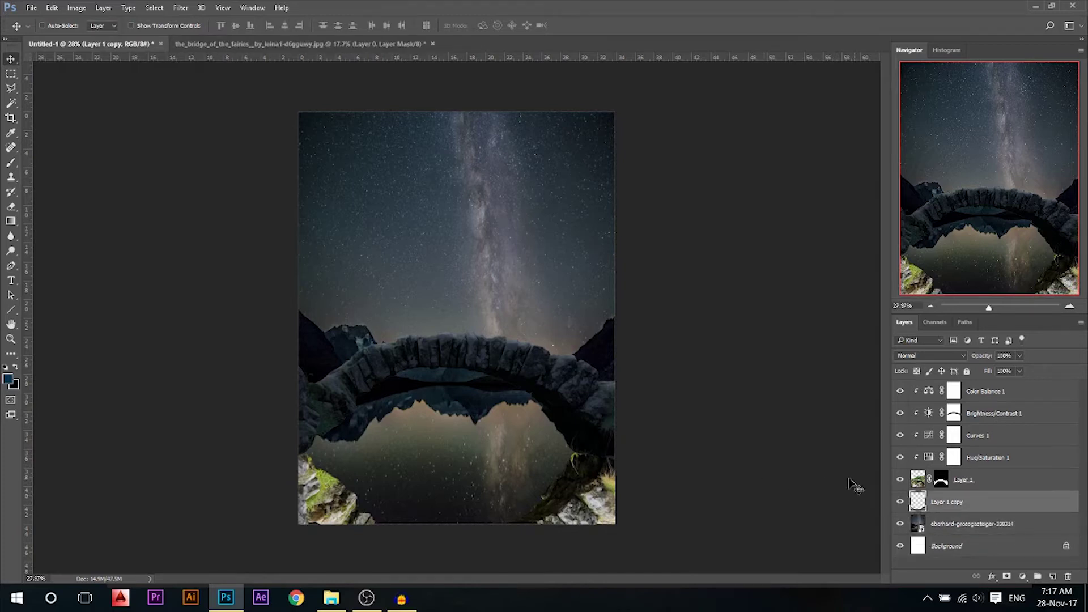
Add a Curves adjustment clipped to the flipped bridge copy and lower its white point's output strongly
click(1022, 575)
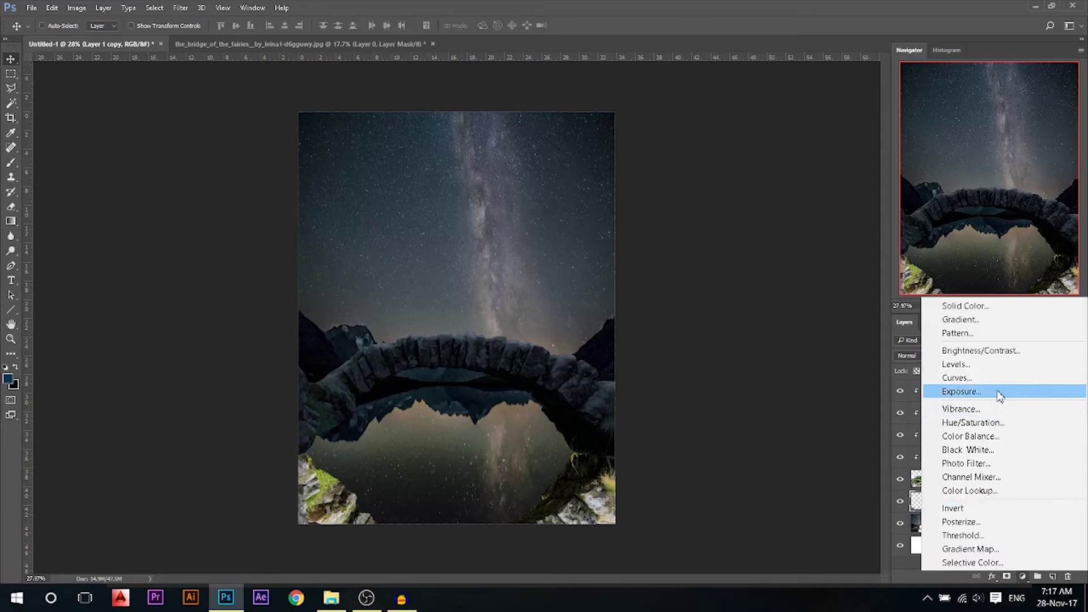
click(966, 375)
click(795, 301)
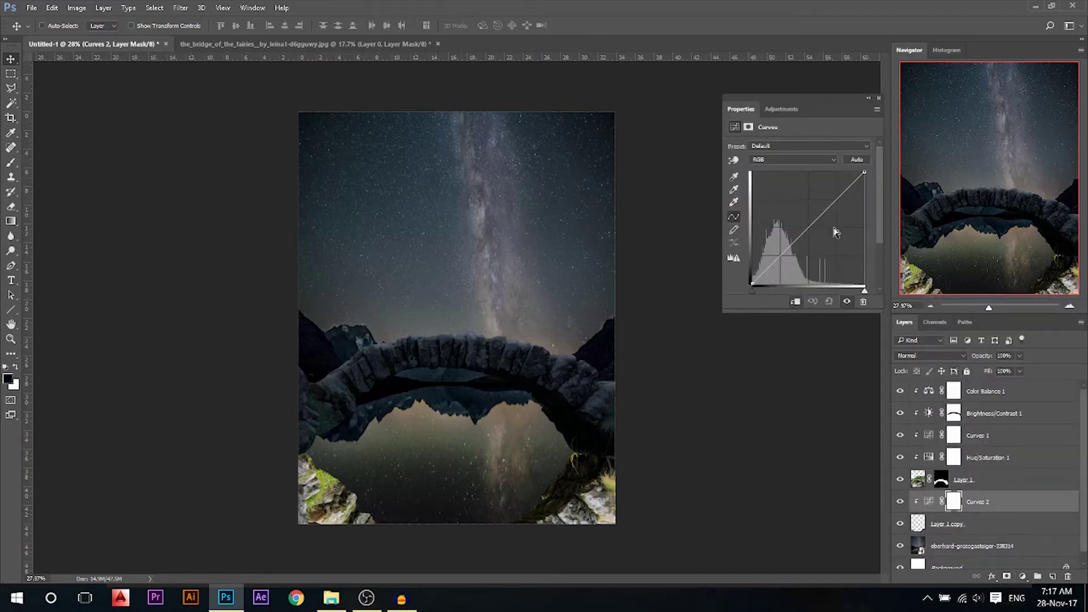
drag(866, 174, 885, 263)
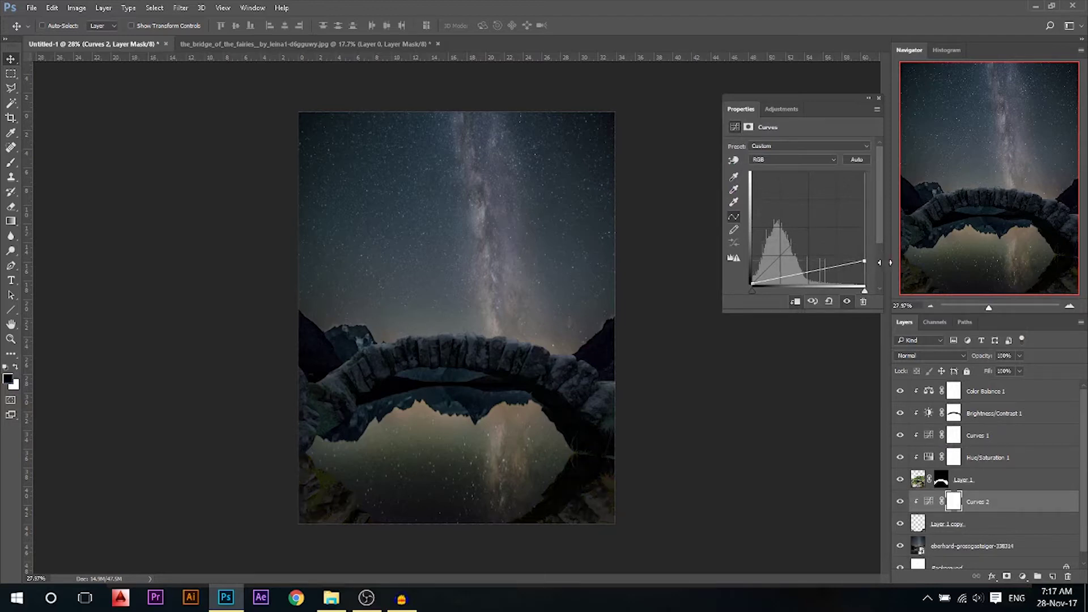
click(878, 99)
Set the reflection's Curves adjustment to Multiply blending and slightly adjust the flipped bridge copy's opacity
click(919, 357)
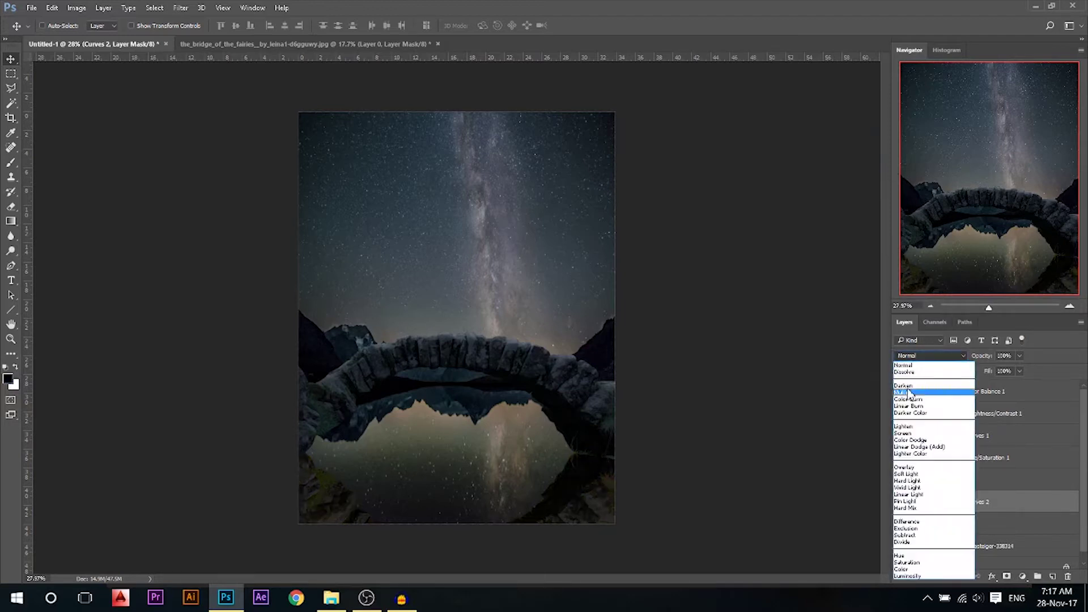
click(920, 397)
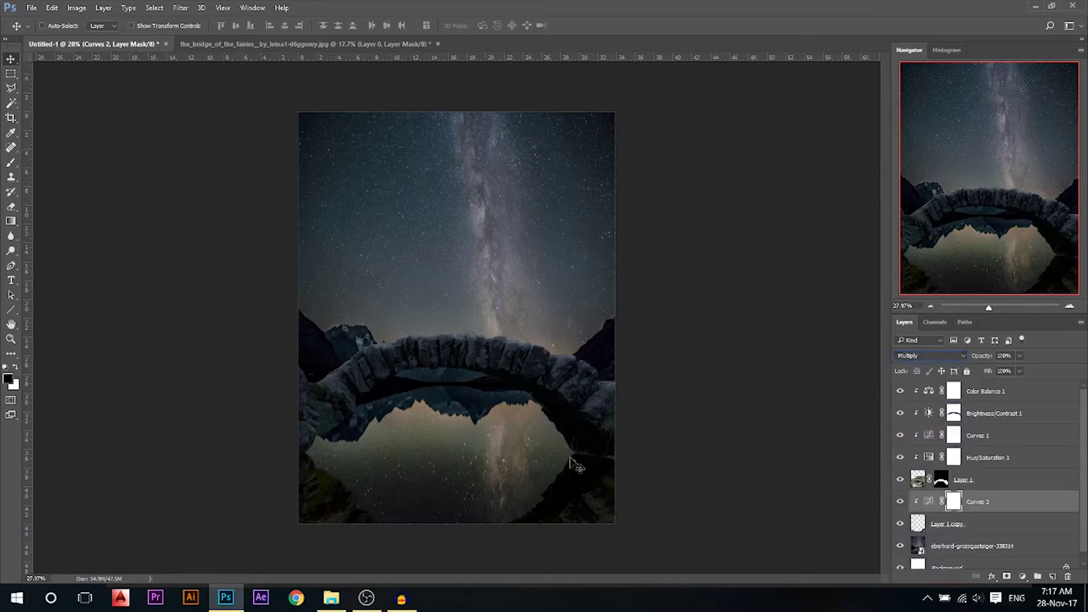
click(963, 532)
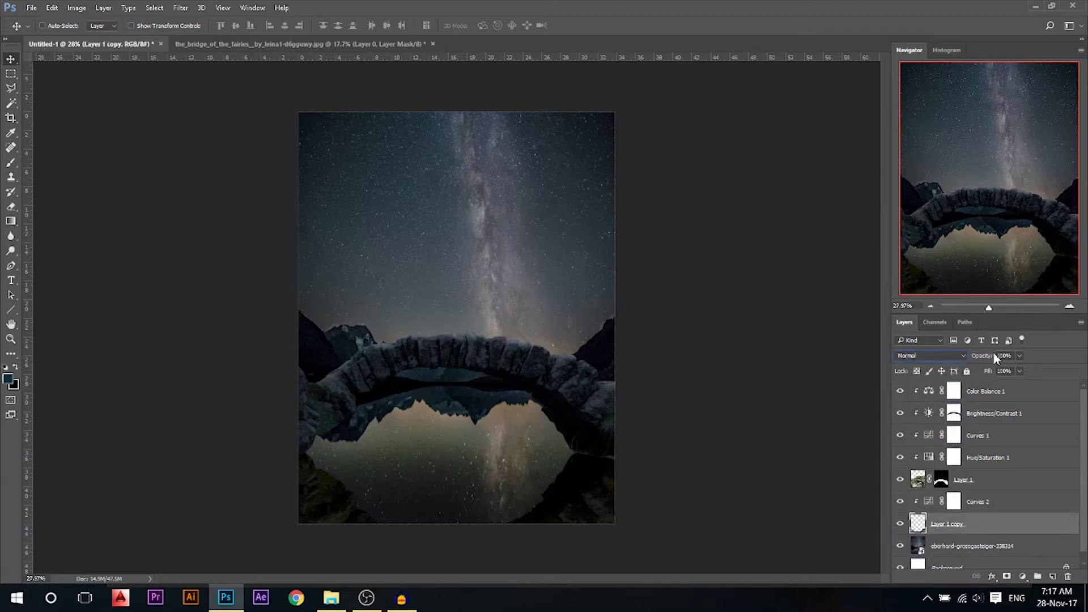
drag(987, 358, 985, 362)
Duplicate the bridge's Hue/Saturation, Curves, Brightness/Contrast and Color Balance adjustments and clip the copies to the flipped bridge layer
click(984, 459)
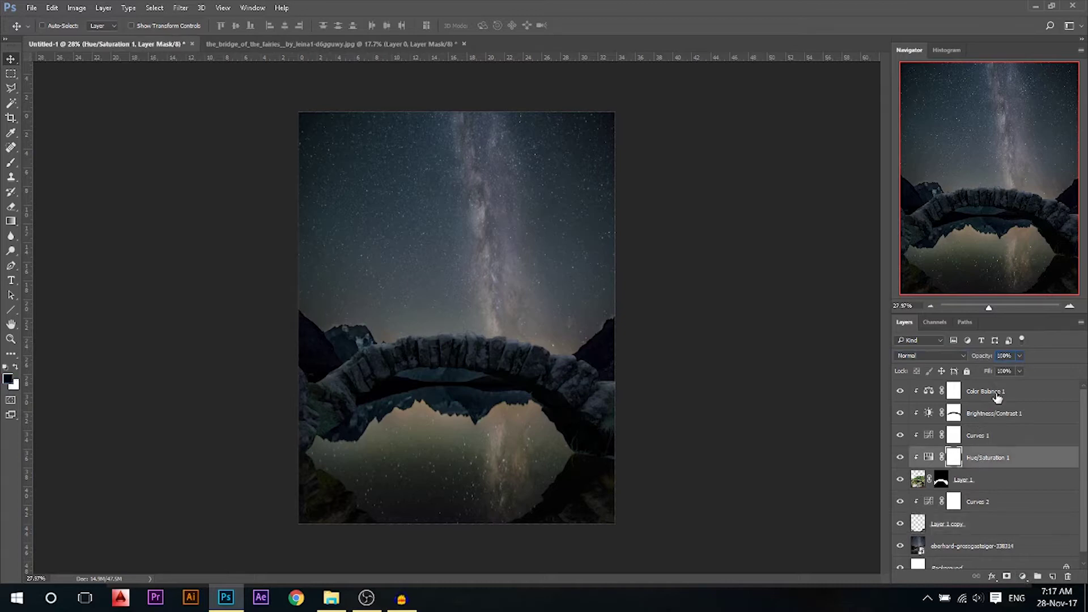
shift+click(994, 396)
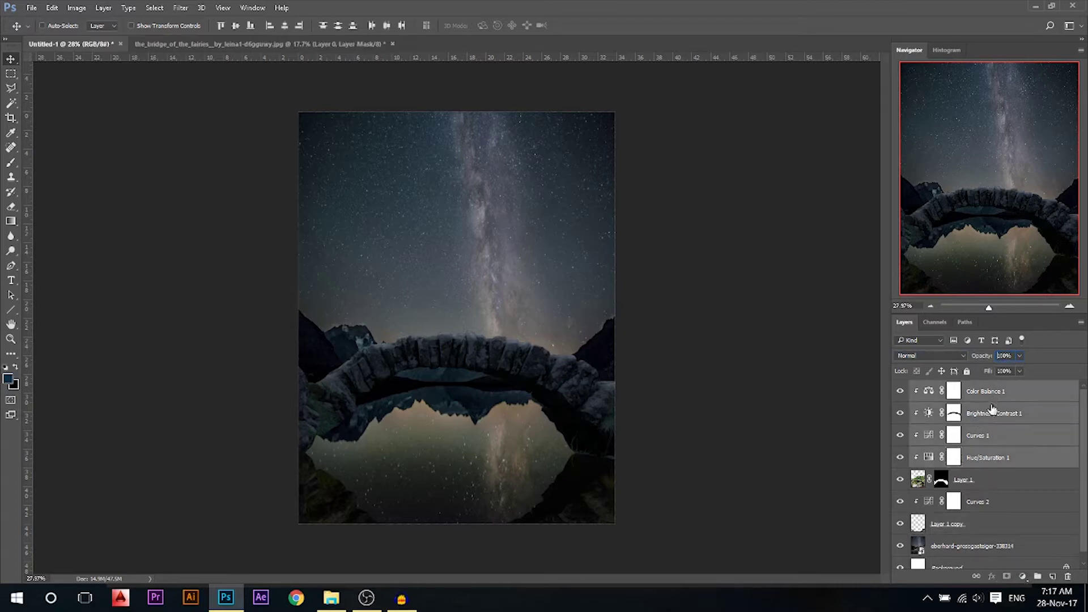
drag(984, 459, 982, 507)
scroll(962, 508, down, 2)
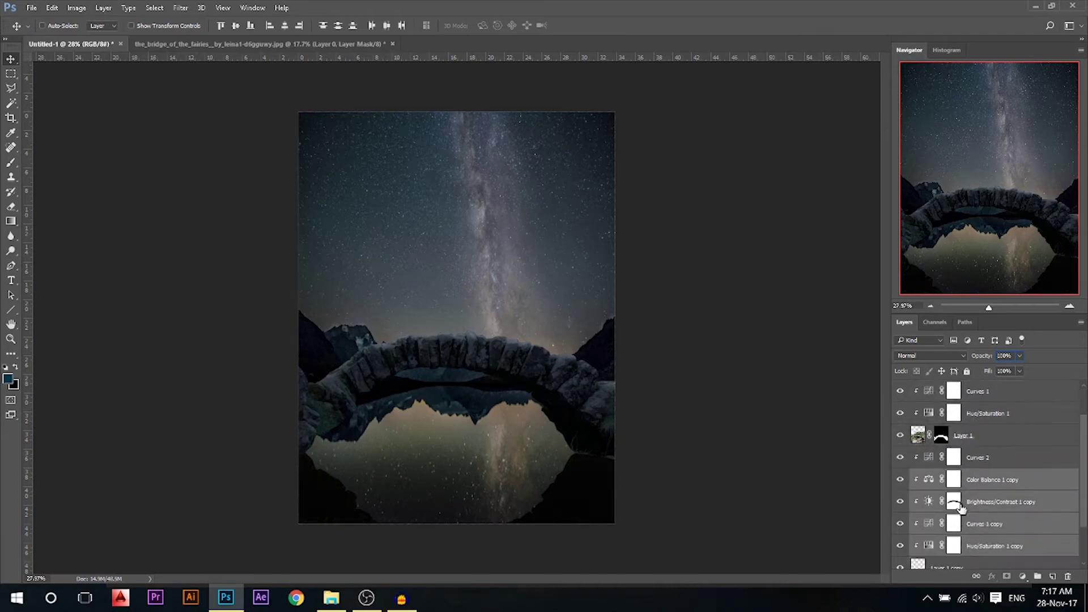
Delete the Brightness/Contrast and Curves 1 copies from the reflection's clipped adjustments
click(990, 503)
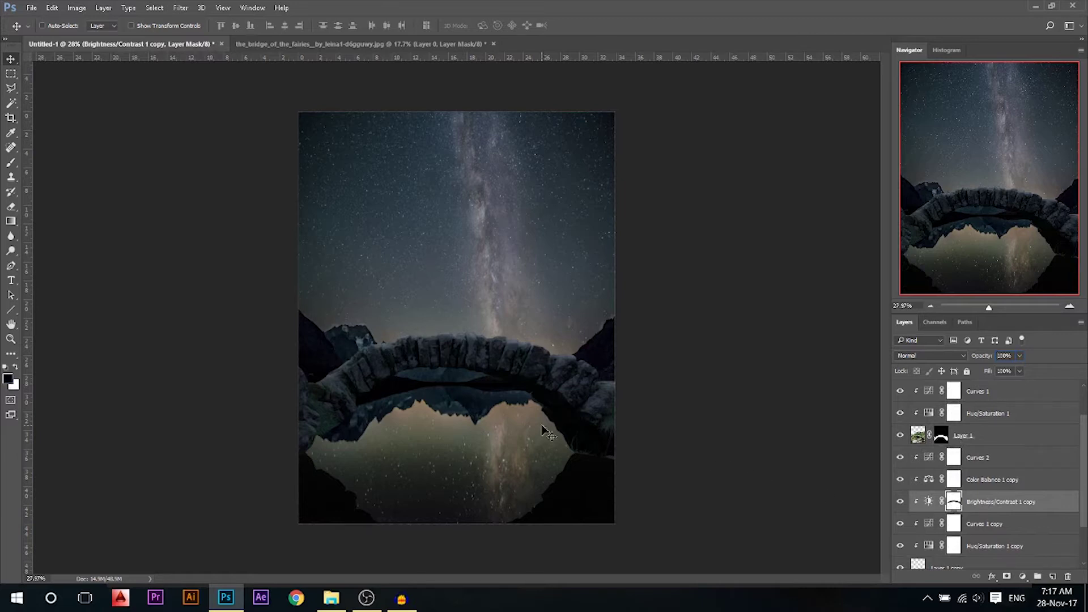
key(Delete)
key(Delete)
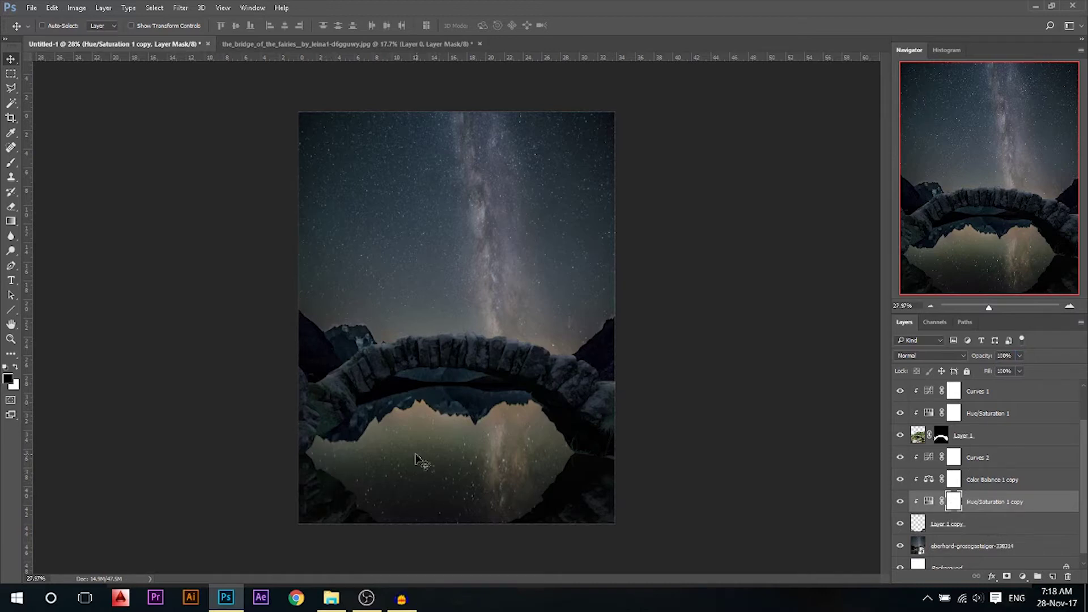
Merge the flipped bridge copy with its clipped Curves, Color Balance and Hue/Saturation adjustments into one layer
scroll(415, 459, down, 1)
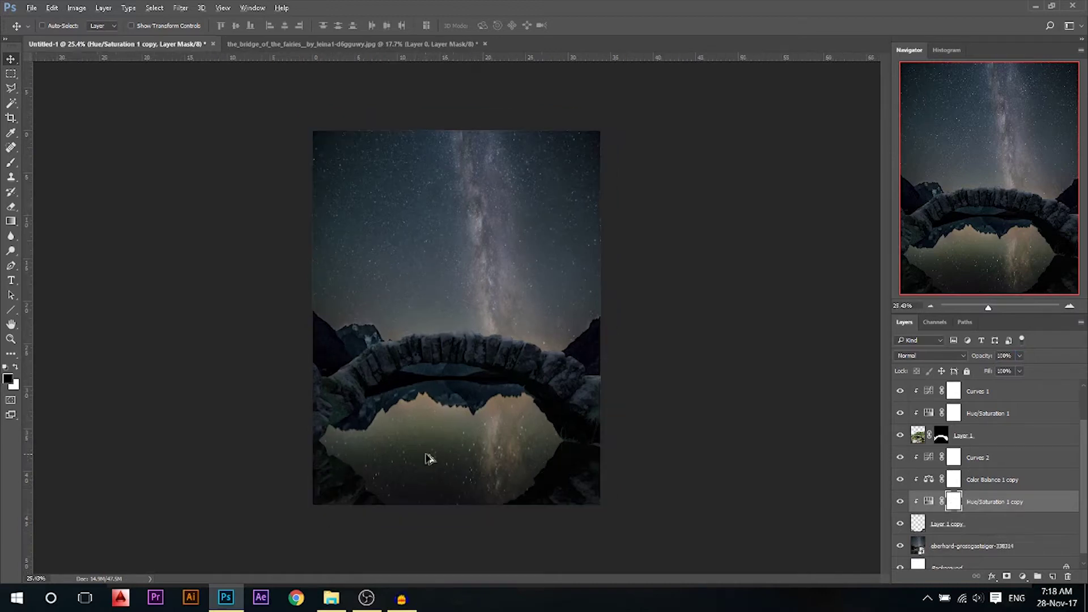
click(992, 460)
shift+click(963, 523)
key(ctrl+e)
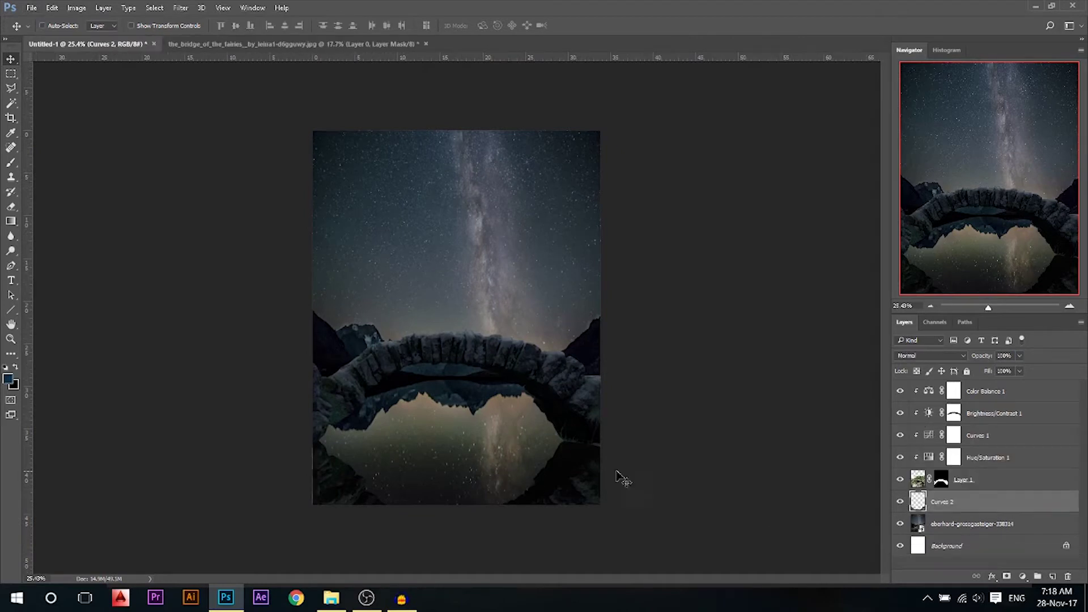
Apply a Motion Blur with a slightly shortened distance to the merged bridge reflection
scroll(505, 467, up, 4)
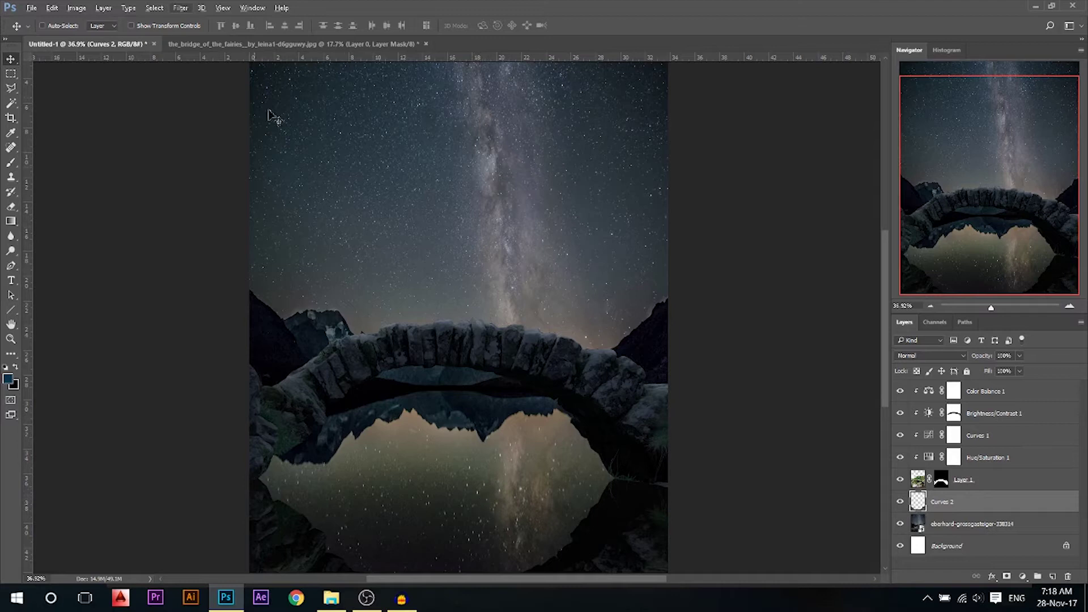
click(181, 8)
mouse_move(215, 165)
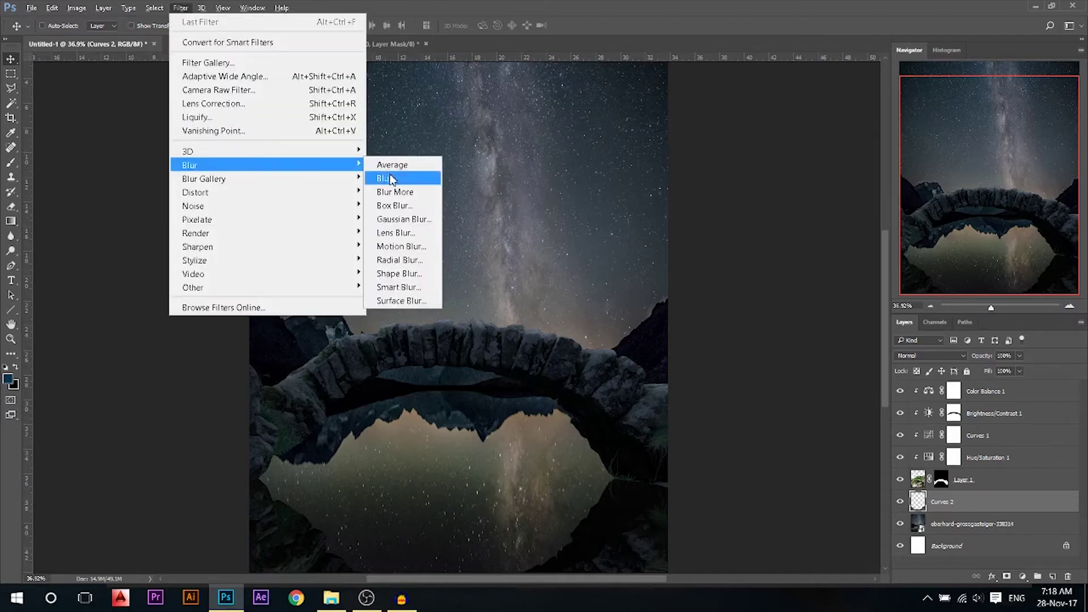
click(401, 246)
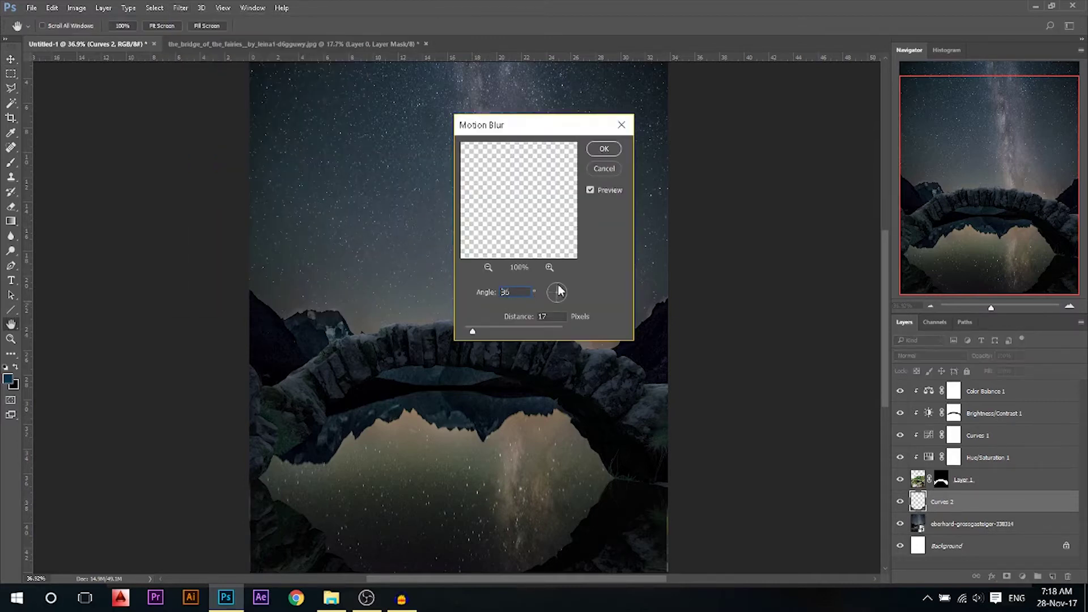
drag(473, 333, 468, 334)
click(604, 149)
scroll(553, 371, down, 2)
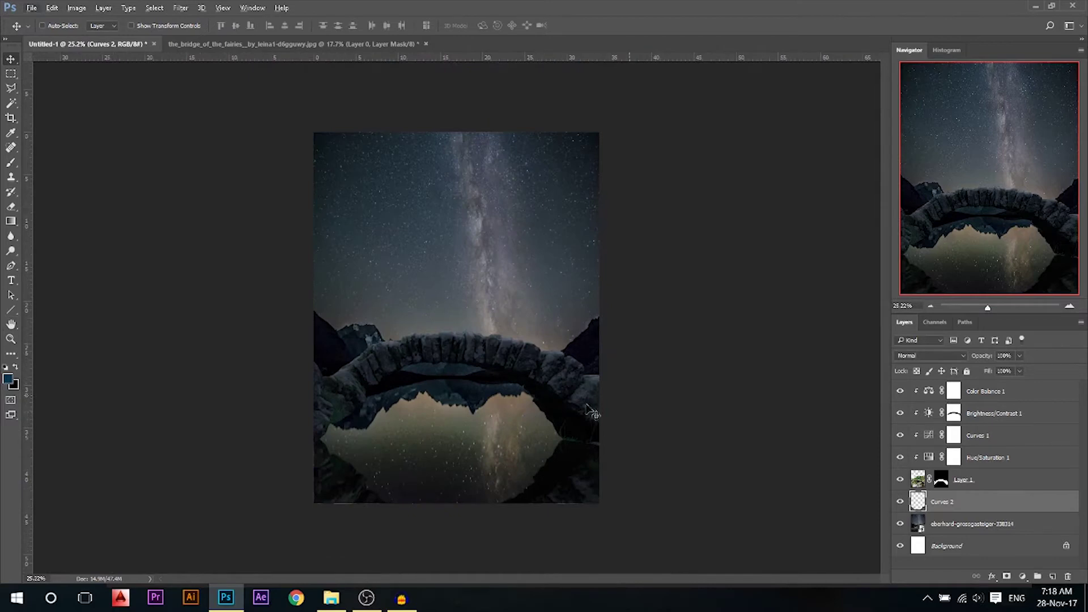
scroll(436, 352, up, 2)
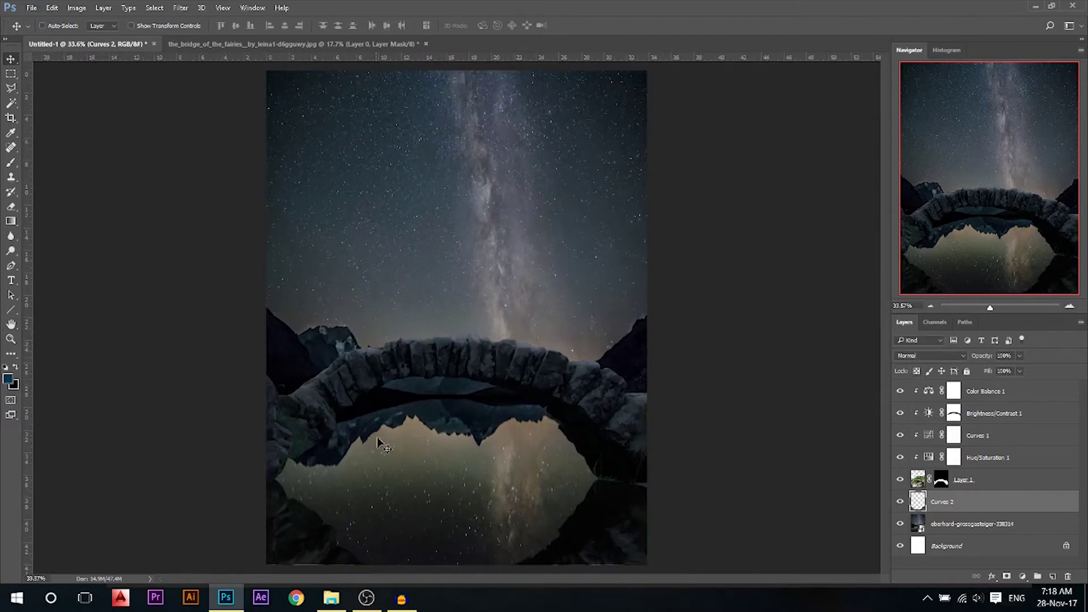
Open the stock photo wandering_by_iardacil_stock.jpg as a separate document
click(330, 598)
drag(655, 156, 457, 59)
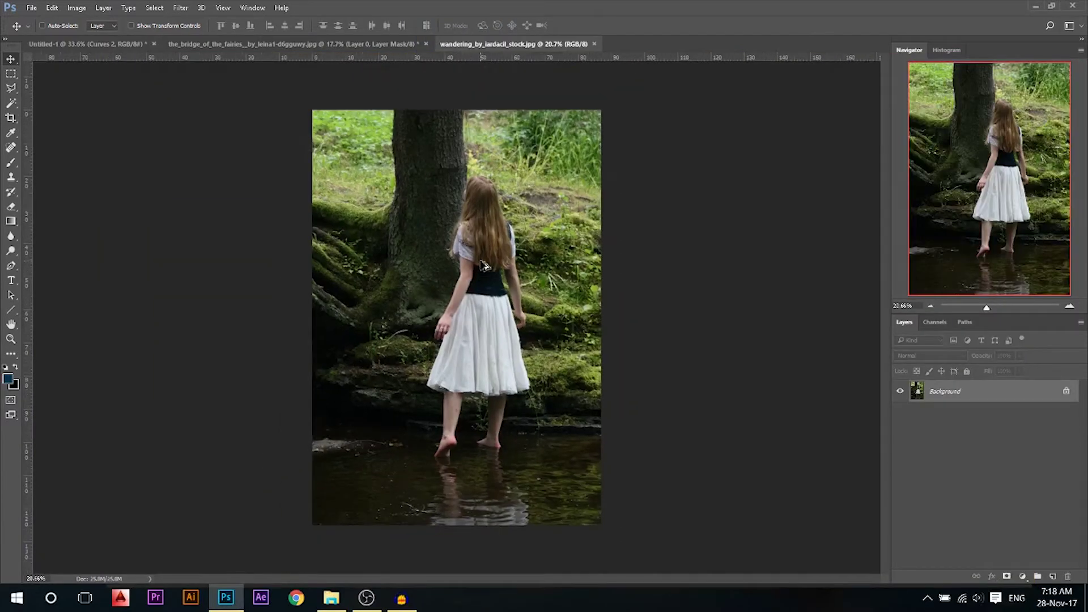
scroll(476, 343, up, 1)
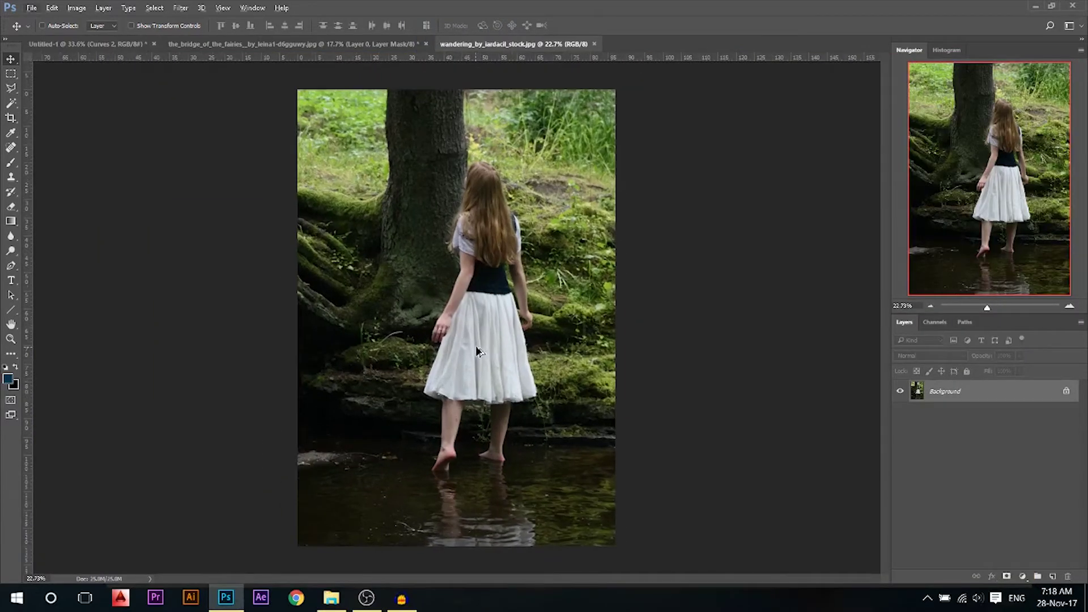
Start a Pen tool path along the waterline of the woman's raised left foot and up under its heel
click(10, 265)
scroll(445, 510, up, 10)
scroll(445, 510, up, 5)
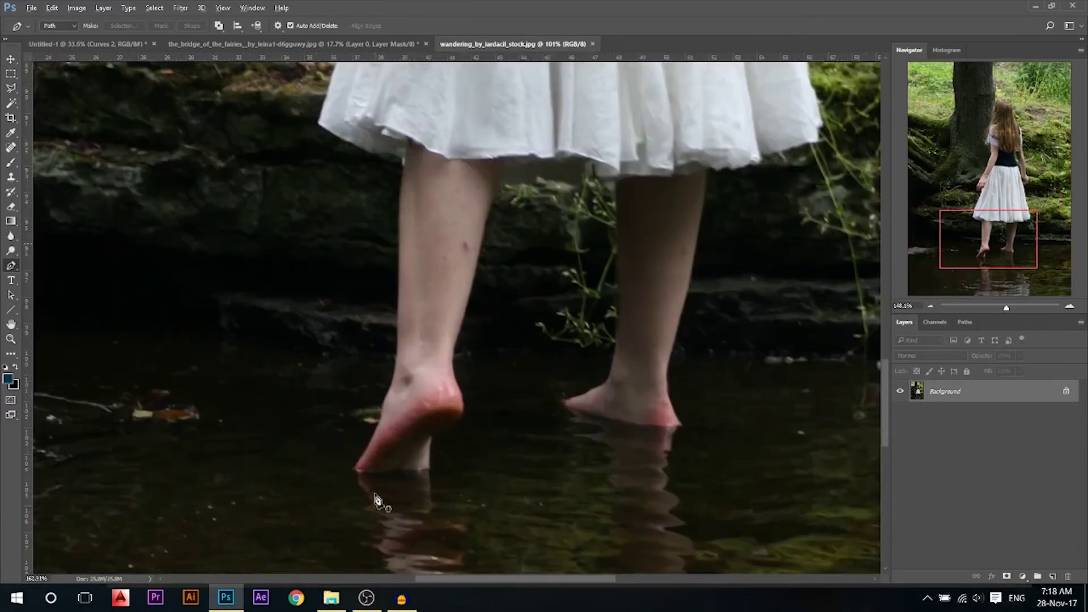
click(342, 455)
click(353, 458)
click(370, 459)
click(381, 457)
click(403, 456)
click(412, 455)
click(439, 455)
click(450, 457)
click(460, 454)
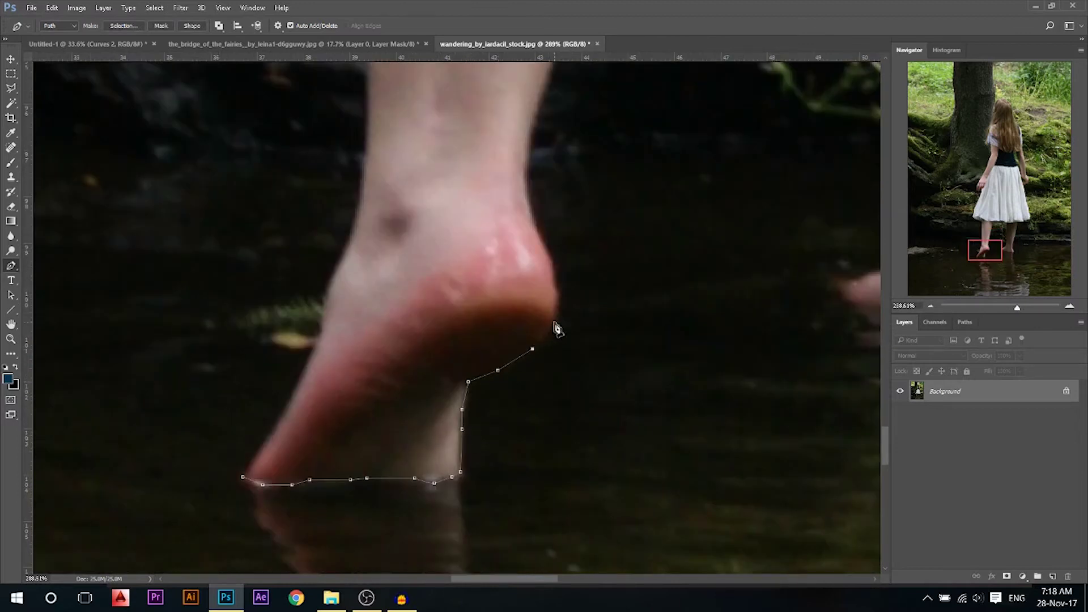
Continue the path around the left heel, up the inner edge of that leg and along the skirt hem between the legs
click(554, 323)
click(553, 269)
scroll(550, 255, up, 2)
click(526, 258)
click(539, 165)
scroll(536, 161, up, 5)
click(527, 148)
click(525, 152)
click(541, 113)
click(584, 123)
click(624, 119)
click(736, 117)
click(812, 146)
Trace the path down the inner edge of the right leg, around the toes and along the sole
scroll(812, 146, down, 3)
scroll(658, 121, up, 2)
click(627, 152)
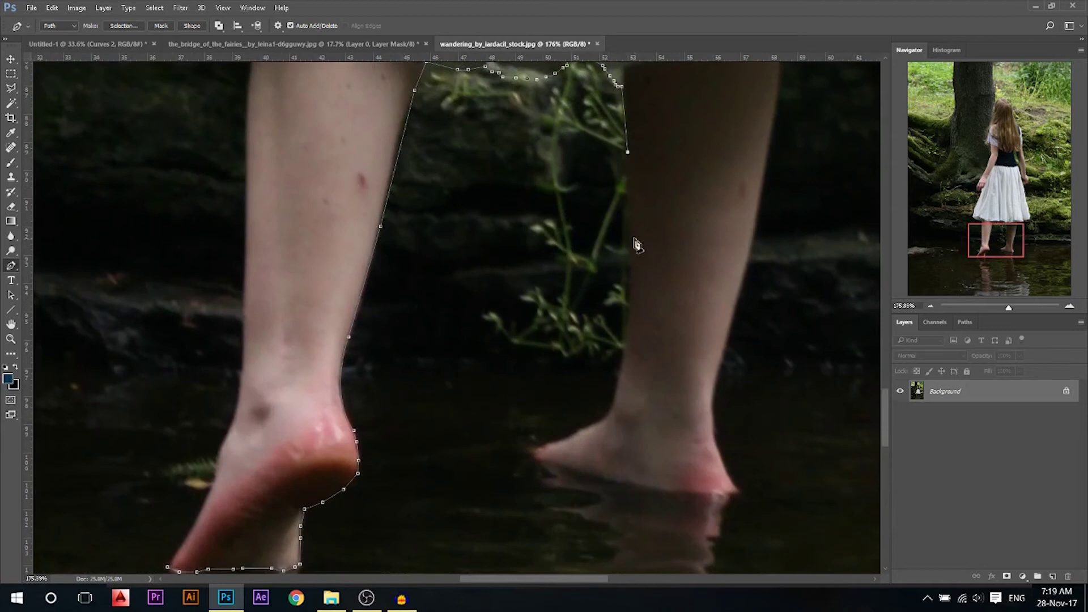
click(635, 251)
click(633, 322)
scroll(644, 332, up, 3)
click(614, 400)
click(602, 445)
click(587, 462)
click(562, 472)
click(547, 480)
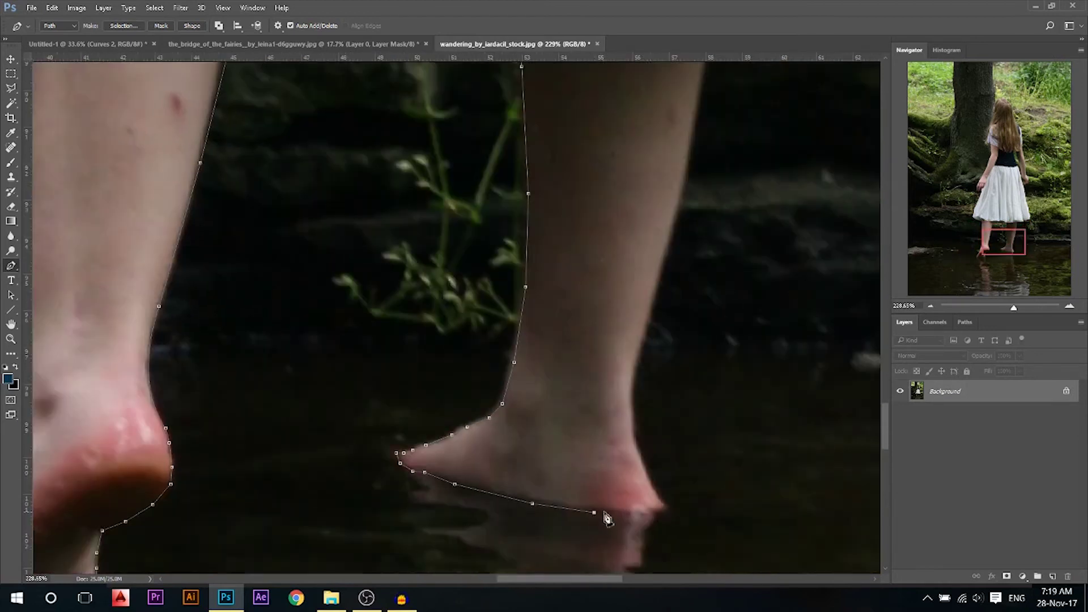
Trace the right foot's waterline and heel, then the outer edge of the right leg up to the skirt
click(612, 512)
click(648, 513)
click(662, 511)
click(664, 507)
click(660, 497)
click(633, 391)
scroll(633, 391, down, 1)
click(654, 317)
scroll(657, 314, up, 2)
click(673, 295)
click(691, 253)
click(700, 193)
Continue the path along the skirt's hem from the right leg to the skirt's lower right corner
click(704, 132)
click(742, 131)
click(760, 128)
click(794, 128)
click(821, 118)
scroll(844, 118, down, 3)
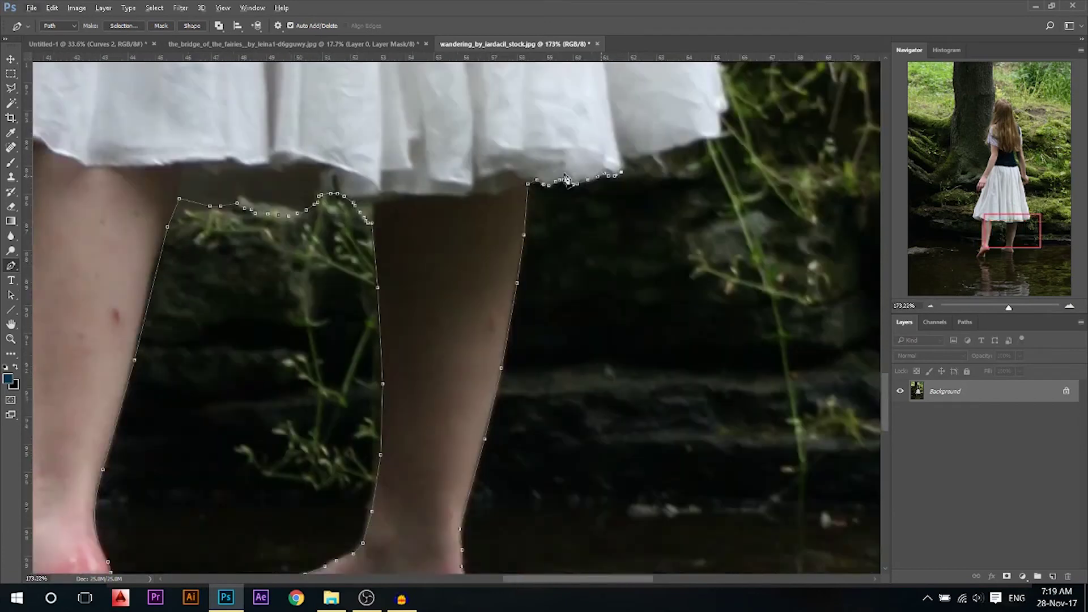
scroll(637, 156, up, 3)
click(621, 168)
click(716, 140)
click(745, 101)
Trace the path up the right edge of the skirt from the hem toward the hand
scroll(753, 257, down, 1)
scroll(753, 257, up, 3)
click(735, 197)
click(715, 148)
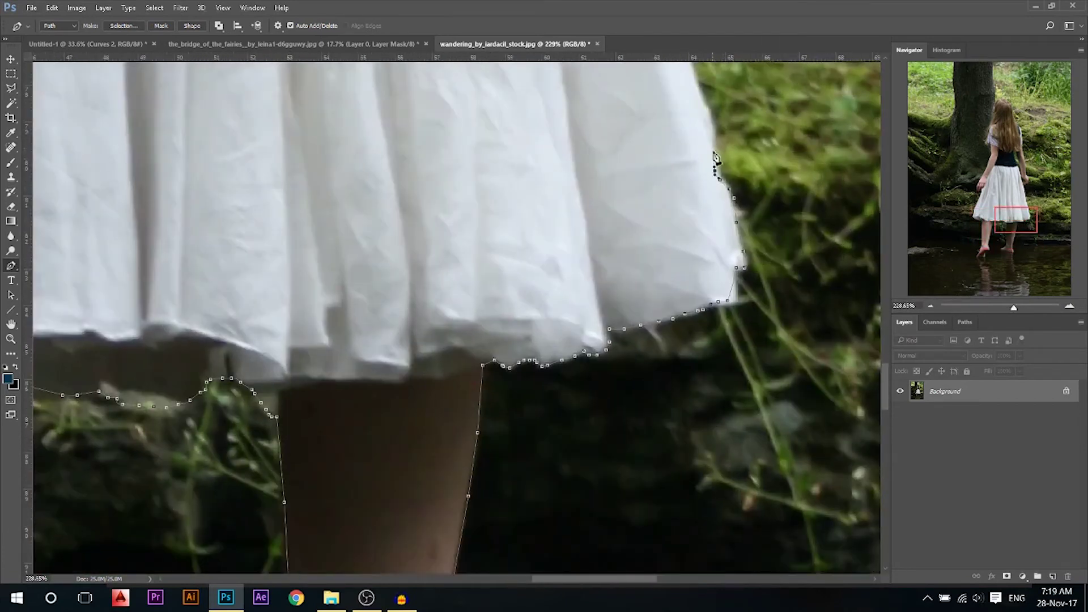
click(710, 114)
scroll(709, 113, down, 4)
scroll(692, 158, up, 2)
click(684, 214)
click(684, 204)
click(675, 184)
click(672, 138)
click(671, 120)
click(665, 95)
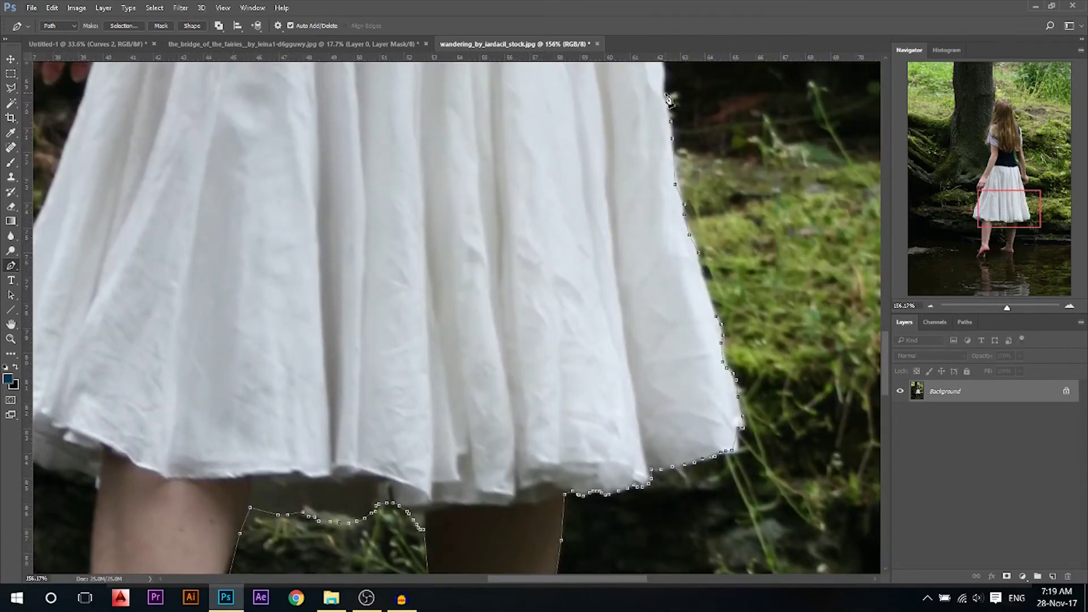
Extend the path up the rest of the skirt's right edge and around the right hand
drag(664, 85, 648, 413)
click(648, 402)
click(651, 322)
scroll(667, 313, up, 5)
click(688, 305)
click(705, 265)
click(717, 194)
click(670, 118)
click(665, 106)
Trace the outer edge of the right arm from the wrist up past the elbow
drag(661, 82, 655, 502)
click(654, 464)
click(646, 325)
click(638, 249)
scroll(629, 238, up, 5)
click(616, 204)
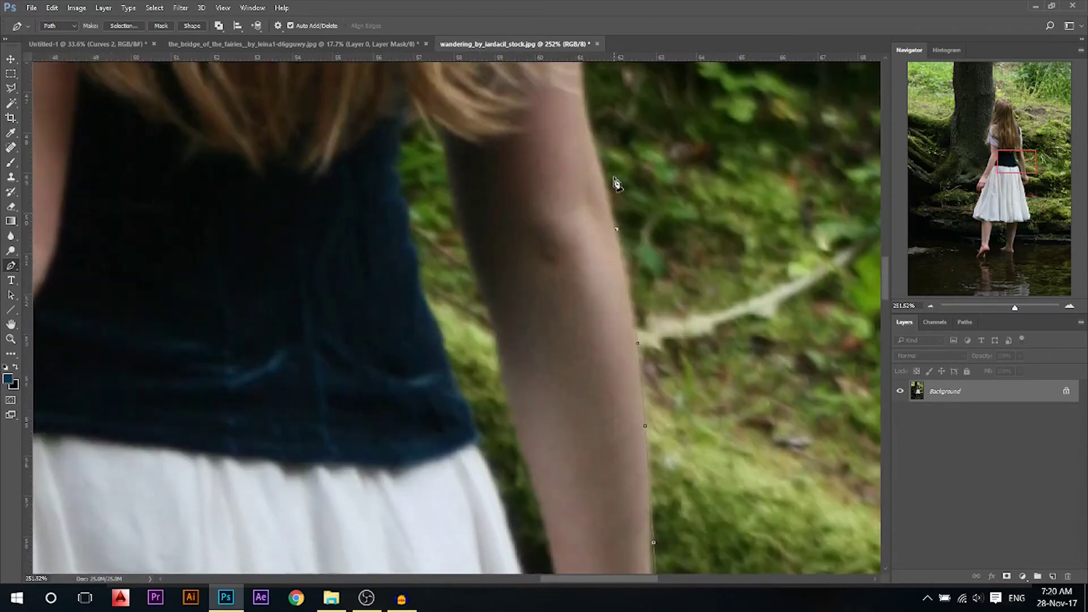
click(591, 142)
click(583, 105)
click(582, 118)
Continue the path over the right upper arm and shoulder and up the right side of the hair
drag(588, 93, 589, 359)
click(574, 281)
click(566, 177)
scroll(566, 177, up, 2)
click(545, 173)
drag(516, 198, 663, 405)
click(629, 304)
drag(555, 146, 612, 340)
click(612, 340)
click(576, 234)
click(556, 130)
scroll(556, 131, up, 2)
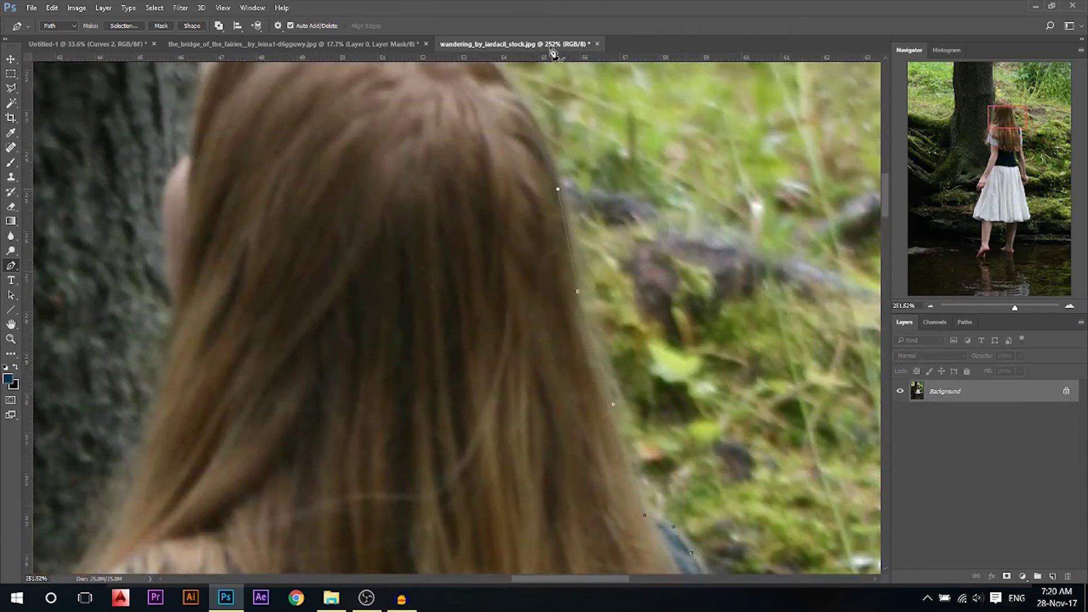
Trace a curved path segment over the top of the head and down to the left side of the face
drag(551, 66, 602, 244)
drag(538, 235, 344, 164)
alt+click(538, 236)
click(469, 175)
alt+click(388, 155)
click(344, 164)
click(239, 322)
Outline the visible part of the face and the left edge of the hair down to the shoulder
click(222, 350)
drag(210, 377, 208, 399)
click(213, 421)
click(213, 450)
click(217, 467)
click(224, 485)
drag(306, 381, 512, 68)
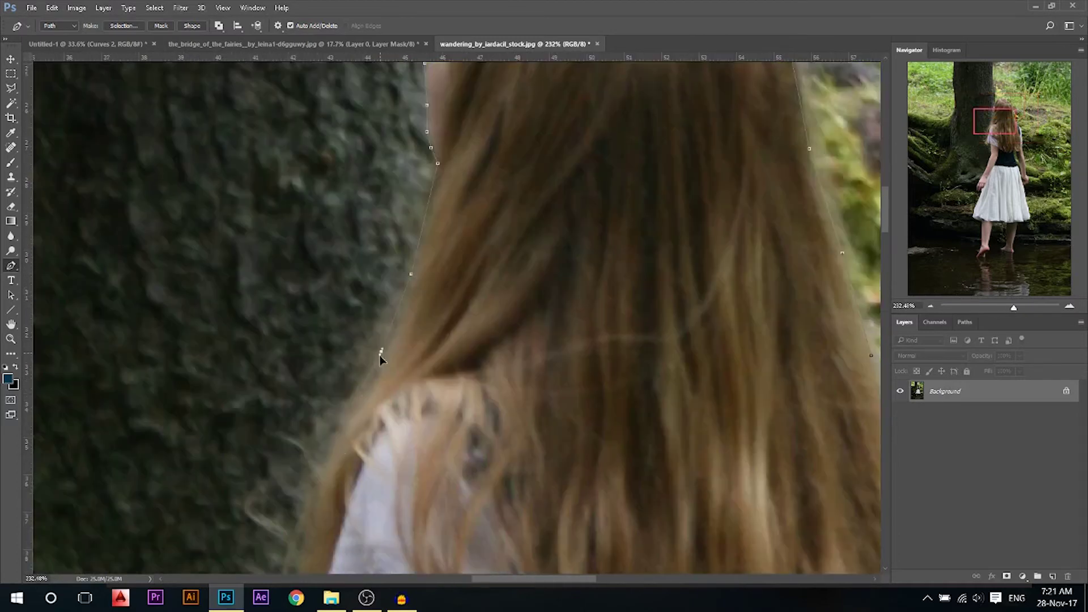
click(355, 398)
click(320, 465)
Trace the path around the loose hair strands beside the left sleeve
scroll(321, 464, down, 3)
drag(320, 464, 413, 255)
scroll(403, 364, up, 2)
click(399, 340)
click(393, 387)
click(383, 425)
click(381, 522)
click(392, 518)
click(402, 518)
click(402, 522)
click(394, 530)
click(388, 537)
click(383, 544)
click(402, 547)
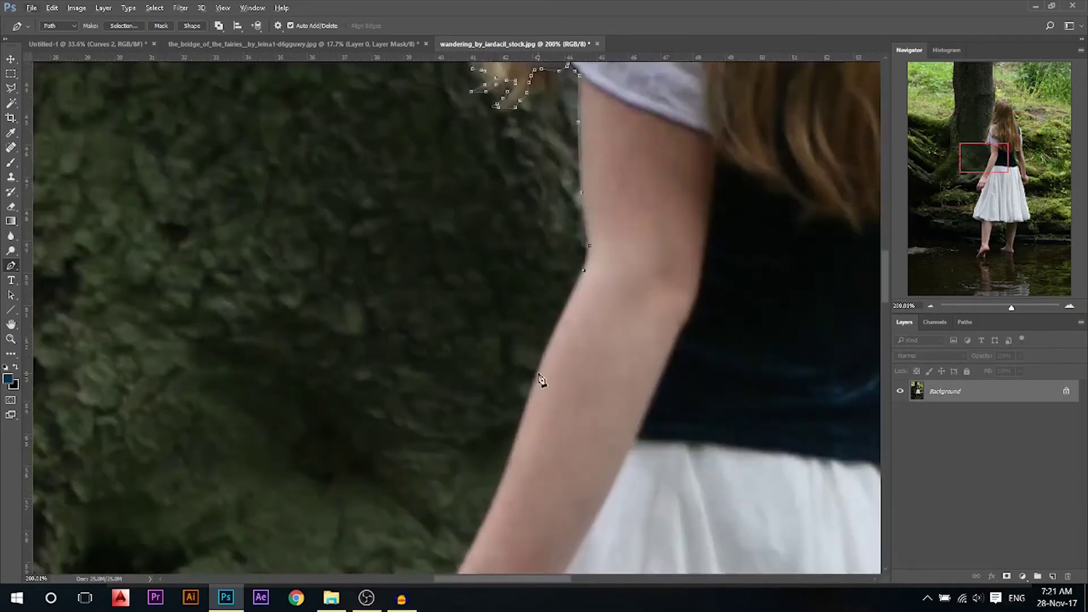
Continue the path down the outer edge of the left forearm to the wrist
click(538, 373)
click(515, 461)
drag(515, 462, 589, 371)
click(539, 493)
scroll(558, 440, up, 3)
click(558, 440)
click(534, 485)
scroll(554, 450, down, 3)
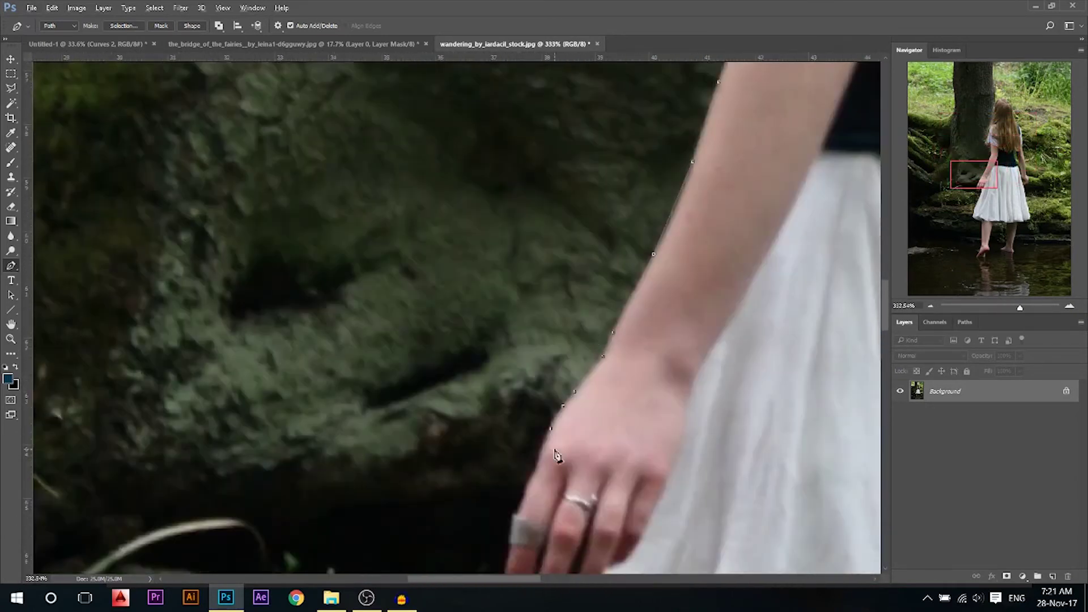
Trace the path along the back of the left hand and the outer finger past its ring
scroll(554, 450, up, 3)
click(529, 461)
drag(524, 492, 604, 278)
scroll(604, 277, up, 2)
click(559, 414)
click(542, 473)
click(528, 533)
drag(527, 532, 508, 207)
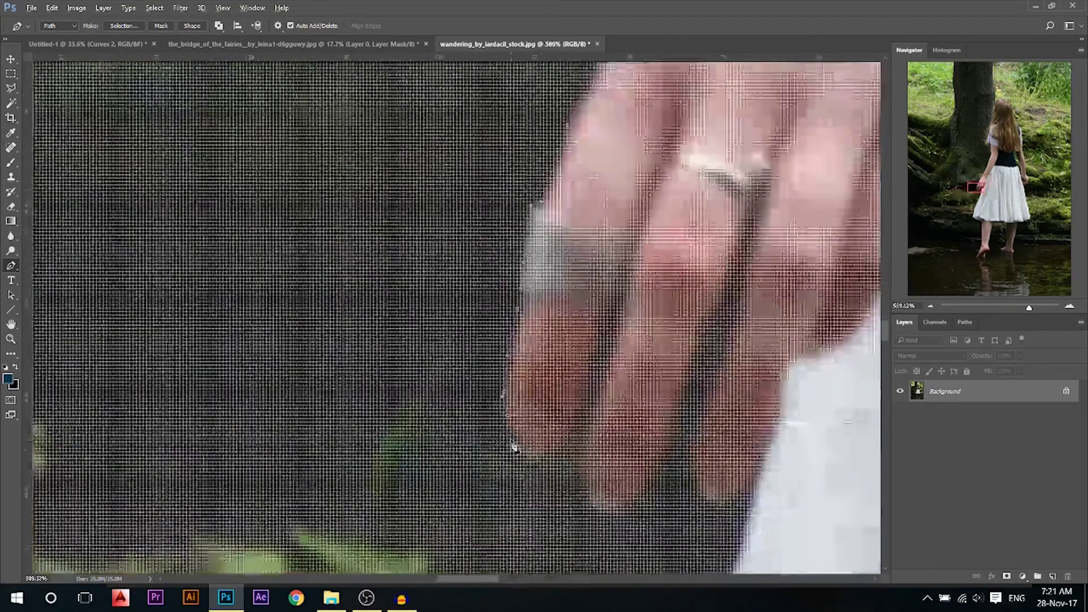
Outline the fingertips of the left hand and the gaps between the fingers
click(512, 443)
click(526, 459)
scroll(535, 462, down, 2)
click(542, 458)
click(554, 453)
click(568, 442)
click(571, 464)
click(581, 491)
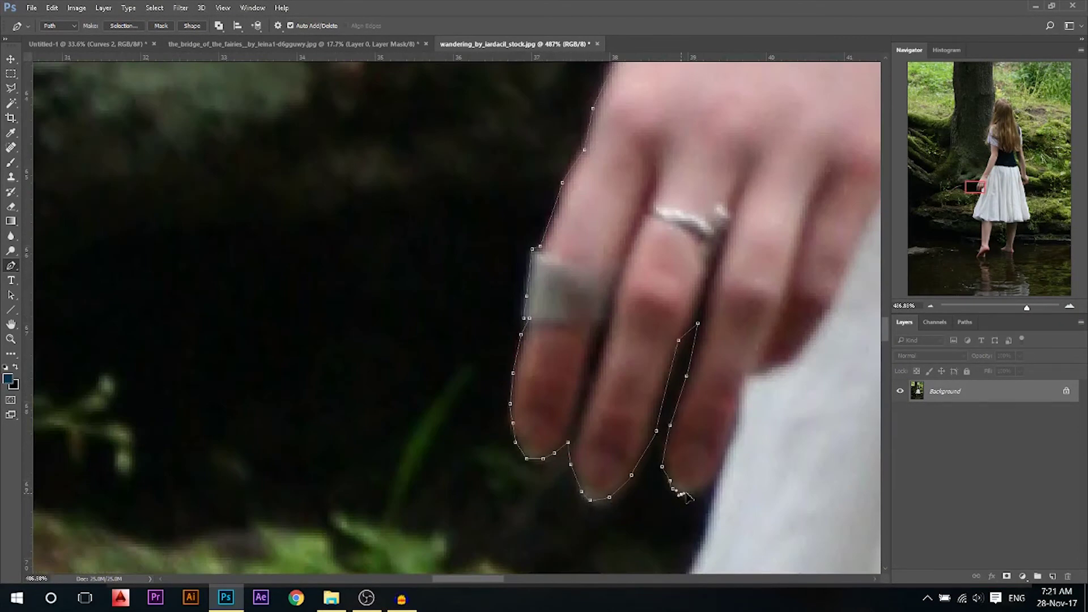
click(713, 483)
Trace the path down the left edge of the white skirt to the corner of the hem
scroll(712, 483, down, 3)
drag(602, 539, 648, 272)
scroll(648, 272, down, 4)
click(645, 328)
click(601, 462)
click(588, 497)
click(589, 503)
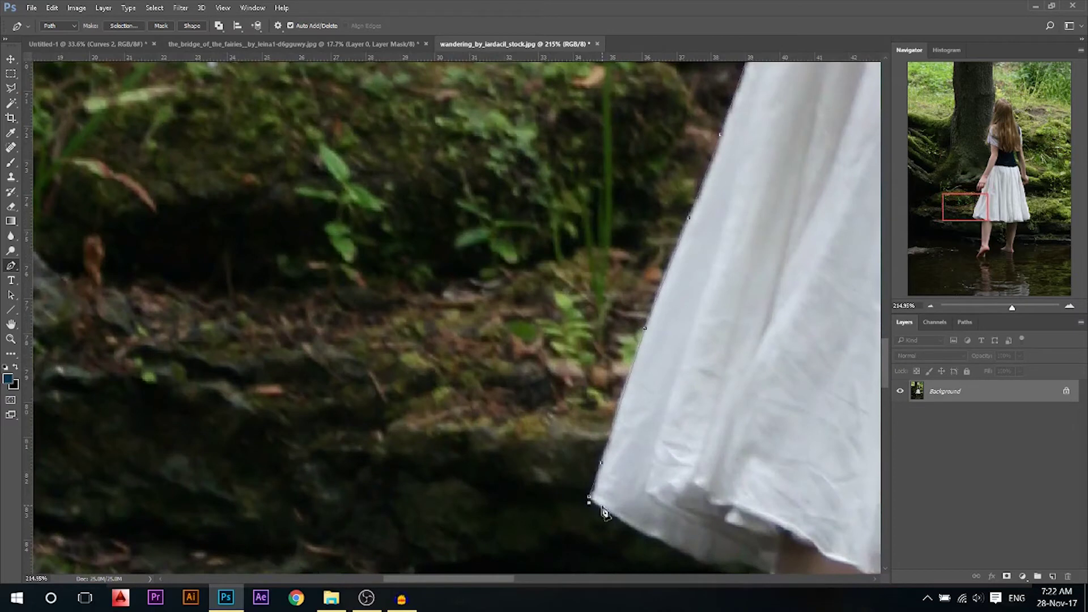
Follow the skirt hem with the path to the top of the left leg
click(701, 559)
drag(722, 564, 569, 468)
click(751, 565)
scroll(570, 468, down, 4)
scroll(582, 487, up, 5)
click(590, 504)
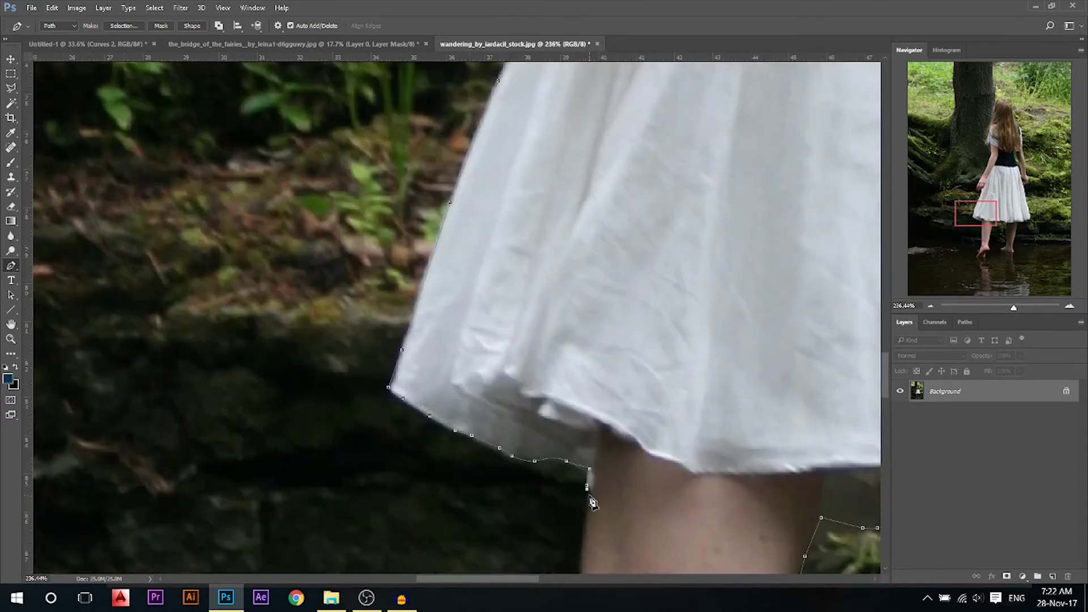
Trace the path down the outer edge of the left leg along the calf
drag(582, 569, 583, 339)
click(585, 316)
click(582, 523)
drag(582, 523, 586, 69)
click(581, 236)
click(575, 330)
Continue the path around the left ankle and foot
click(546, 438)
click(536, 460)
click(534, 482)
drag(604, 374, 710, 100)
click(637, 226)
click(623, 258)
click(604, 299)
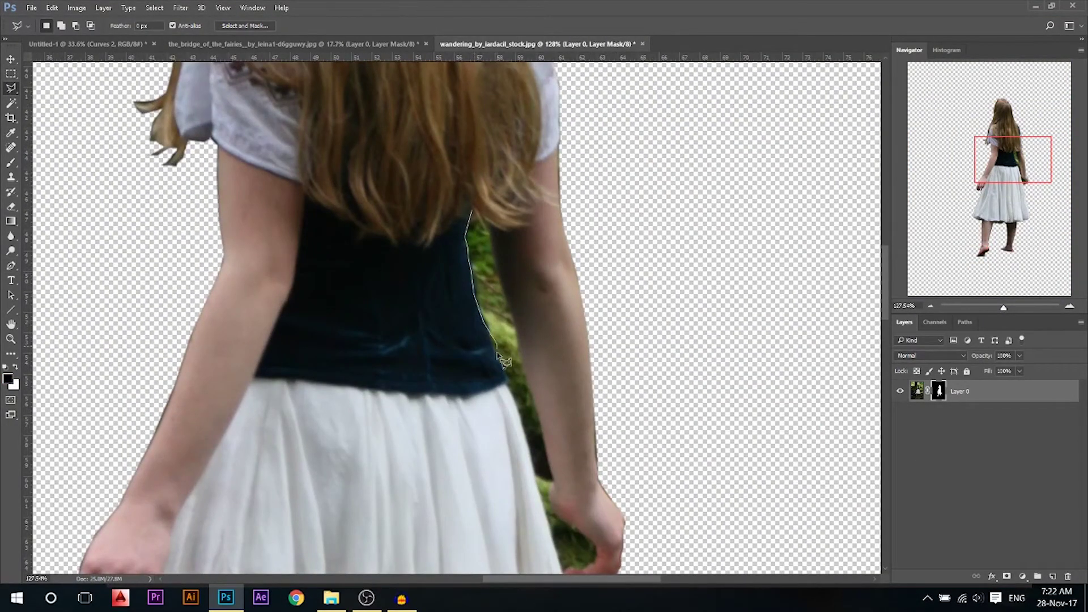
Select the leftover green gap between the torso and the right arm with the Polygonal Lasso and paint it out on the layer mask
click(522, 416)
click(536, 476)
scroll(539, 505, down, 1)
click(564, 548)
click(584, 547)
click(597, 531)
click(558, 500)
click(547, 476)
click(552, 459)
click(528, 363)
click(513, 291)
click(496, 238)
double_click(490, 207)
click(11, 162)
drag(481, 216, 419, 142)
key(ctrl+0)
Refine the woman's mask in Select and Mask by shifting its edge slightly inward
key(ctrl+alt+r)
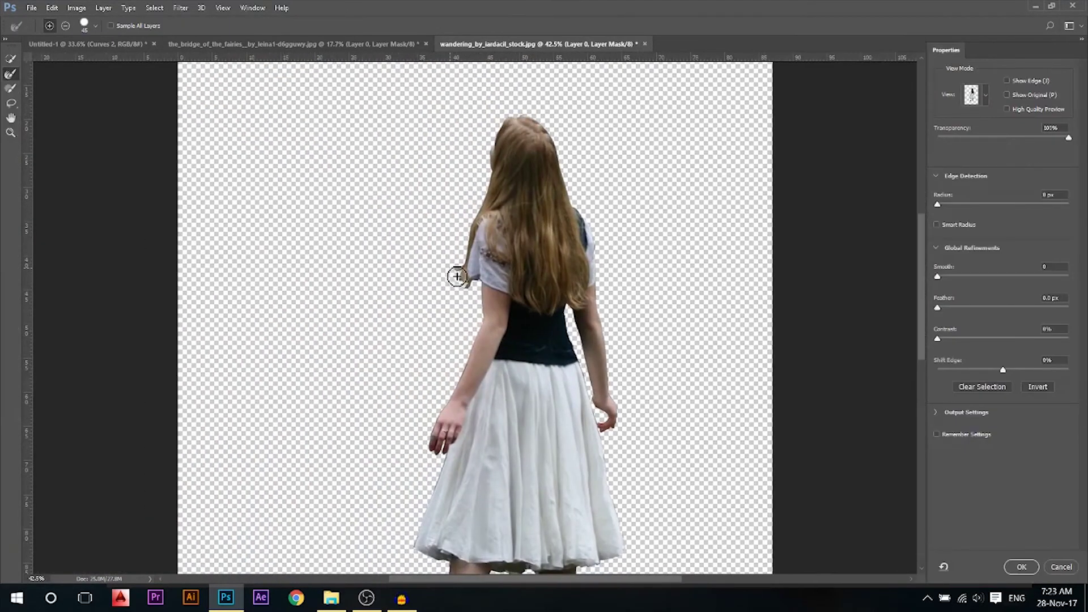
click(993, 370)
key(Return)
Bring the masked woman into the Untitled-1 composite and place her layer above the bridge's adjustment layers
key(v)
scroll(612, 334, down, 5)
drag(566, 319, 454, 306)
drag(983, 502, 983, 390)
Scale the woman down to about 23% and place her above the middle of the bridge
key(ctrl+t)
drag(590, 531, 485, 324)
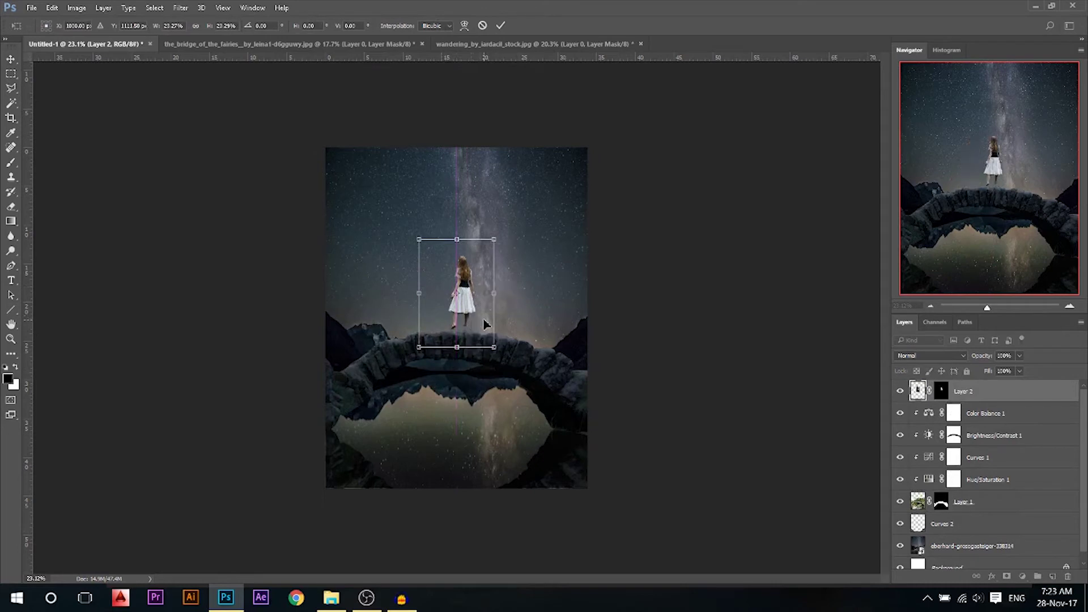
key(Return)
Shrink the woman a little more and move her to the right of the Milky Way band
key(ctrl+t)
mouse_move(418, 238)
mouse_down()
mouse_move(428, 216)
mouse_move(426, 244)
mouse_up()
key(Return)
drag(468, 306, 503, 306)
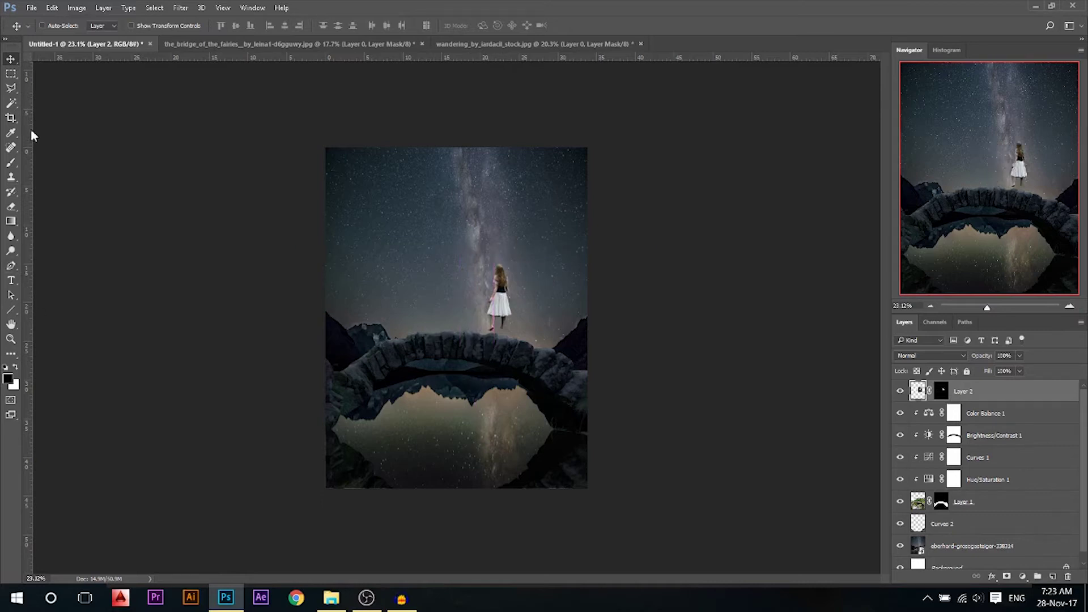
Place a vertical guide at the horizontal centre of the composite
key(ctrl+r)
key(ctrl+r)
drag(28, 137, 459, 108)
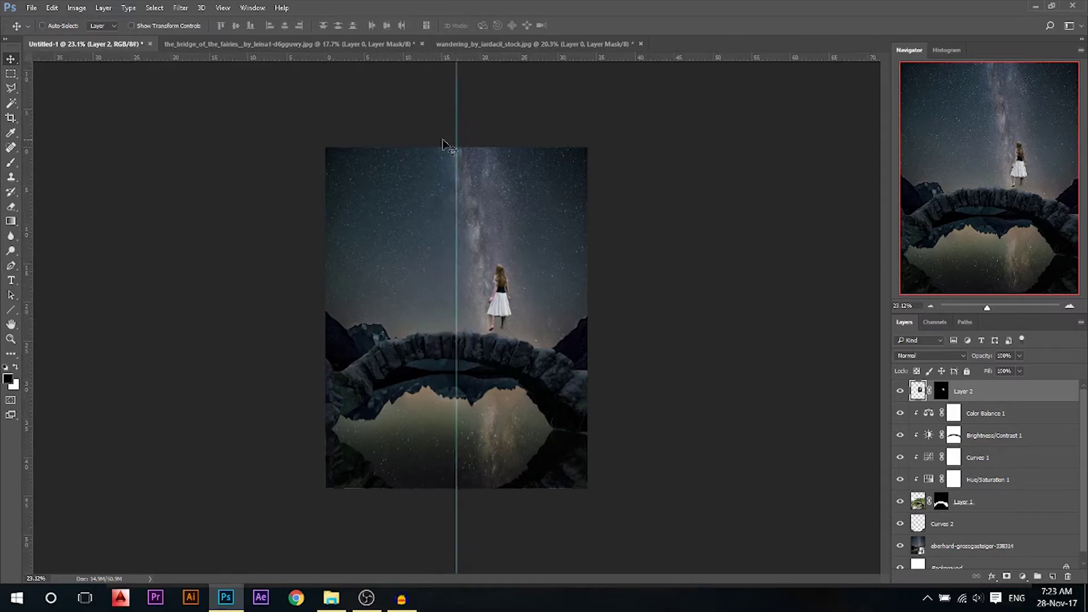
Move the woman left onto the centre guide and lower her feet onto the bridge
mouse_move(488, 287)
mouse_down()
mouse_move(460, 289)
mouse_move(475, 300)
mouse_up()
key(shift+Left)
key(shift+Down)
key(shift+Left)
key(shift+Left)
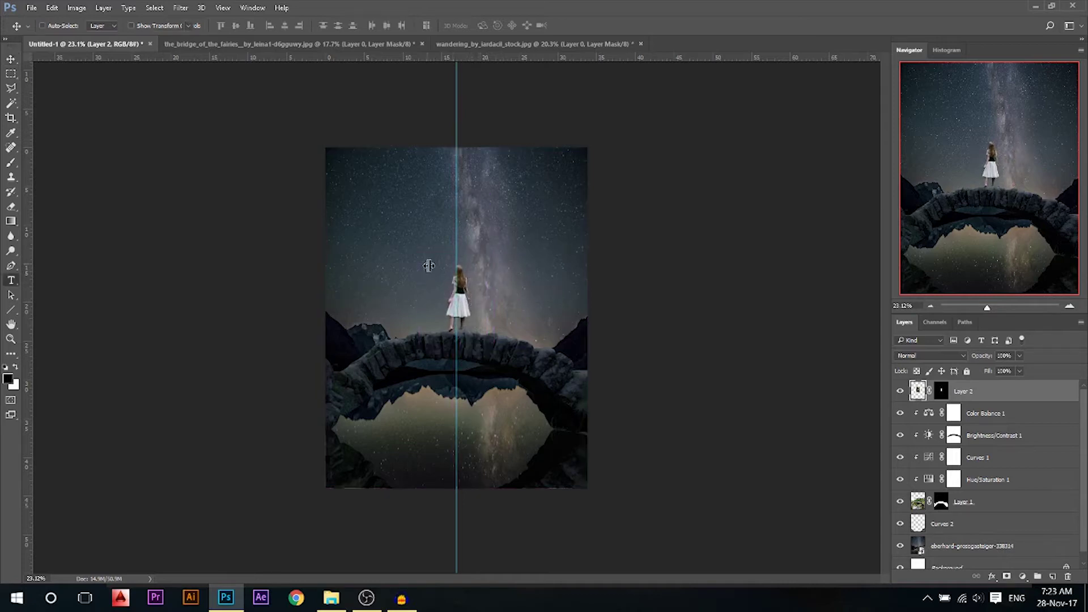
Scale the woman down further so she stands smaller on top of the bridge
key(t)
key(ctrl+t)
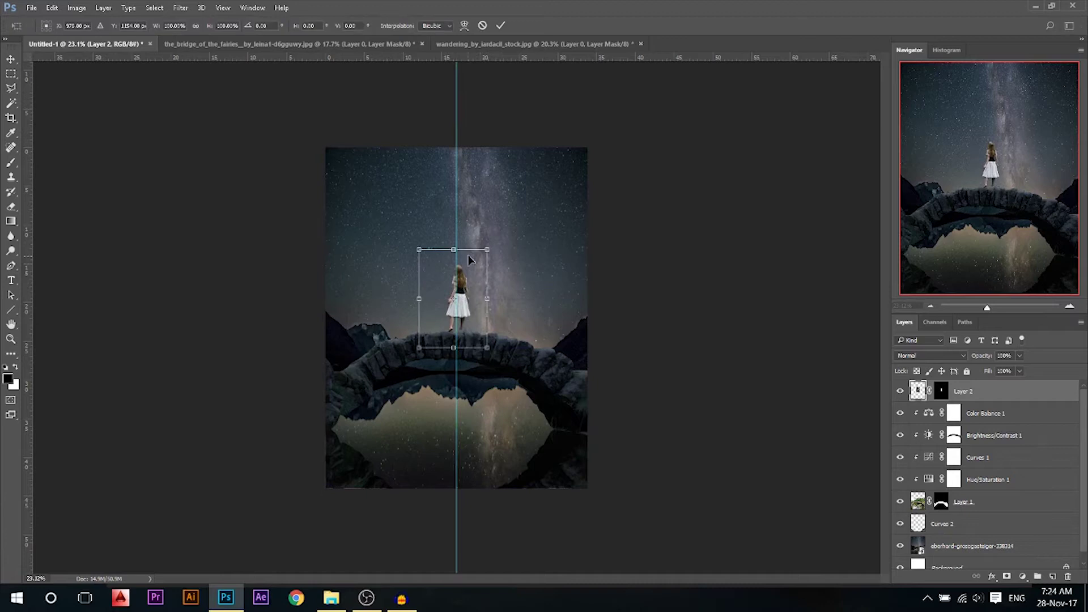
drag(419, 250, 483, 270)
key(Return)
scroll(453, 269, up, 4)
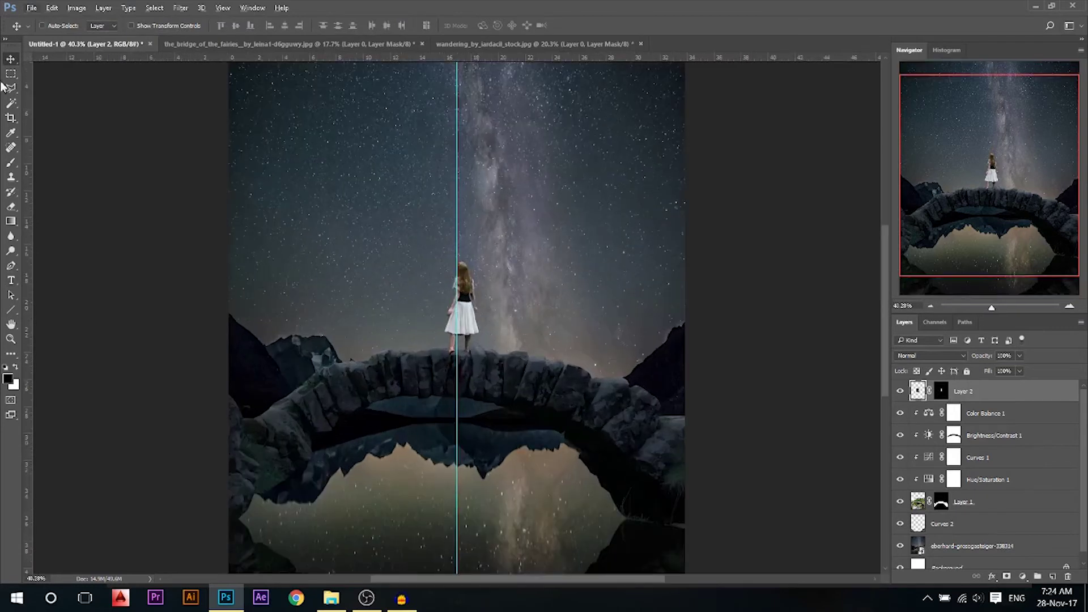
Flip the woman horizontally
key(ctrl+t)
right_click(476, 319)
click(549, 502)
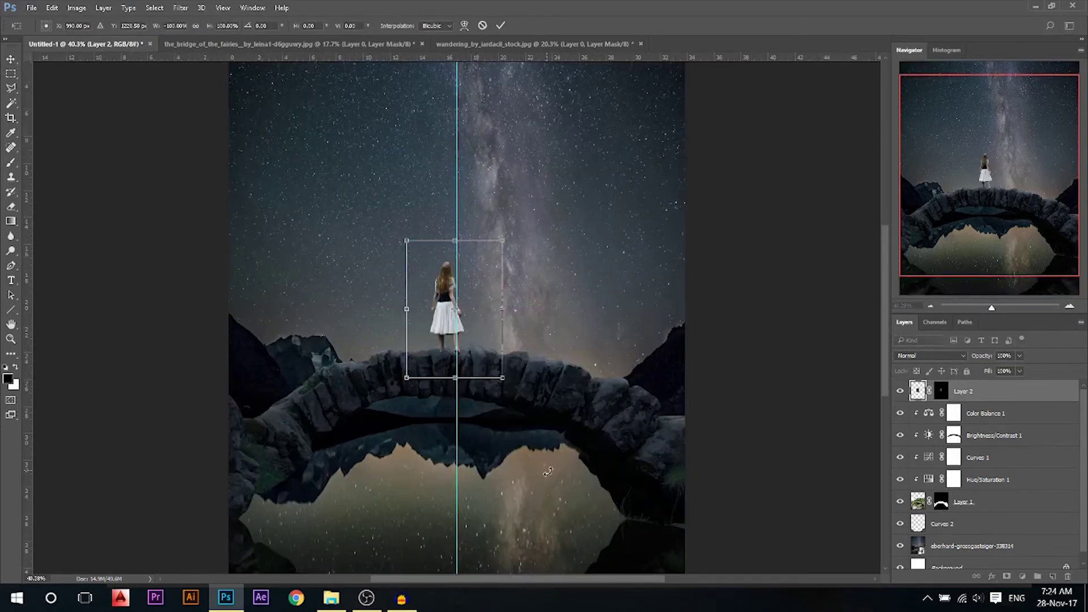
key(Return)
Nudge the flipped woman up and to the right toward the centre guide
key(Up)
key(Up)
key(Up)
key(Right)
key(Right)
key(Right)
key(Right)
key(Right)
key(Up)
key(Up)
key(Up)
key(Right)
key(Right)
key(Right)
key(Right)
key(Right)
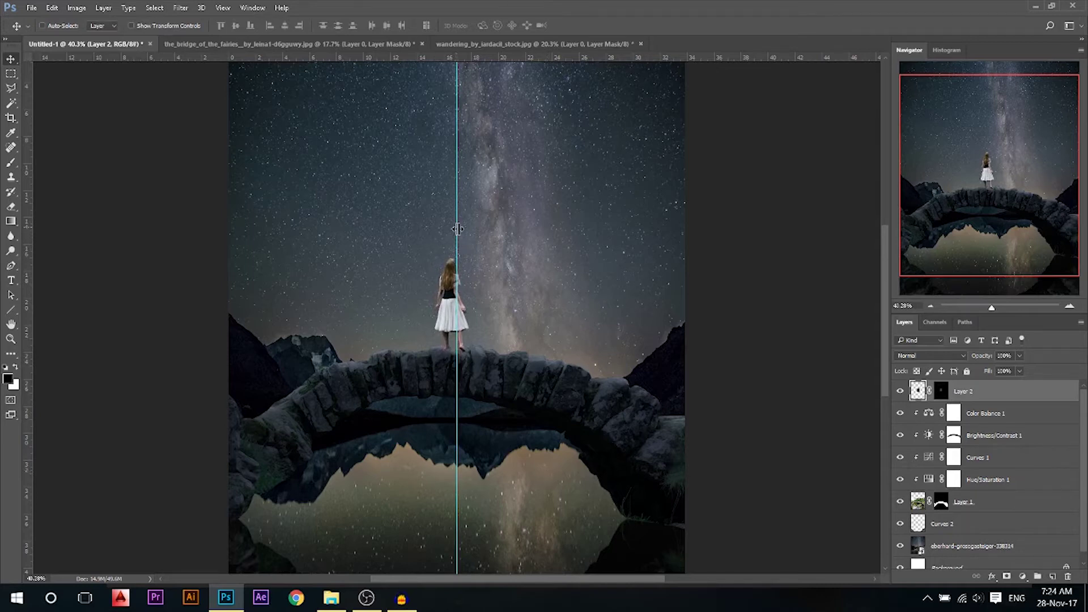
Remove the vertical guide and shift the woman slightly to the right on the bridge
drag(458, 228, 28, 218)
scroll(311, 308, down, 3)
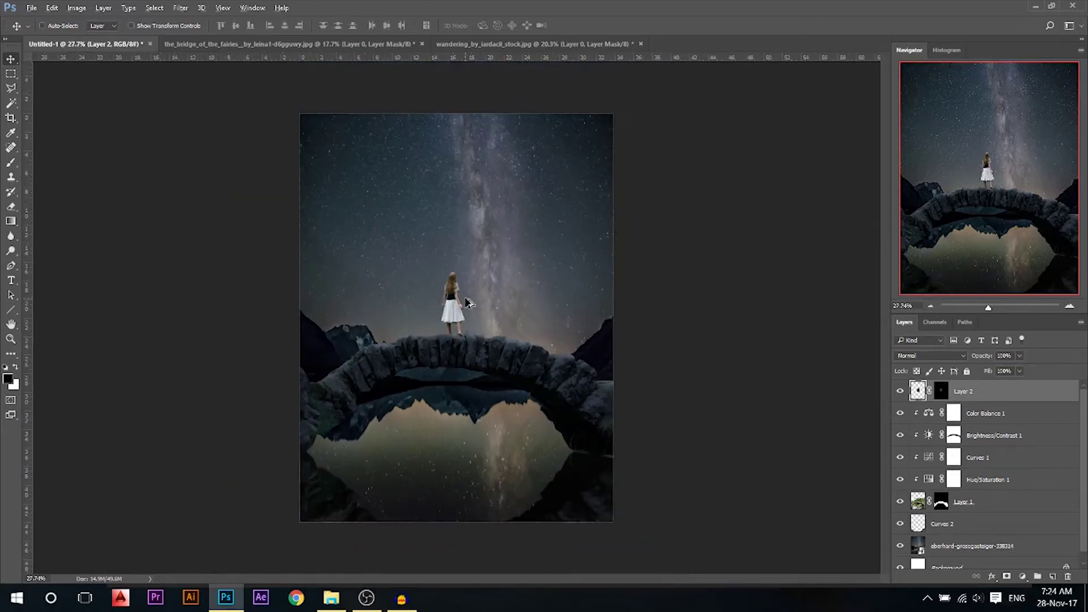
scroll(488, 318, up, 4)
drag(439, 306, 443, 307)
scroll(490, 324, down, 3)
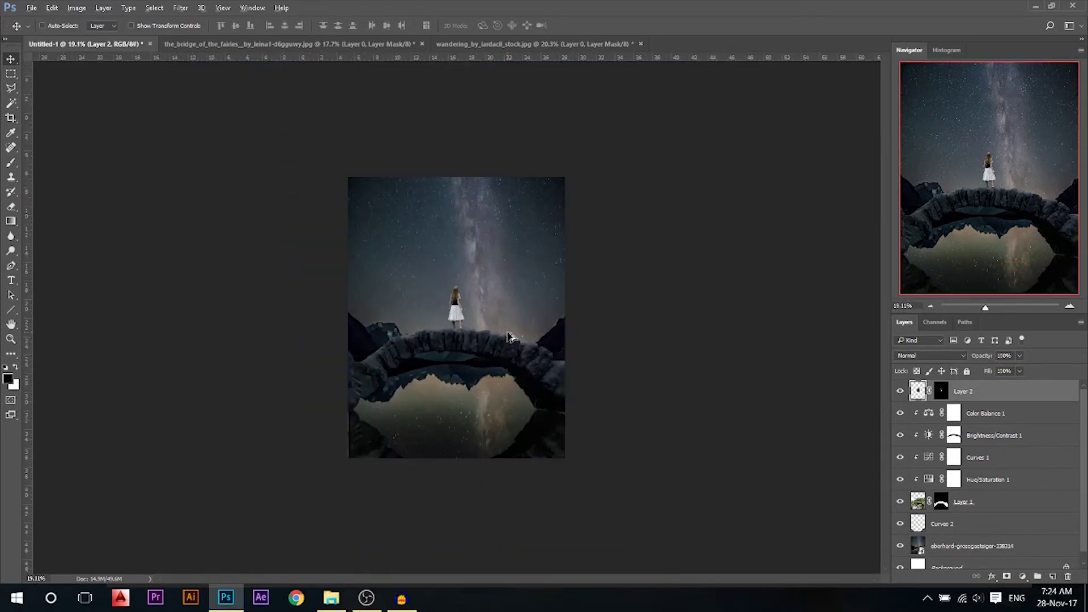
Add a Curves adjustment clipped to the woman and lower its white point to about half to darken her
scroll(459, 322, up, 3)
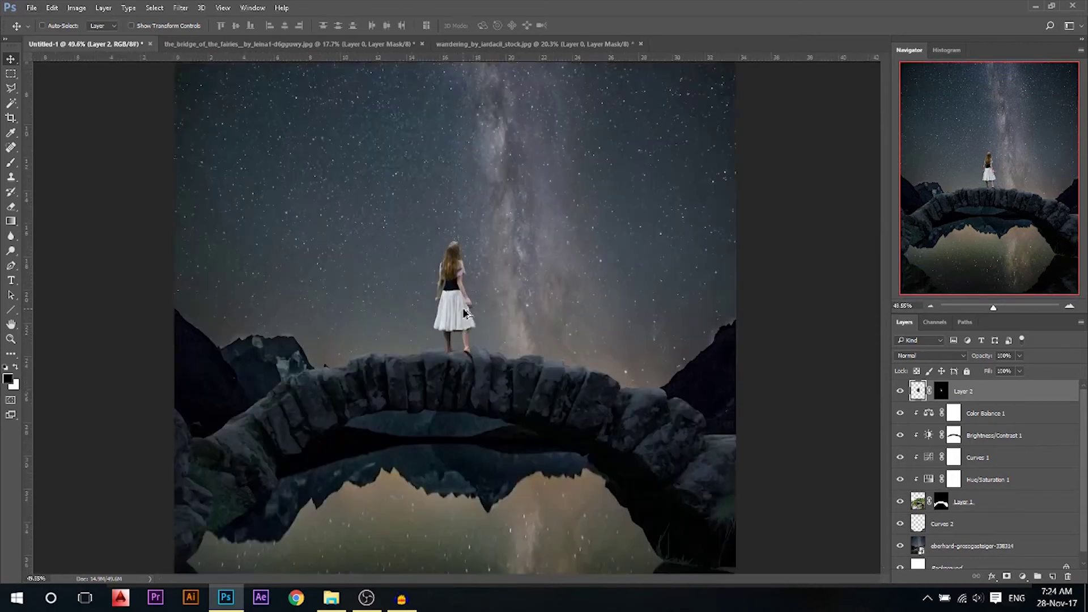
scroll(466, 325, down, 1)
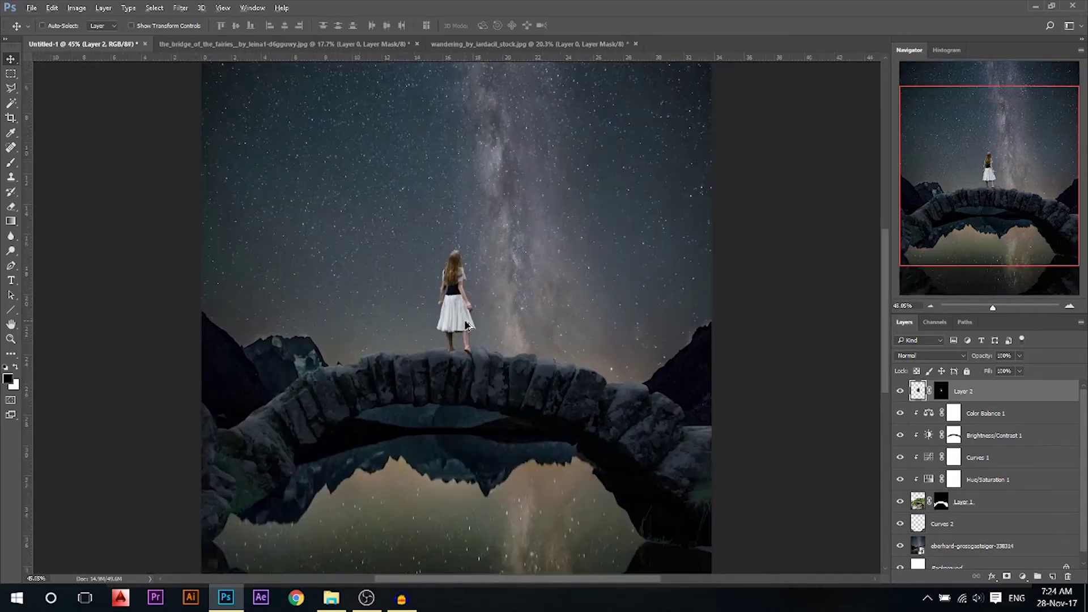
scroll(503, 275, down, 1)
click(1021, 578)
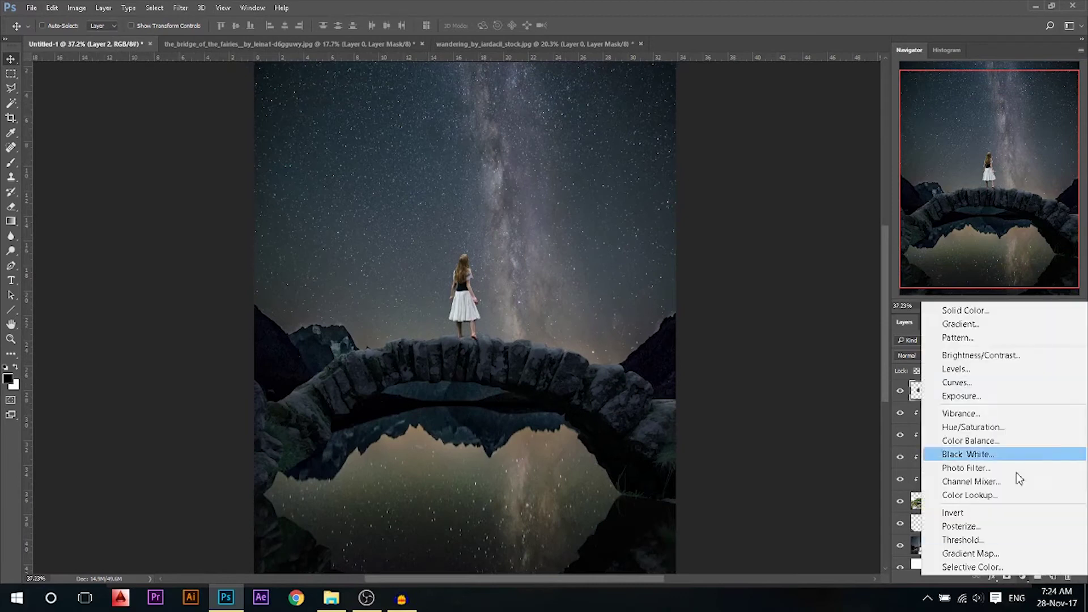
click(973, 383)
click(794, 303)
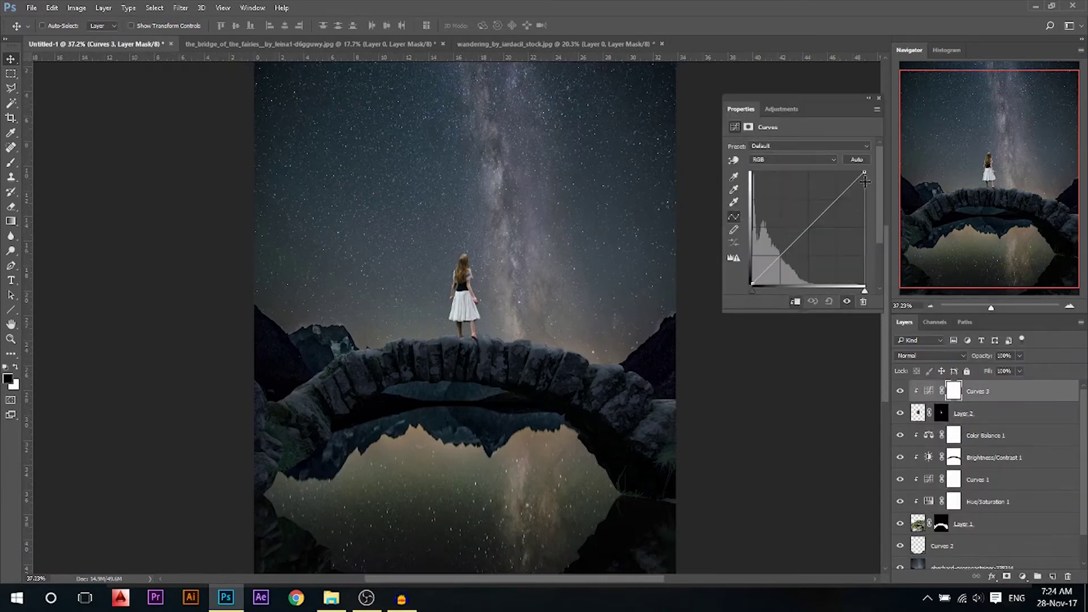
drag(867, 173, 873, 231)
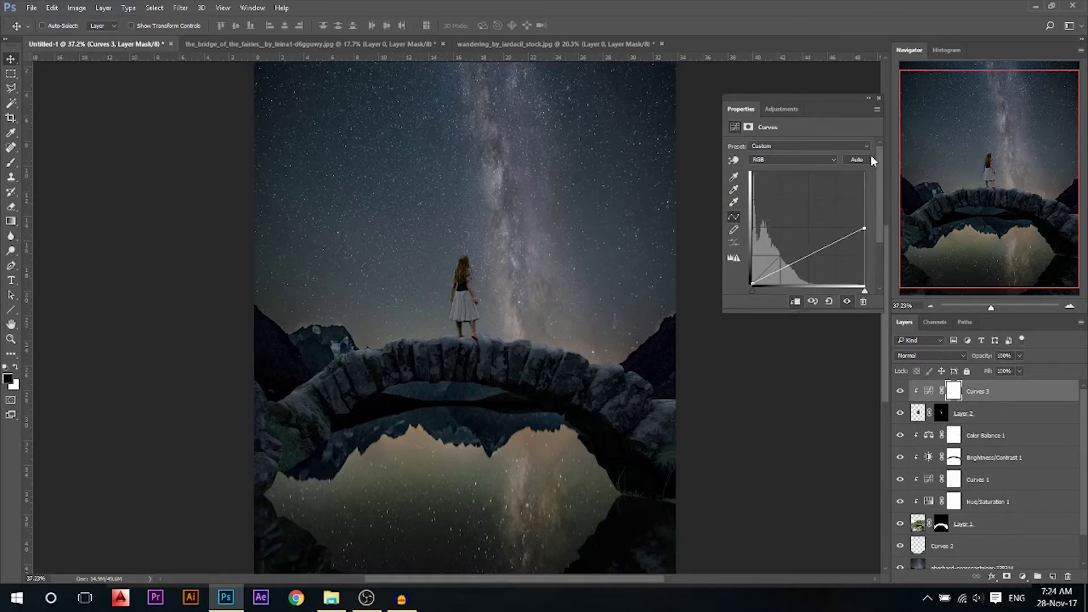
click(879, 98)
Paint on the Curves 3 mask with a soft black brush over the woman to lift part of the darkening
scroll(464, 355, down, 3)
scroll(468, 277, up, 9)
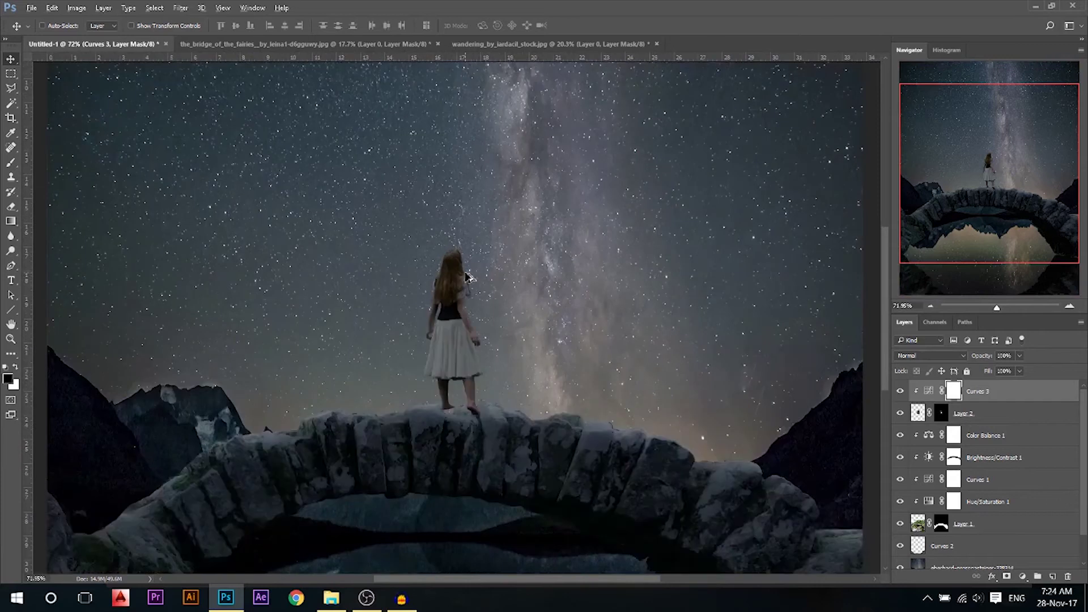
scroll(468, 277, up, 2)
key(b)
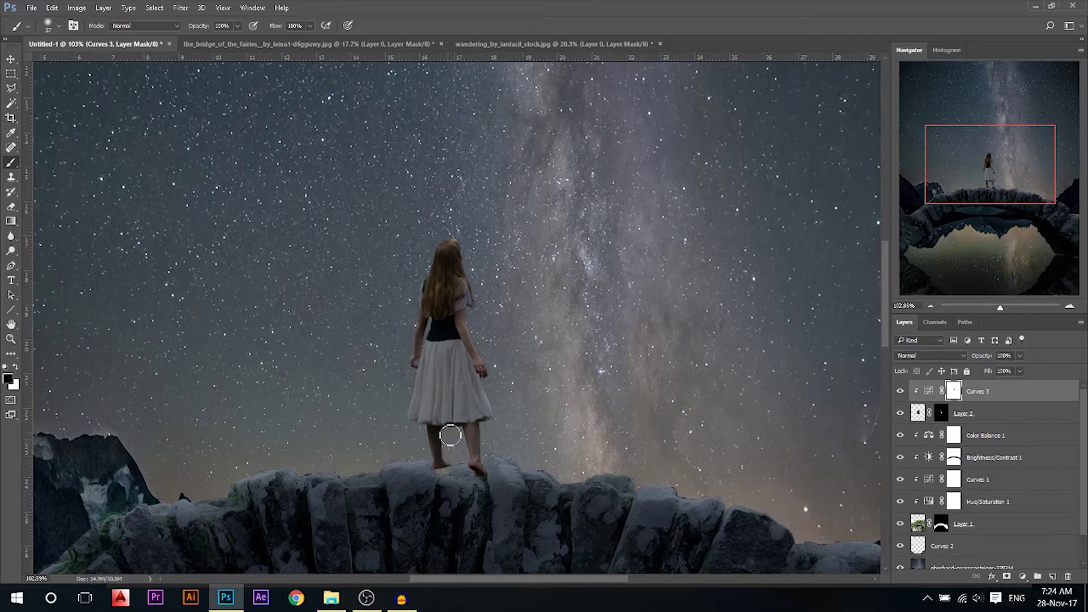
scroll(486, 381, down, 5)
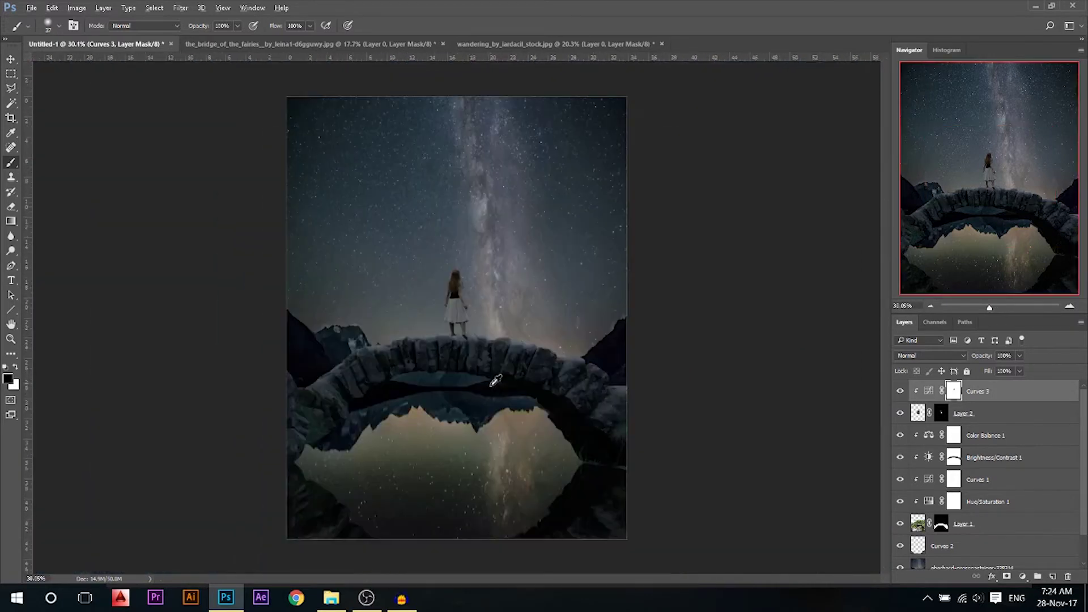
Add a Color Balance adjustment clipped to the woman and shift its midtones slightly toward blue
click(1022, 576)
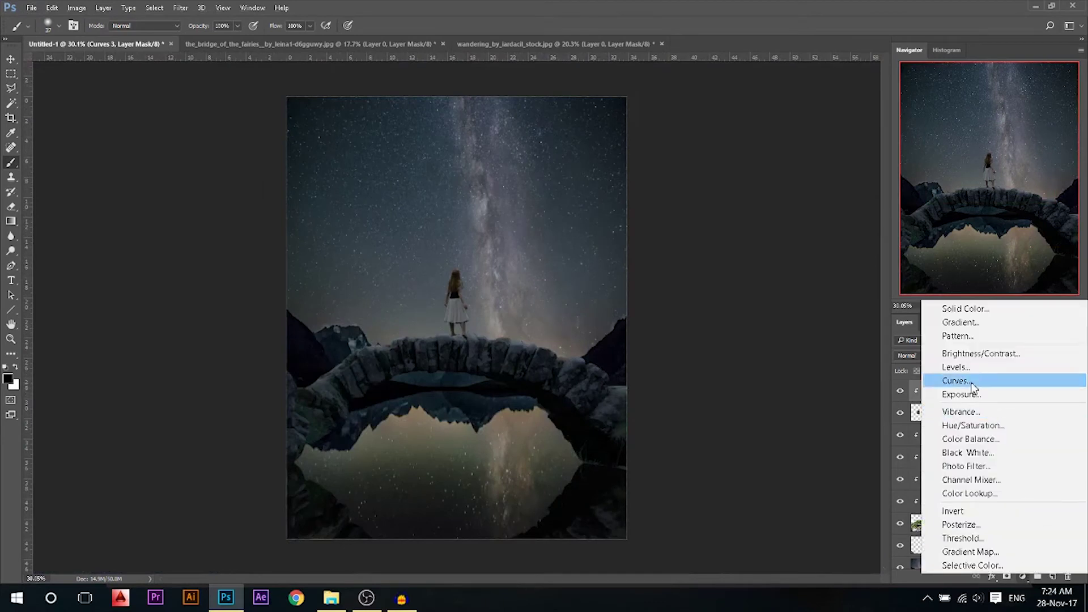
click(969, 441)
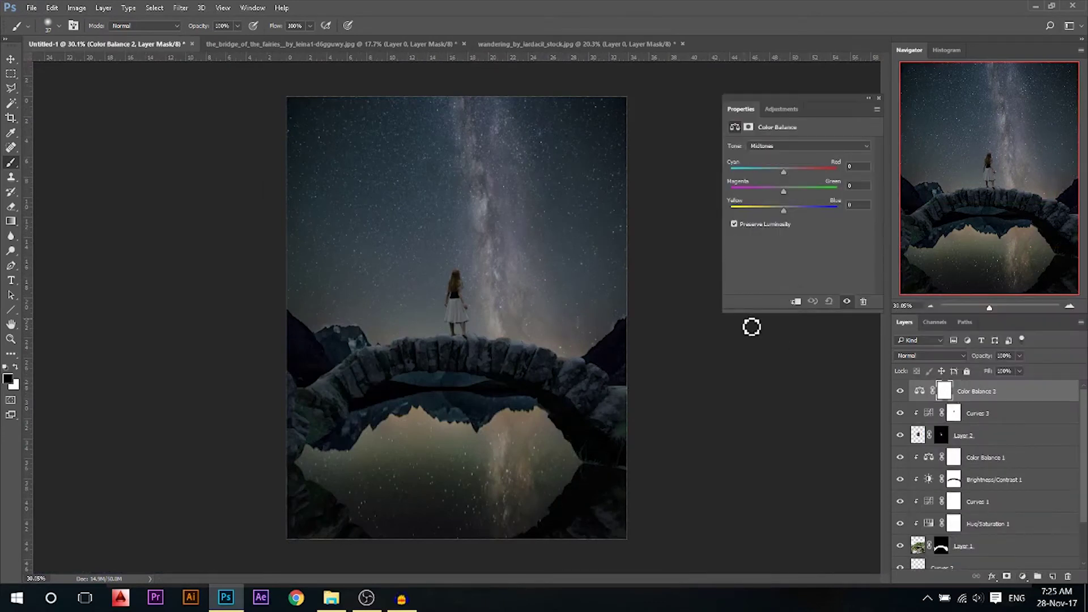
click(798, 303)
click(787, 207)
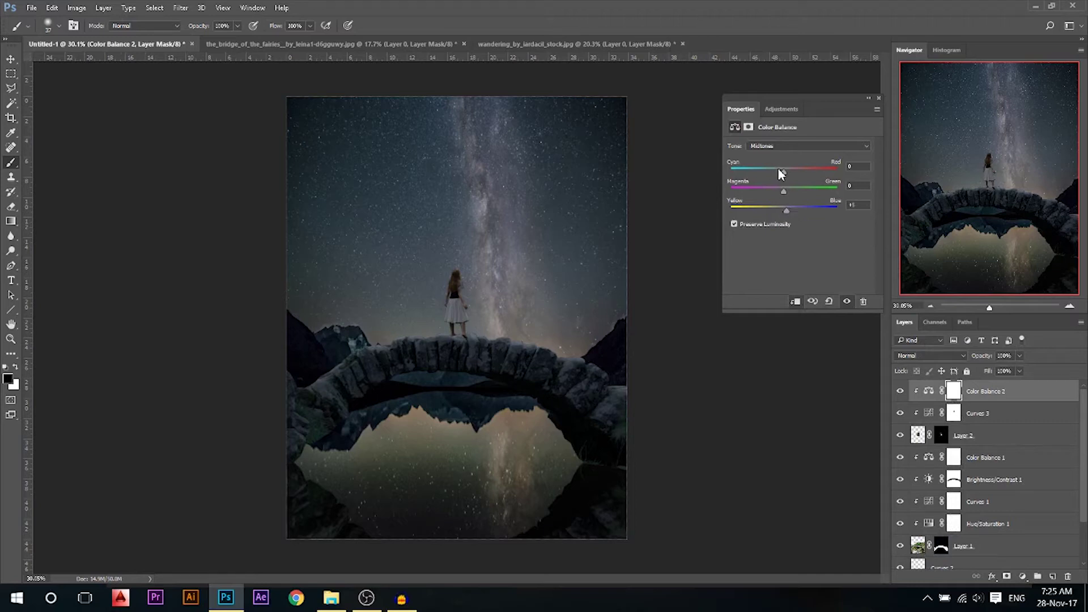
click(877, 99)
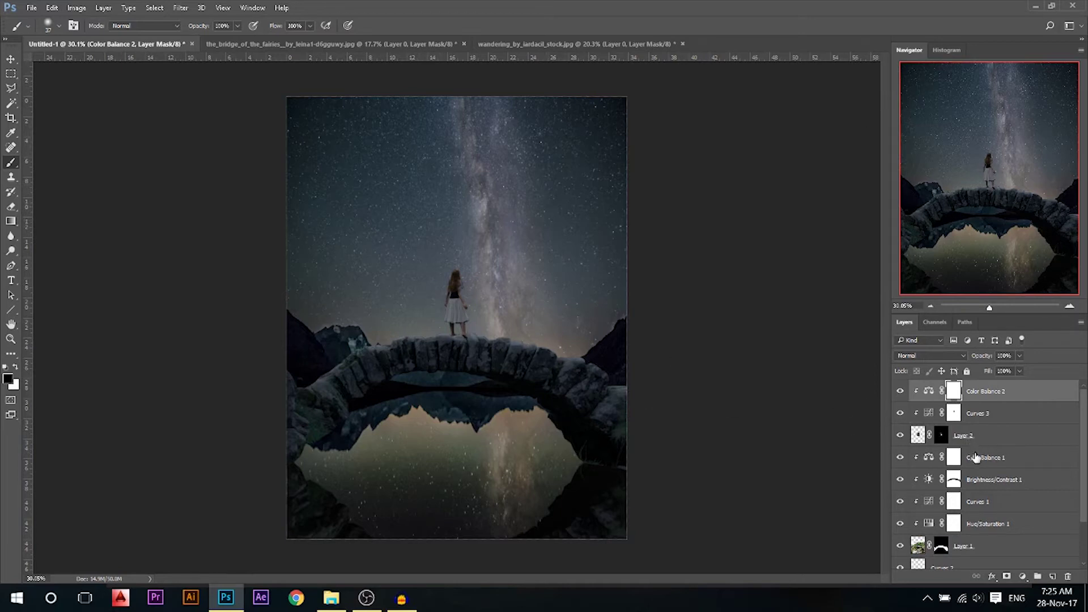
Create a new layer directly below the woman and stamp one soft black brush spot beside her above the bridge
click(975, 457)
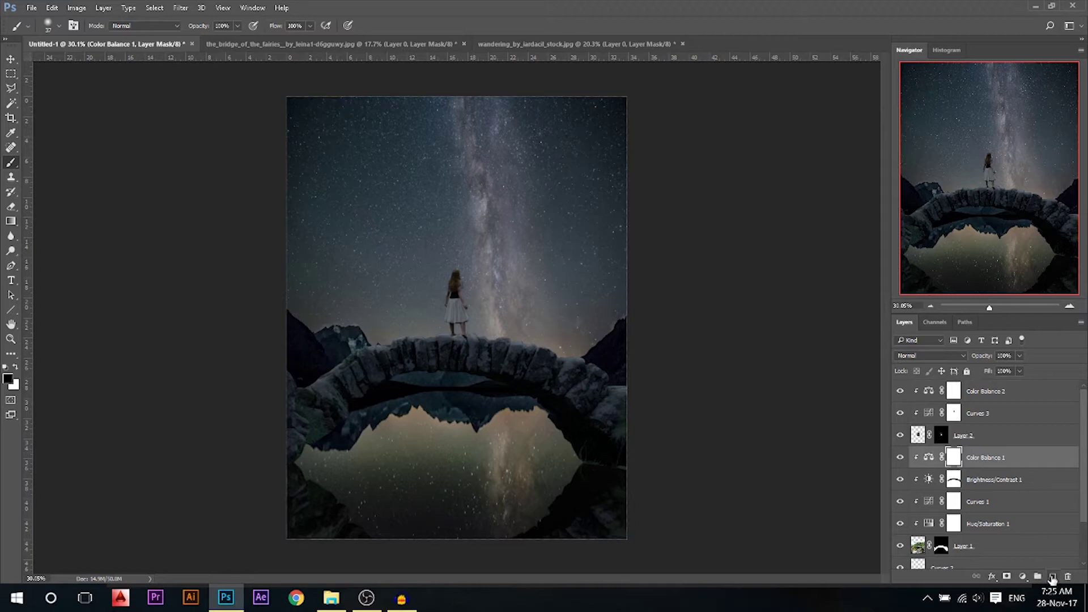
click(1052, 576)
scroll(457, 337, up, 10)
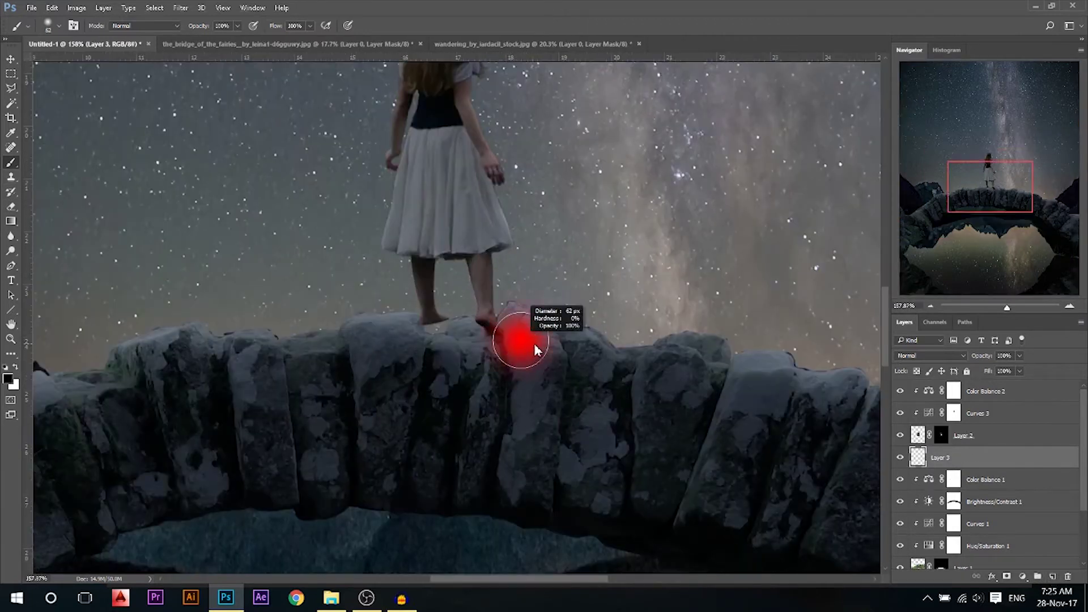
drag(535, 350, 538, 350)
scroll(566, 263, up, 1)
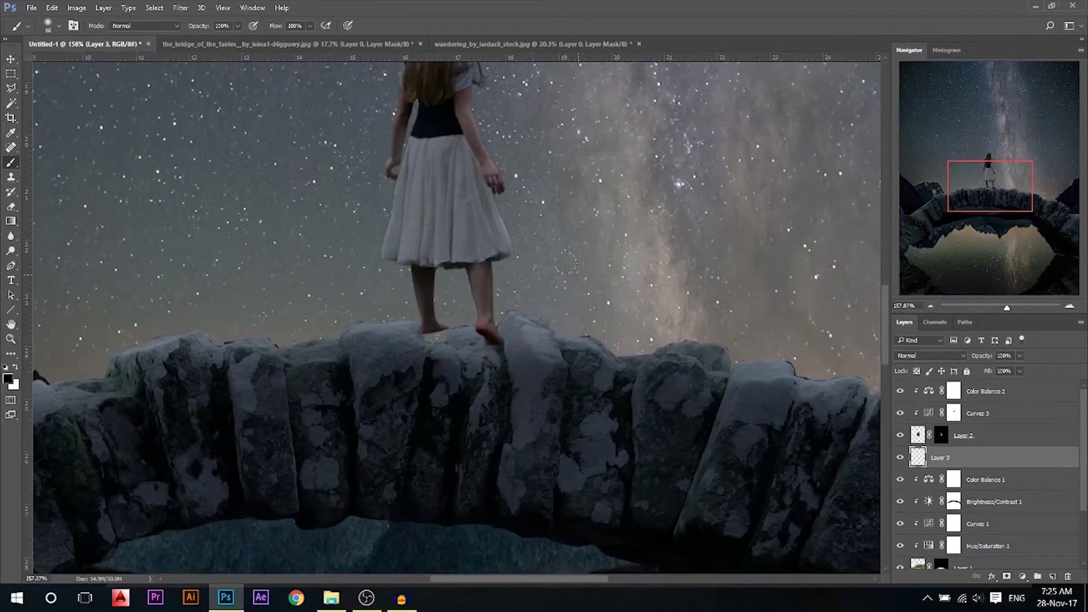
click(563, 275)
Move the woman together with her Curves 3 and Color Balance 2 adjustments slightly left along the bridge
key(v)
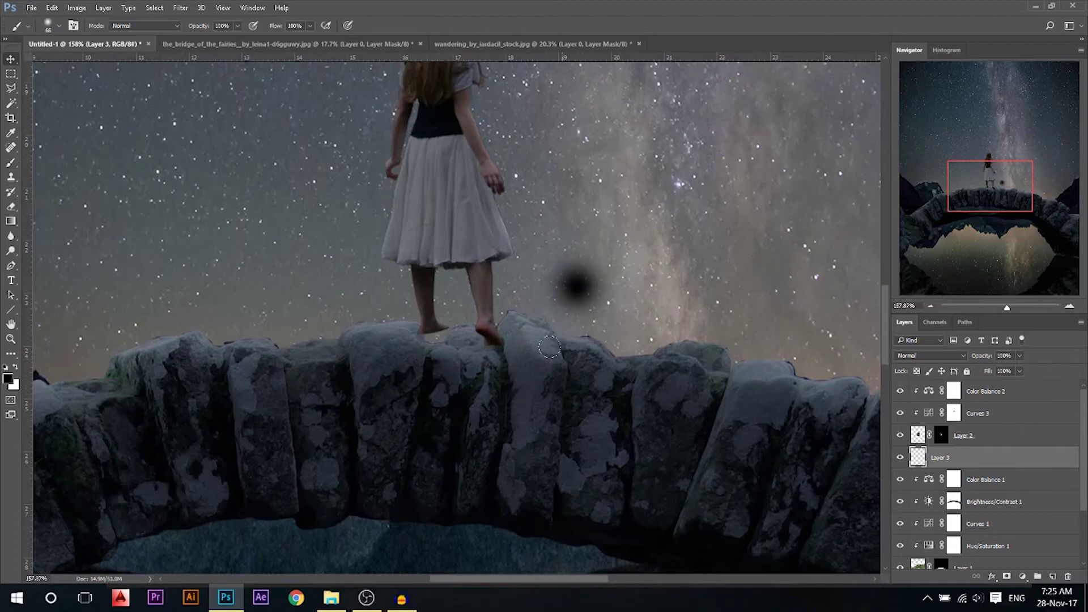
ctrl+click(454, 264)
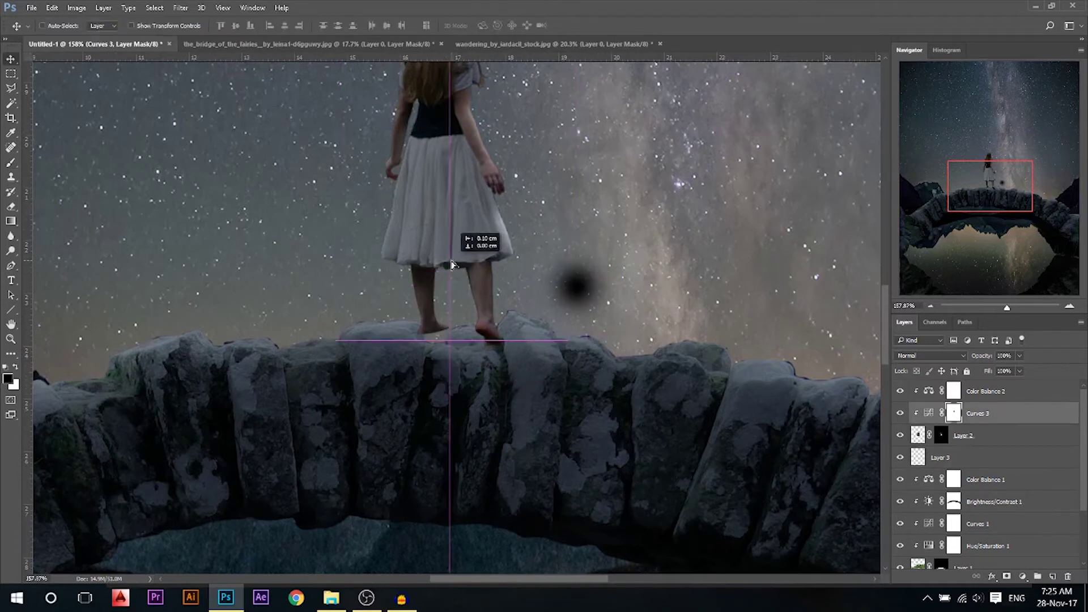
ctrl+click(974, 436)
ctrl+click(985, 392)
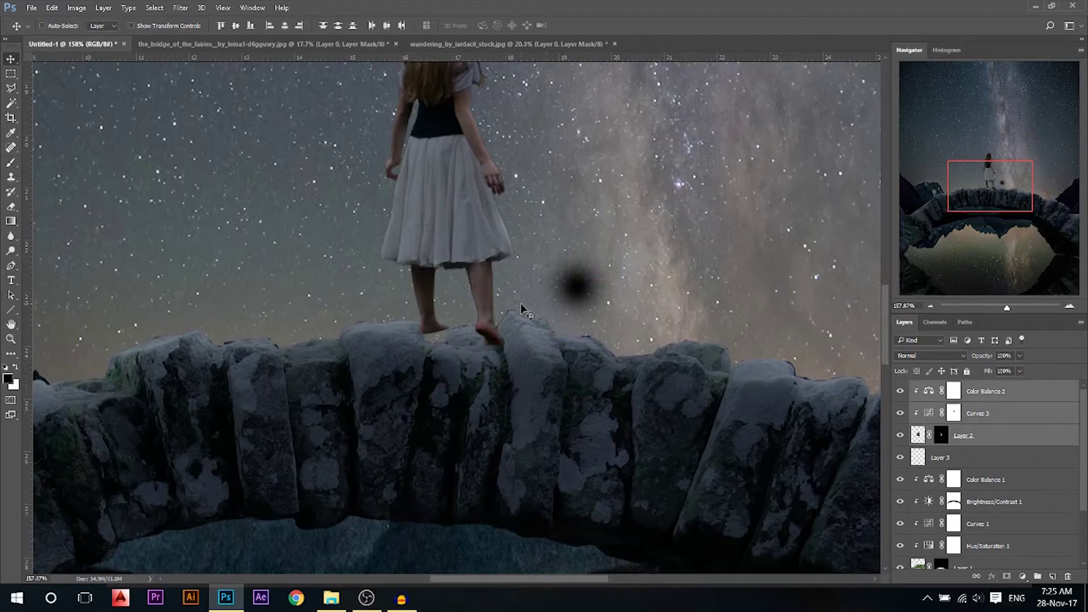
drag(450, 323, 425, 328)
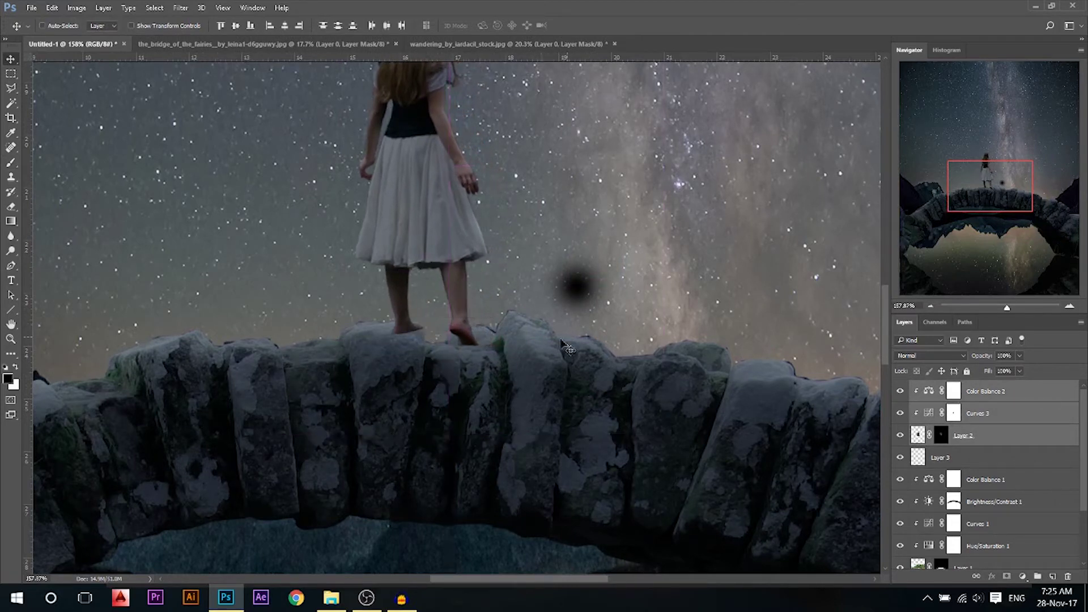
Place the black shadow spot beneath the woman's right foot, squash it and skew it along the stones
ctrl+click(588, 297)
drag(589, 297, 435, 370)
key(ctrl+t)
drag(451, 296, 476, 317)
drag(450, 390, 444, 385)
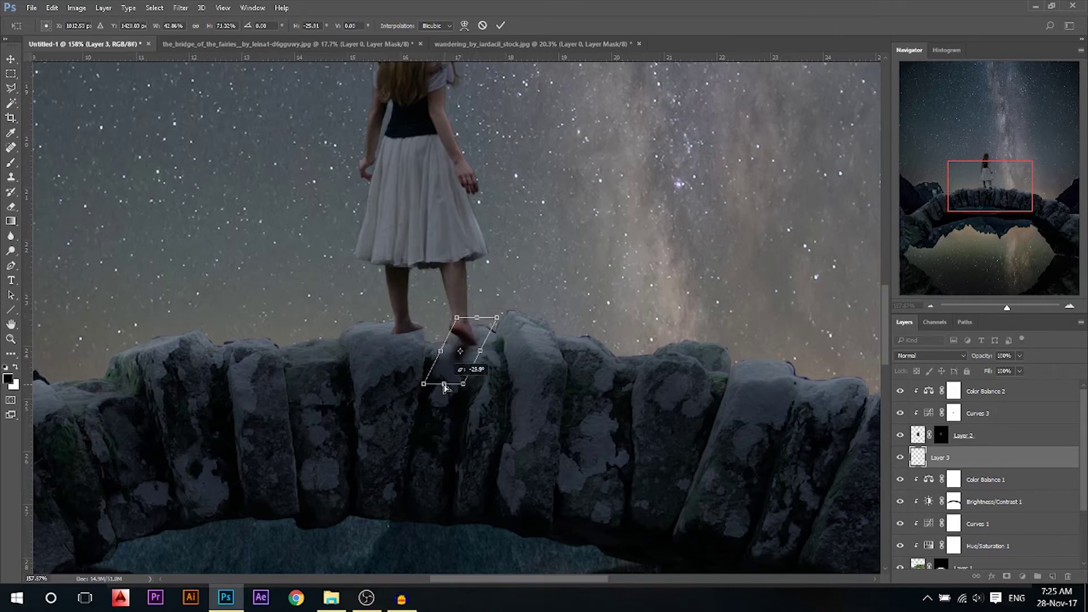
Duplicate the foot shadow beneath the woman's left foot and skew the copy further to the right
drag(477, 318, 437, 341)
key(Return)
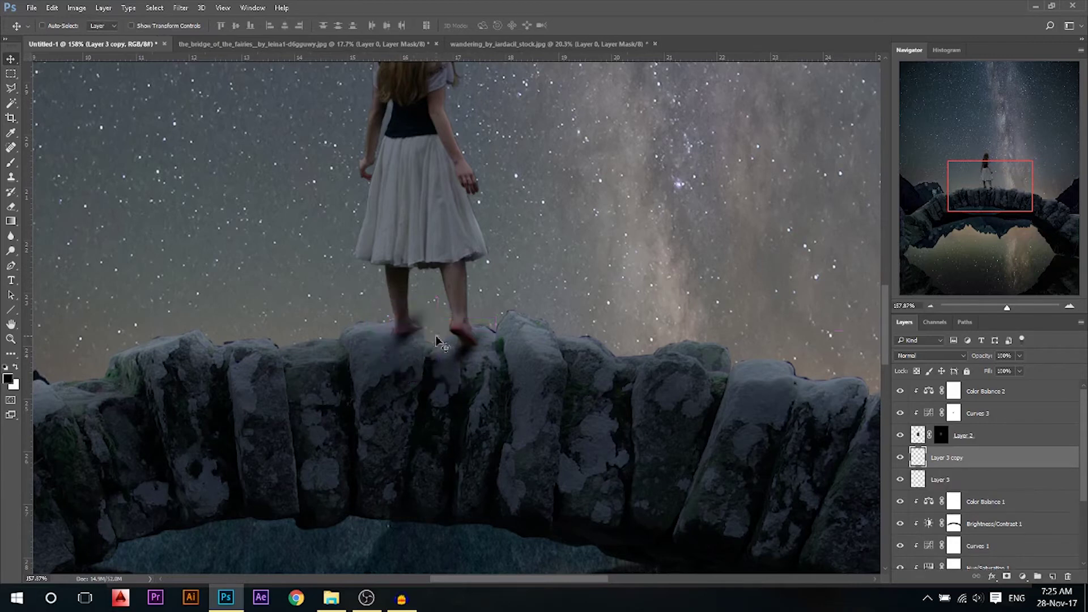
key(ctrl+t)
drag(406, 301, 415, 300)
drag(409, 366, 398, 370)
drag(417, 300, 423, 300)
drag(399, 370, 390, 369)
key(Return)
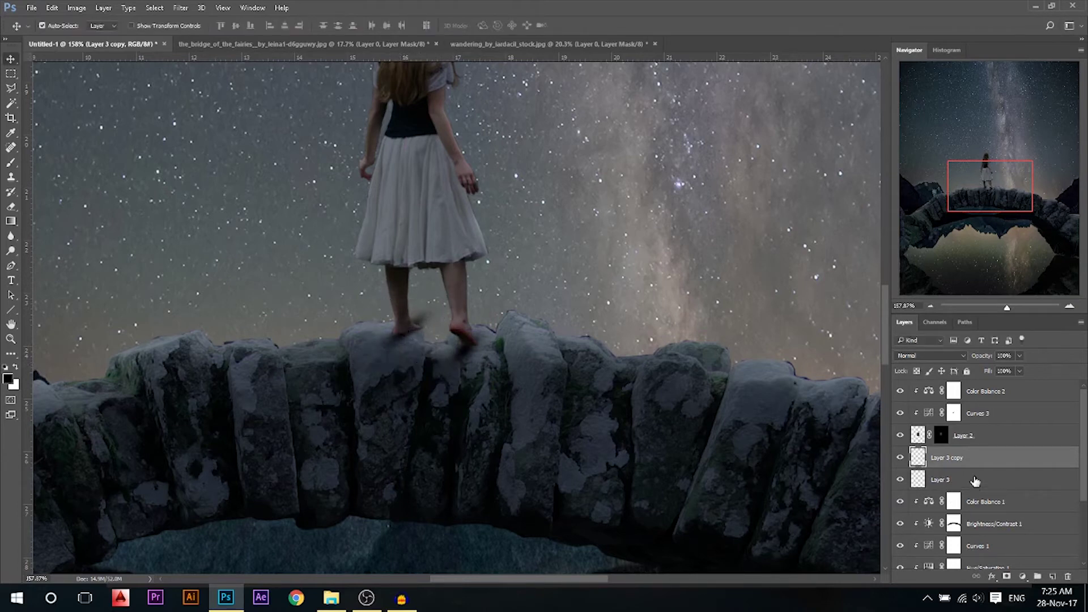
Merge the two foot shadow layers into one
ctrl+click(974, 481)
right_click(974, 480)
click(708, 485)
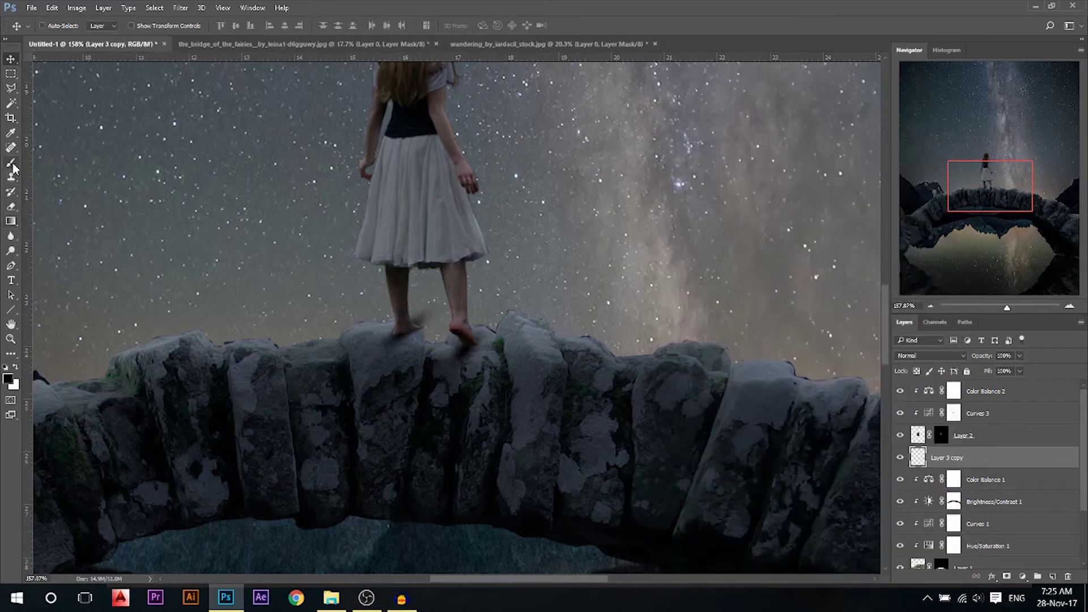
Erase the excess shadow above the stones around the woman's ankles with a smaller eraser
click(11, 206)
drag(444, 301, 364, 306)
right_click(427, 292)
drag(523, 342, 486, 343)
drag(399, 294, 393, 294)
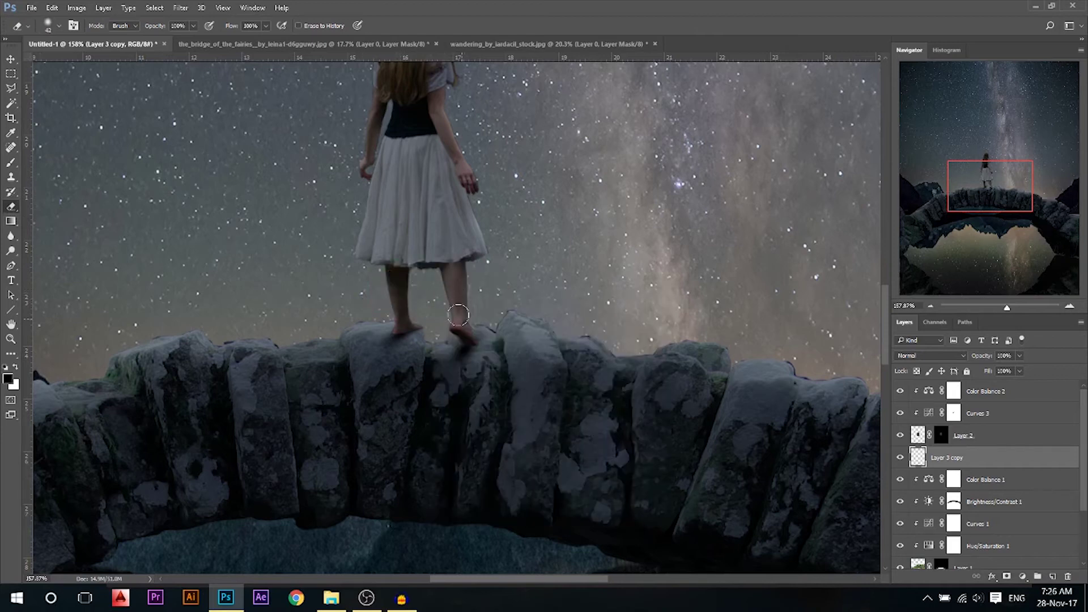
scroll(542, 369, down, 5)
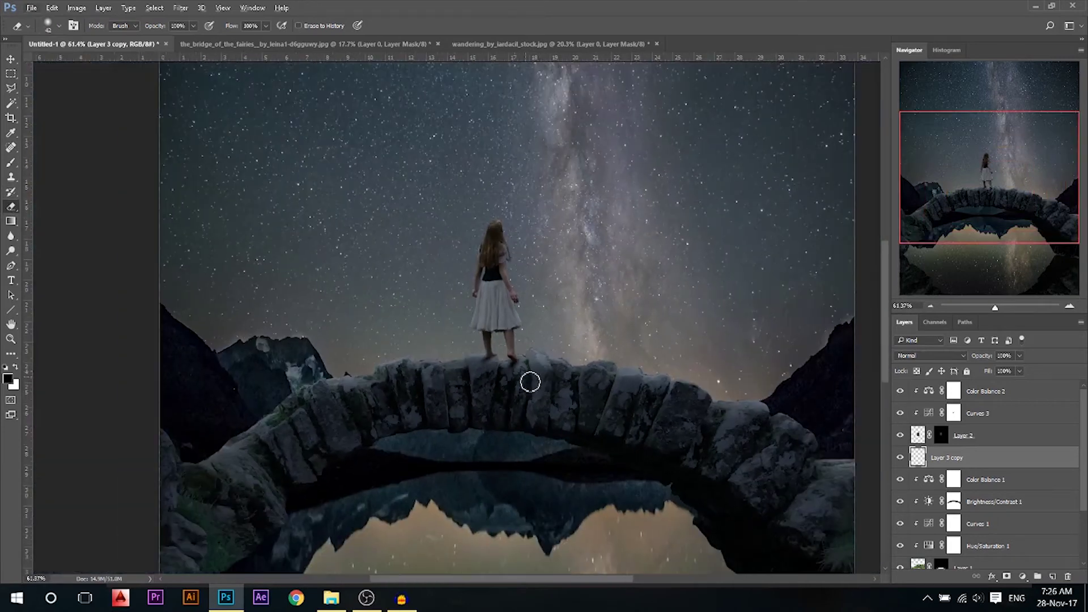
Lower the merged shadow layer's opacity to 66%
drag(989, 363, 986, 360)
click(11, 59)
scroll(539, 300, down, 3)
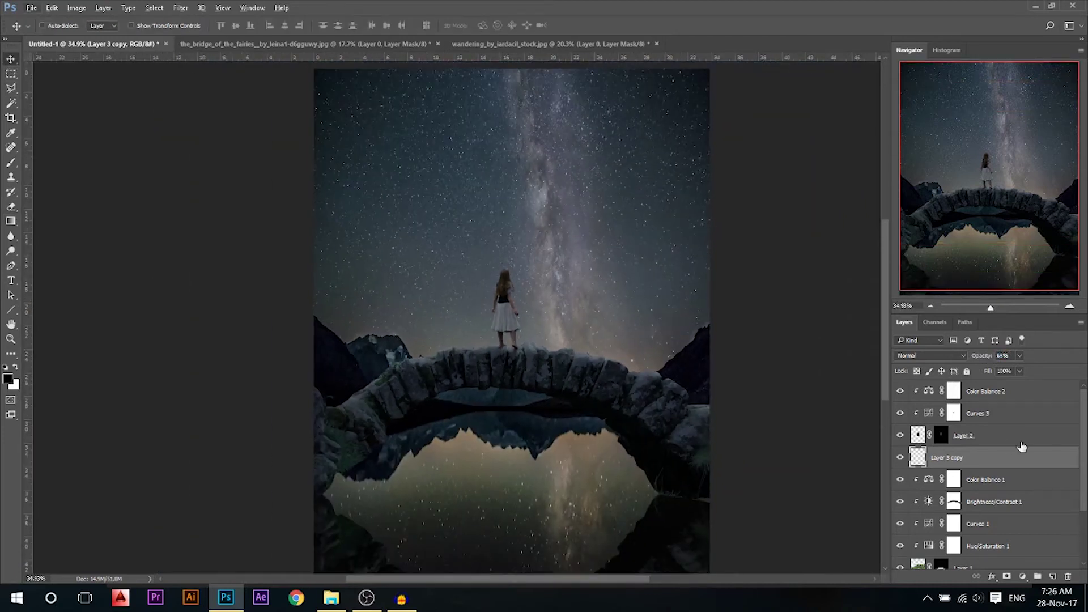
Group the woman's layer, her adjustments and the foot shadow, and name the group Model
shift+click(988, 397)
key(ctrl+g)
double_click(940, 387)
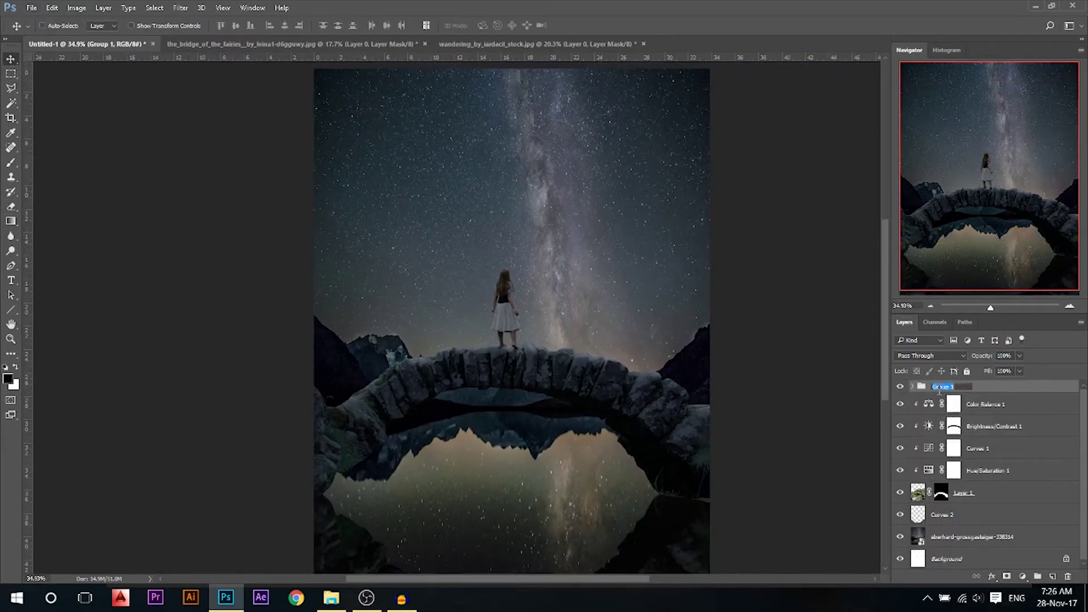
key(Return)
Group the bridge layer with its adjustments as Bridge, and rename the Curves 2 layer Bridge reflection
click(975, 492)
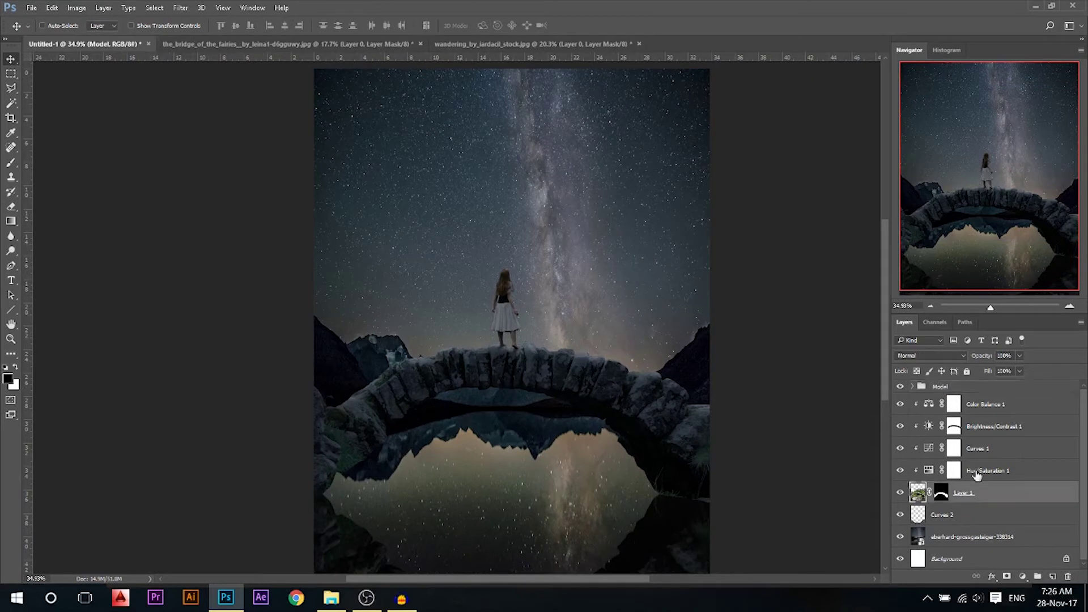
shift+click(972, 407)
key(ctrl+g)
double_click(943, 401)
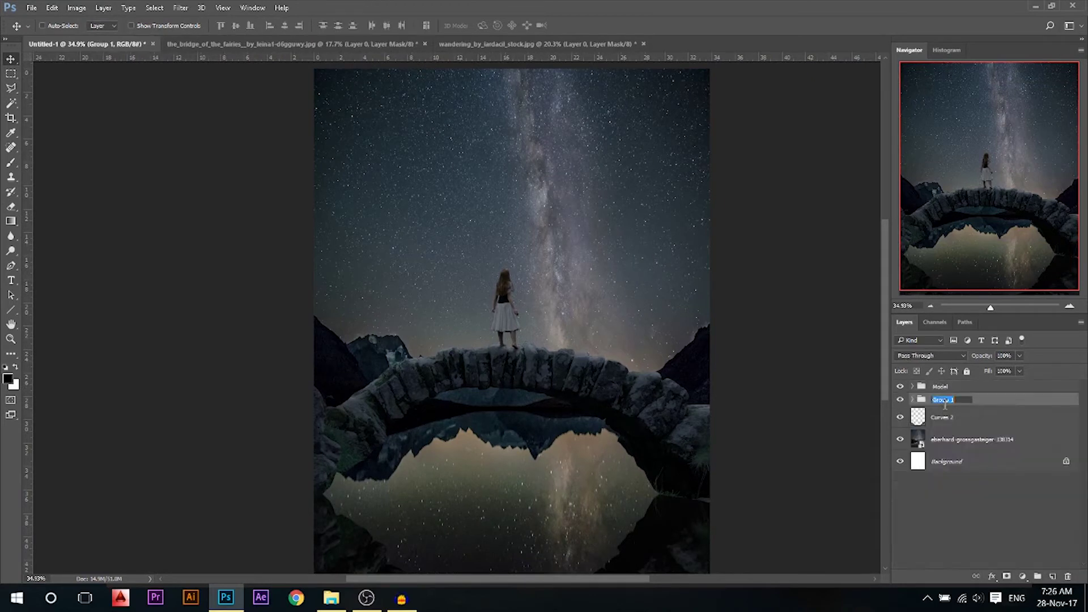
text(Bridge)
key(Return)
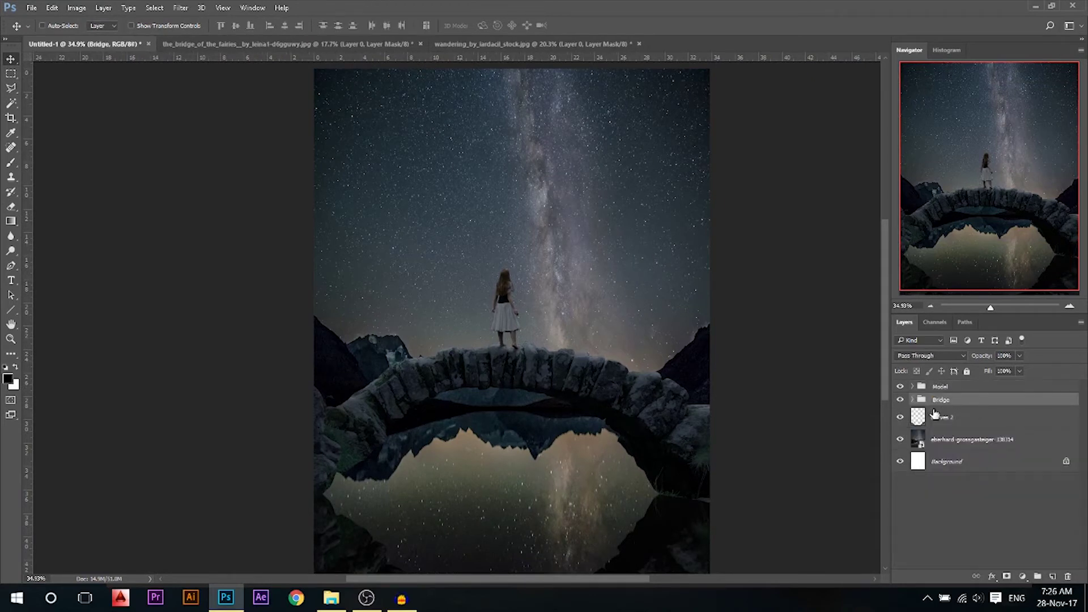
double_click(938, 417)
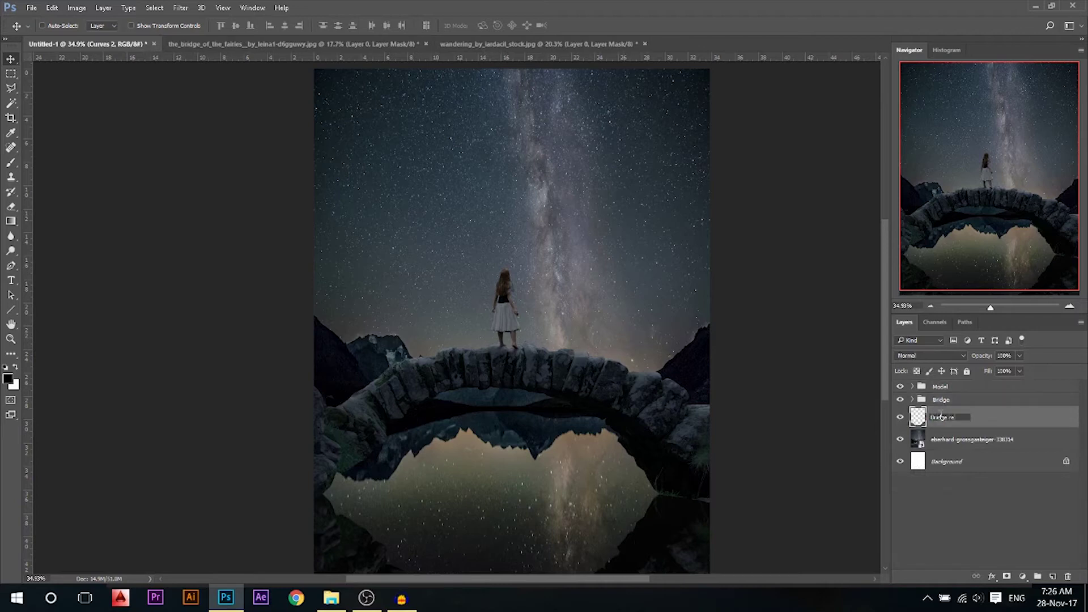
key(Return)
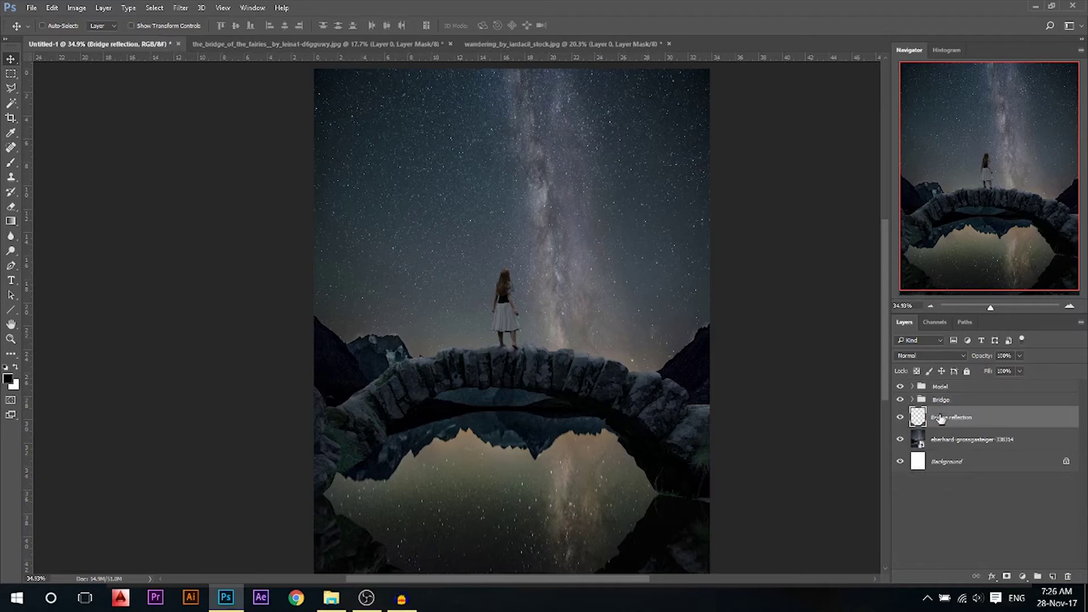
Place the heart and moon images from the Heart Moon folder above the Model group
click(958, 387)
scroll(602, 384, down, 2)
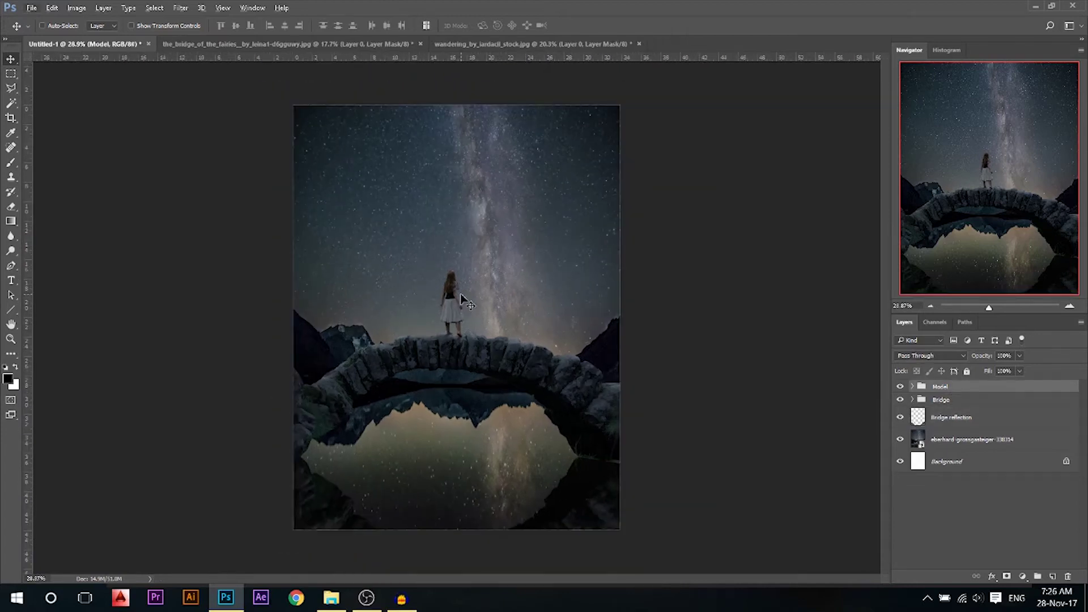
click(331, 598)
click(486, 163)
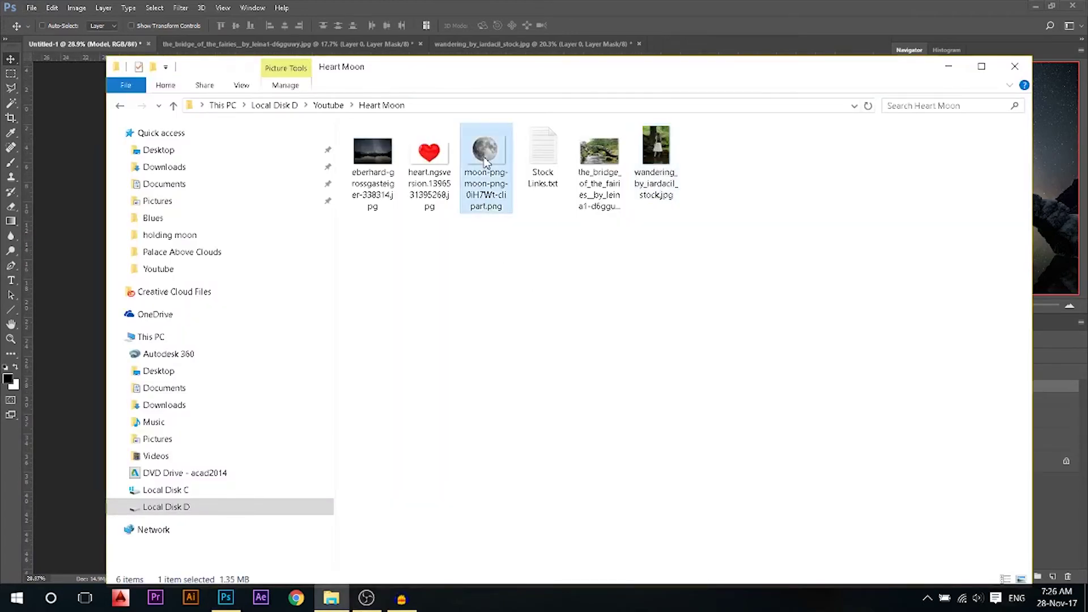
ctrl+click(429, 158)
drag(429, 162, 460, 284)
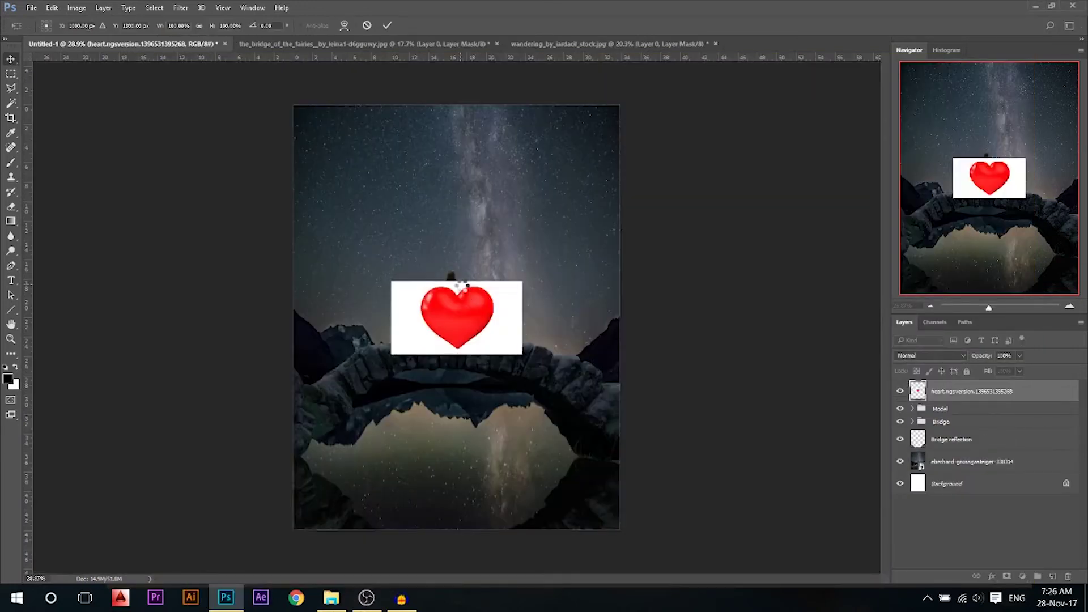
key(Return)
key(Return)
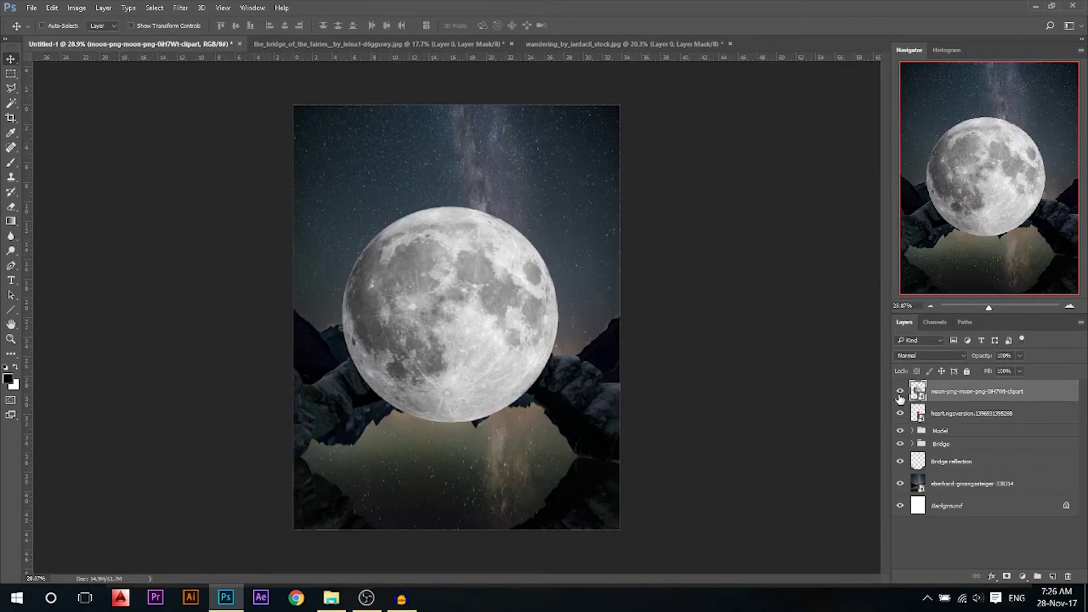
With the moon hidden, rasterize the heart layer and delete the white background around the heart
click(900, 391)
click(971, 413)
key(e)
click(513, 309)
key(Return)
key(Delete)
key(ctrl+d)
key(v)
Move the red heart up into the sky directly above the woman and nudge it into line with her
drag(460, 331, 460, 220)
drag(454, 215, 454, 216)
key(Left)
key(Left)
key(Left)
key(Left)
key(Left)
key(Up)
key(Up)
key(Up)
key(Up)
key(Up)
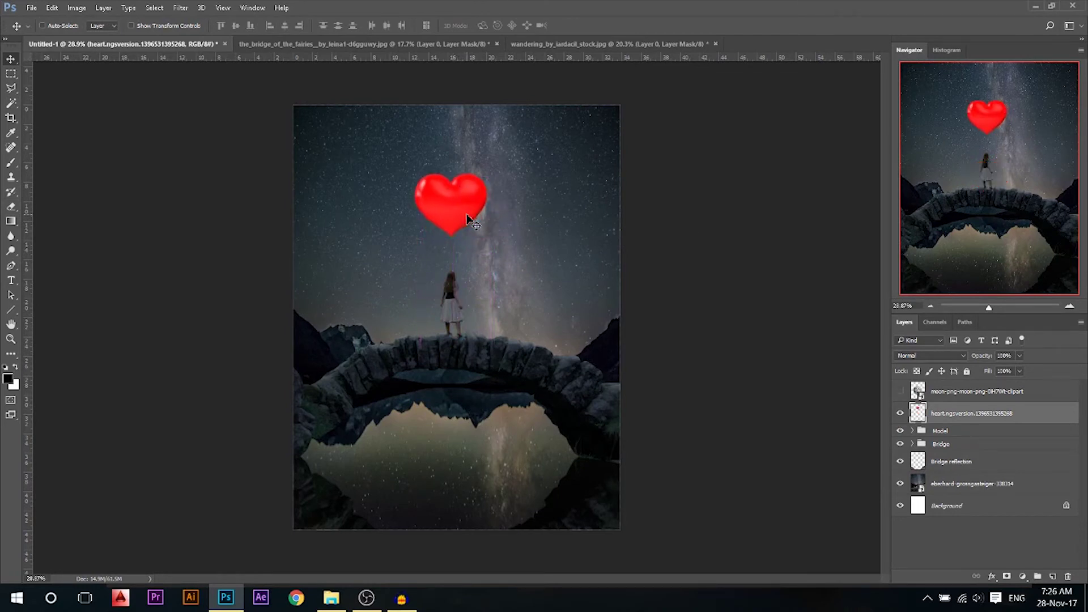
Transform the heart to make it slightly narrower and taller
key(ctrl+t)
drag(489, 206, 485, 171)
key(Return)
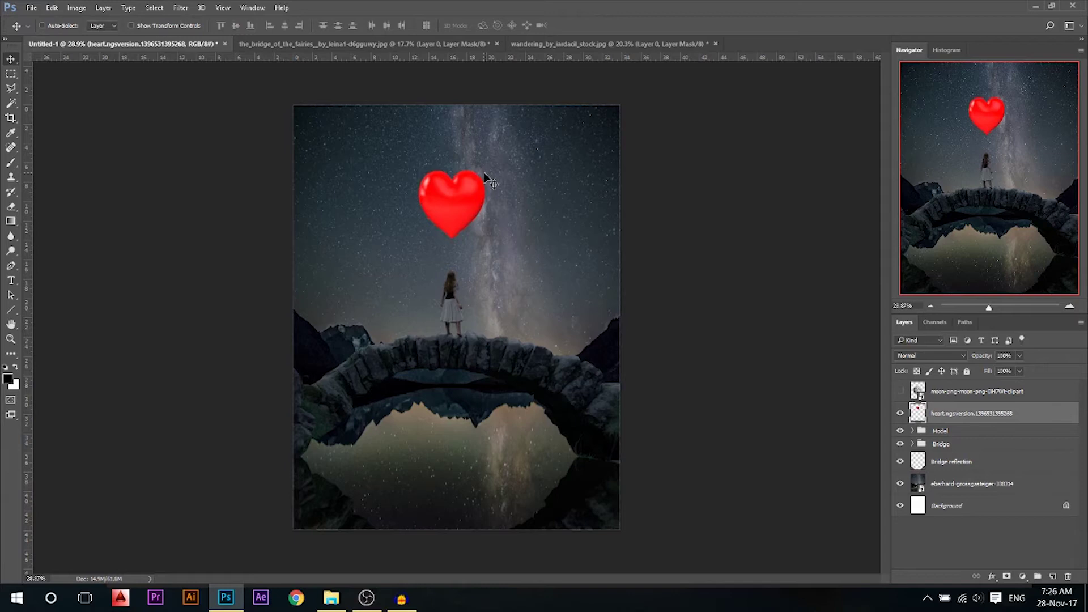
Show the moon, move it up over the heart and scale it down until it just covers the heart
click(900, 391)
click(921, 395)
drag(326, 317, 323, 224)
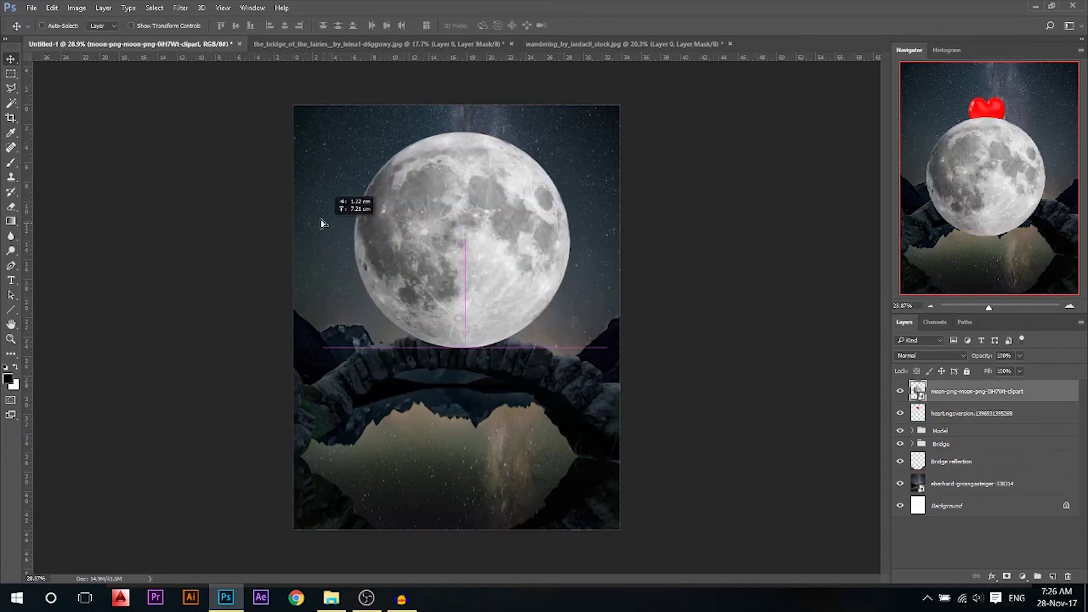
key(ctrl+t)
drag(618, 362, 543, 301)
drag(473, 281, 473, 254)
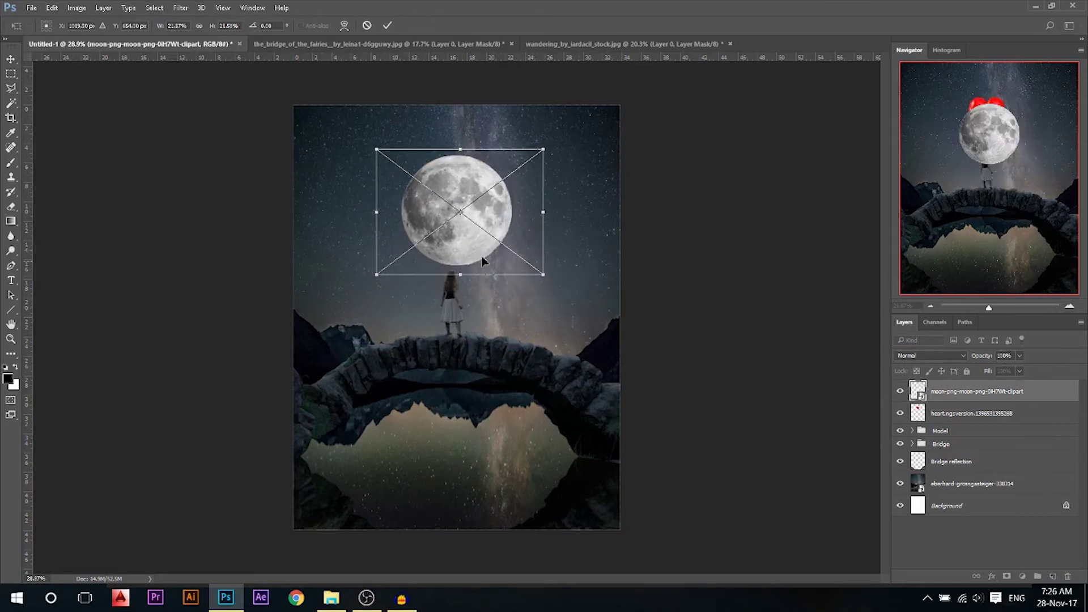
drag(544, 278, 535, 271)
key(Return)
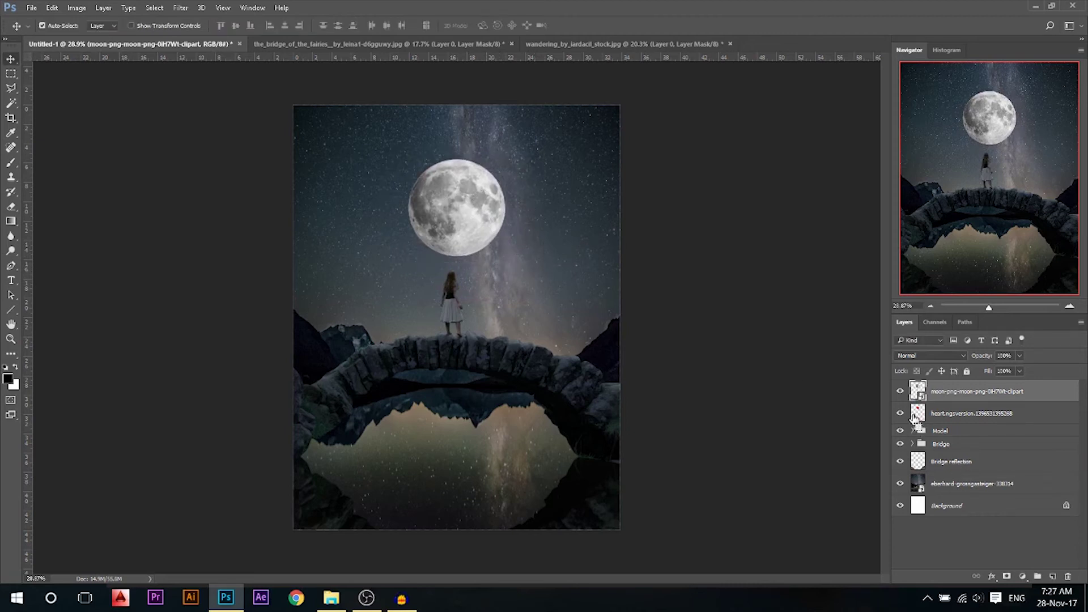
Mask the moon with the heart's outline and hide the red heart layer
ctrl+click(917, 417)
click(1007, 576)
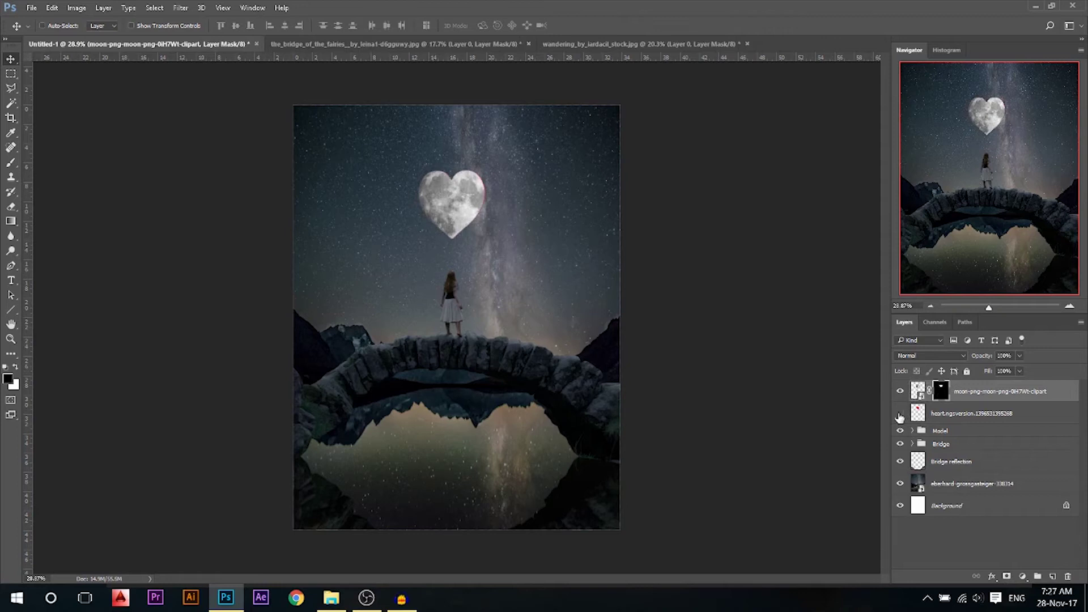
scroll(447, 164, up, 1)
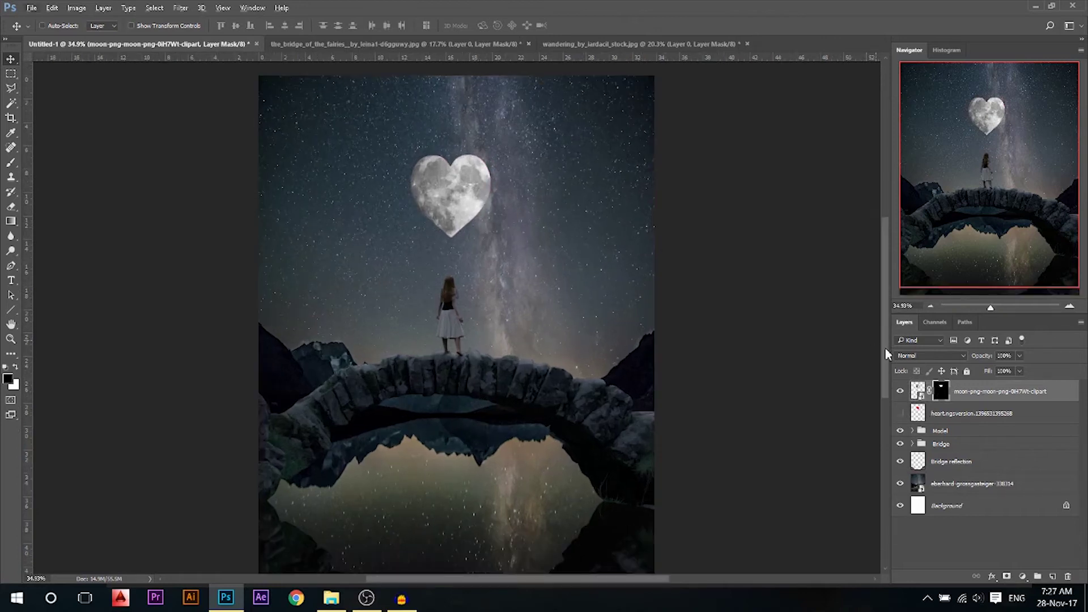
Unlink the moon from its mask and scale the moon texture down inside the heart shape
click(930, 392)
click(918, 391)
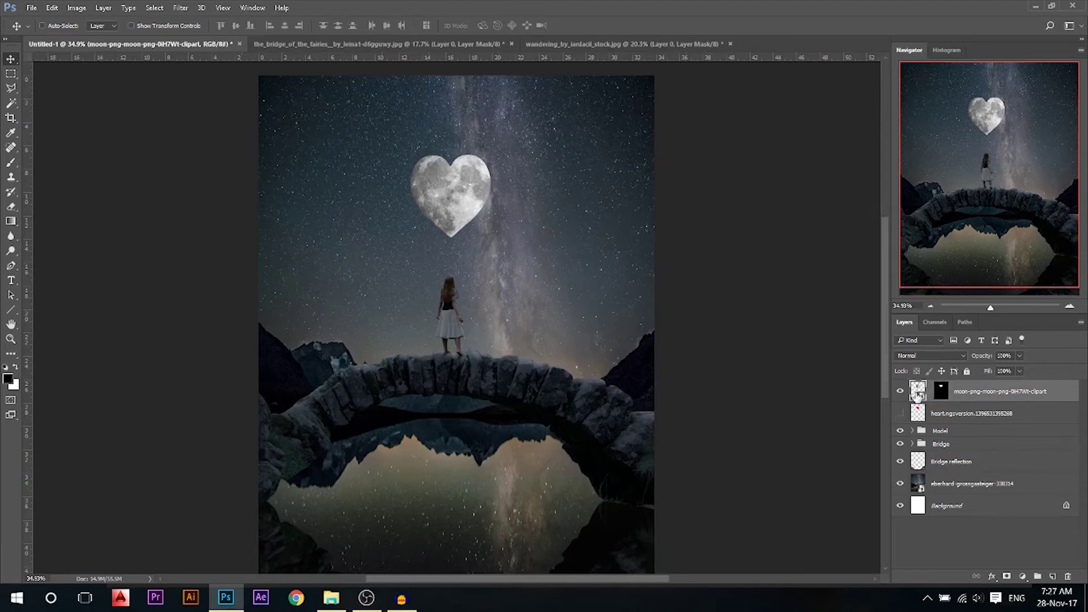
key(ctrl+t)
drag(590, 205, 590, 144)
key(Return)
key(ctrl+t)
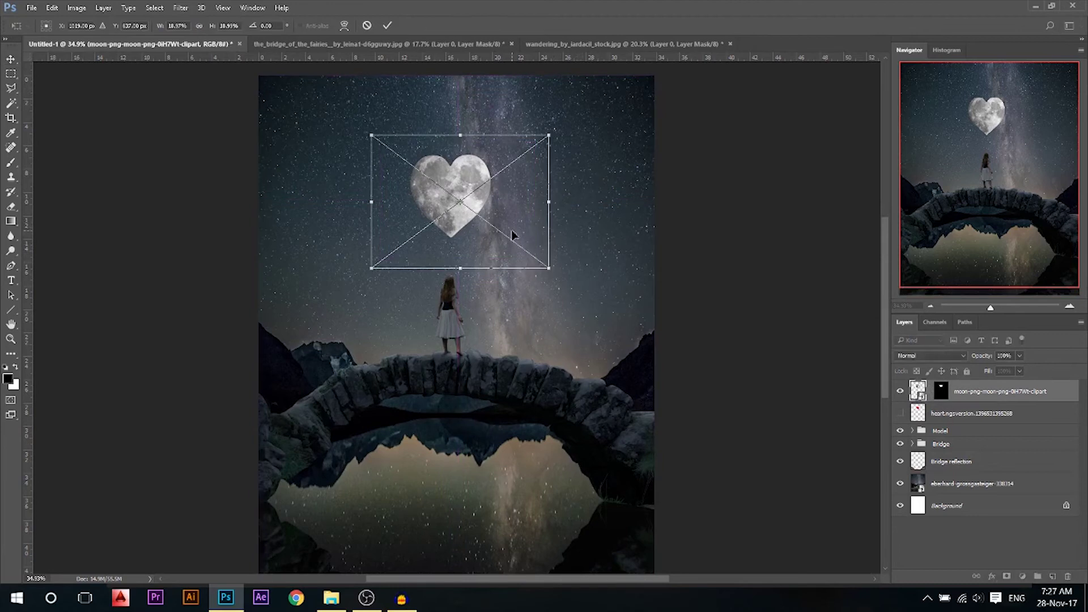
drag(540, 268, 529, 252)
key(Return)
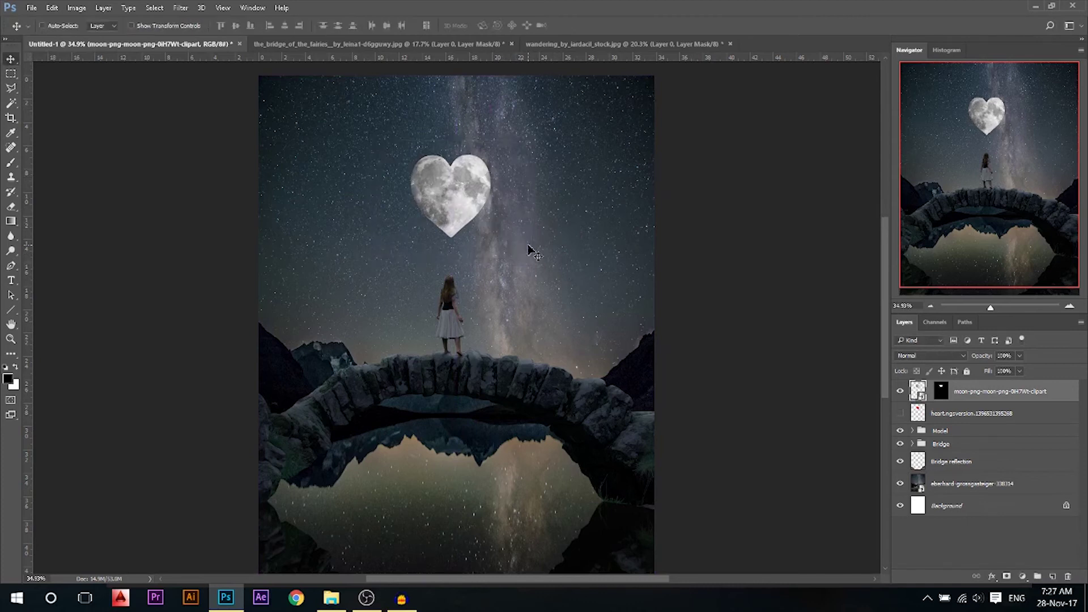
Rasterize the moon layer and give it a white Outer Glow about 133 px in size with a wider range
right_click(972, 394)
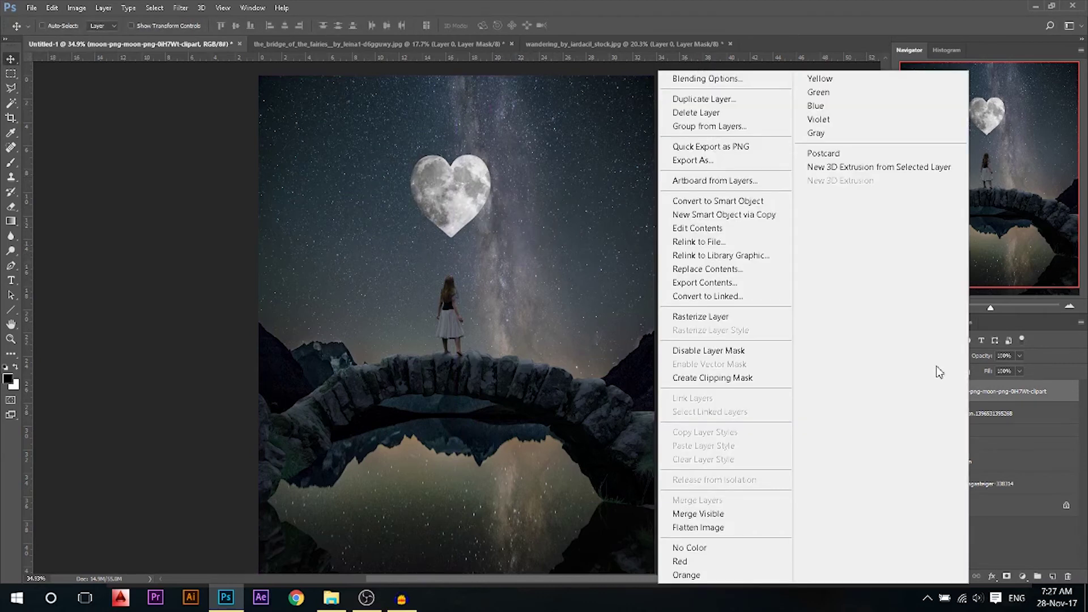
click(728, 318)
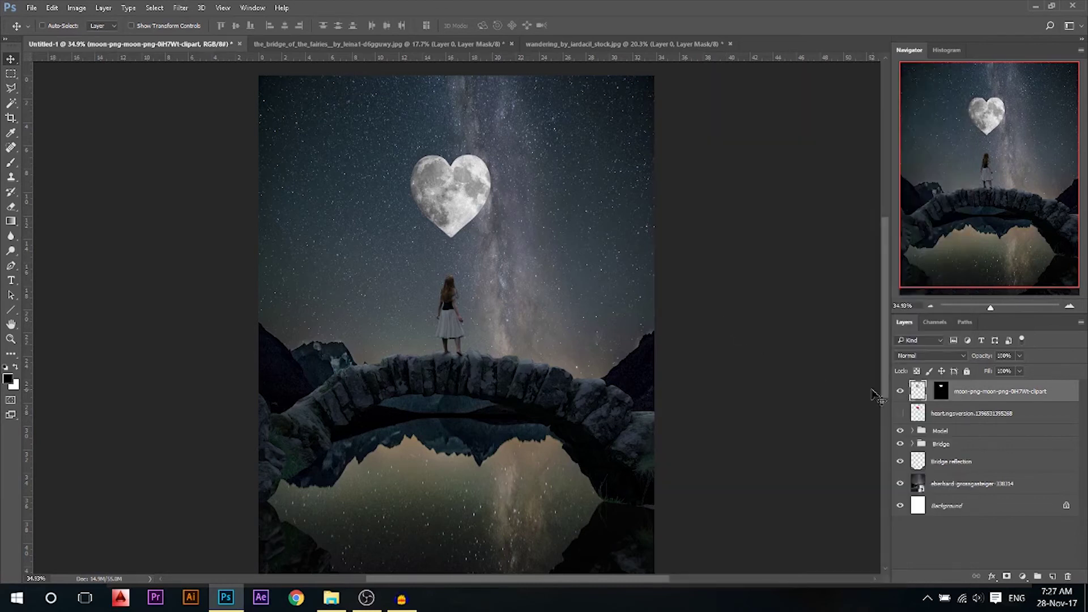
double_click(919, 395)
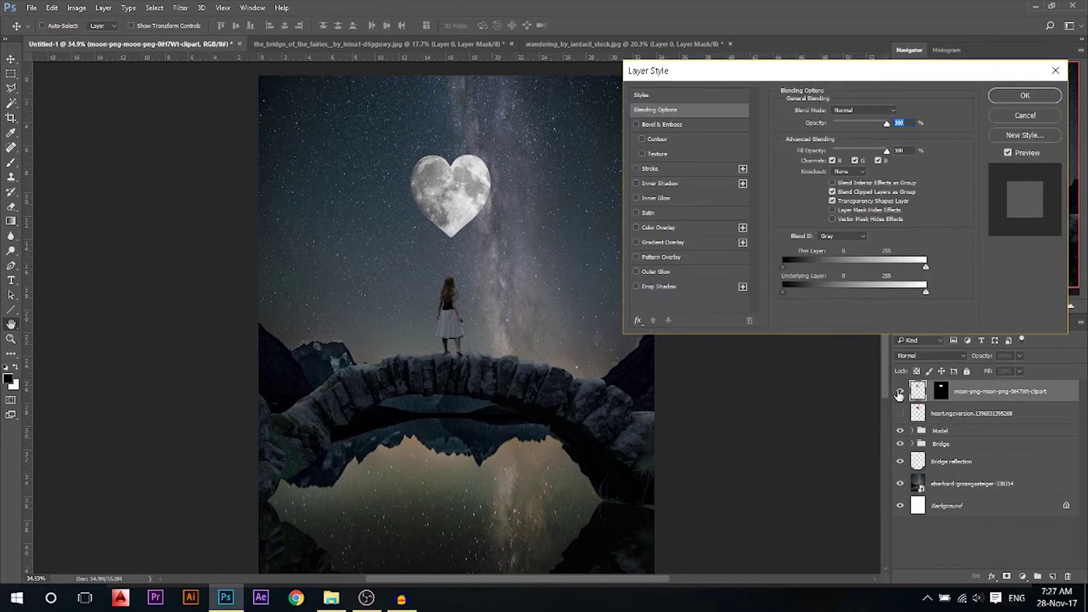
click(649, 273)
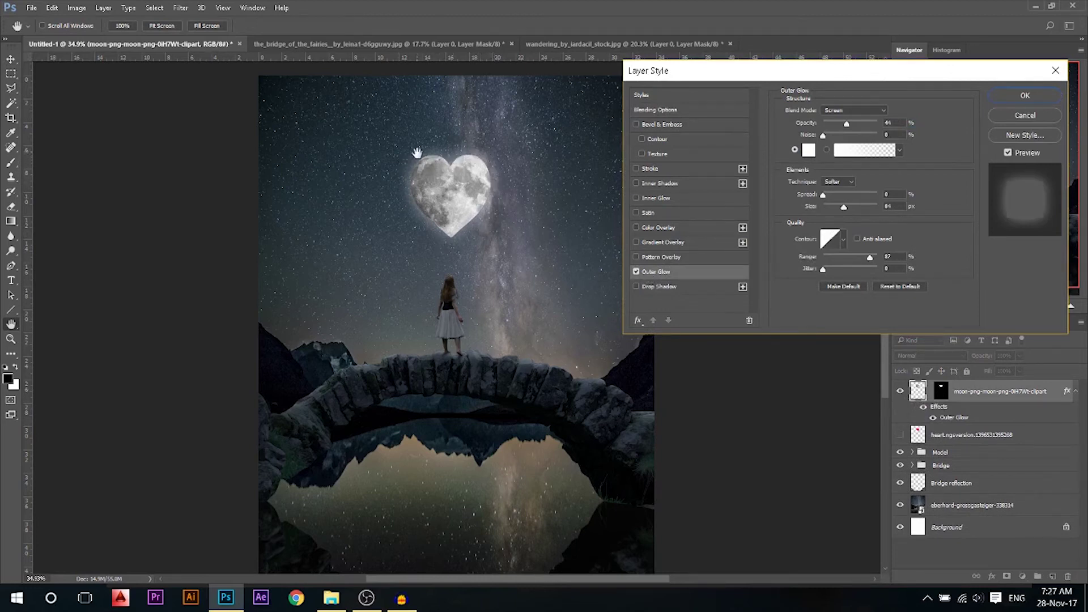
drag(844, 208, 851, 211)
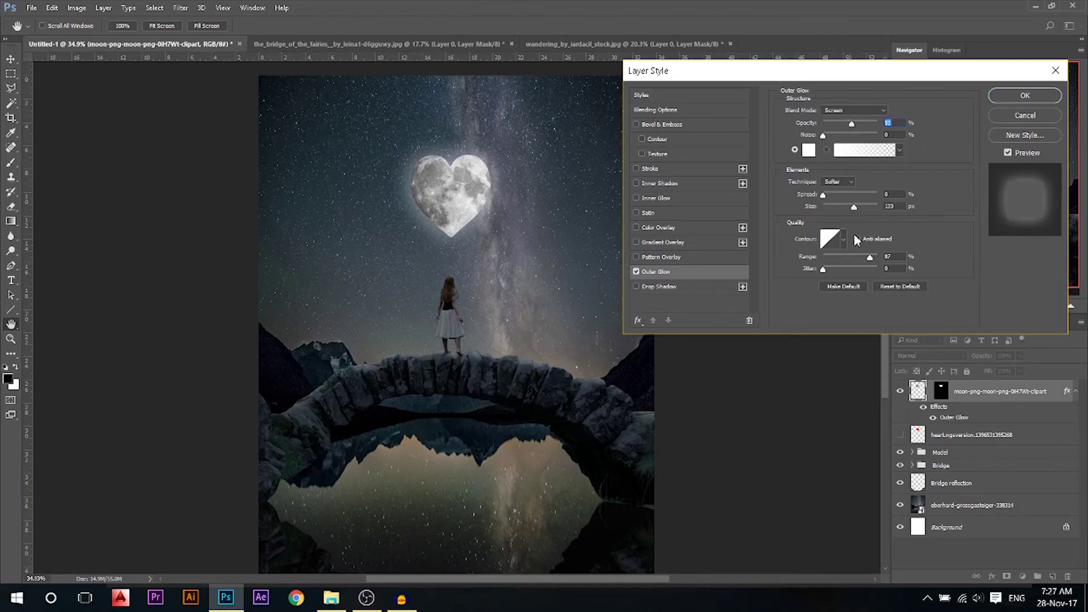
drag(870, 257, 917, 250)
click(1025, 96)
Set the heart-shaped moon layer's blend mode to Screen
click(950, 357)
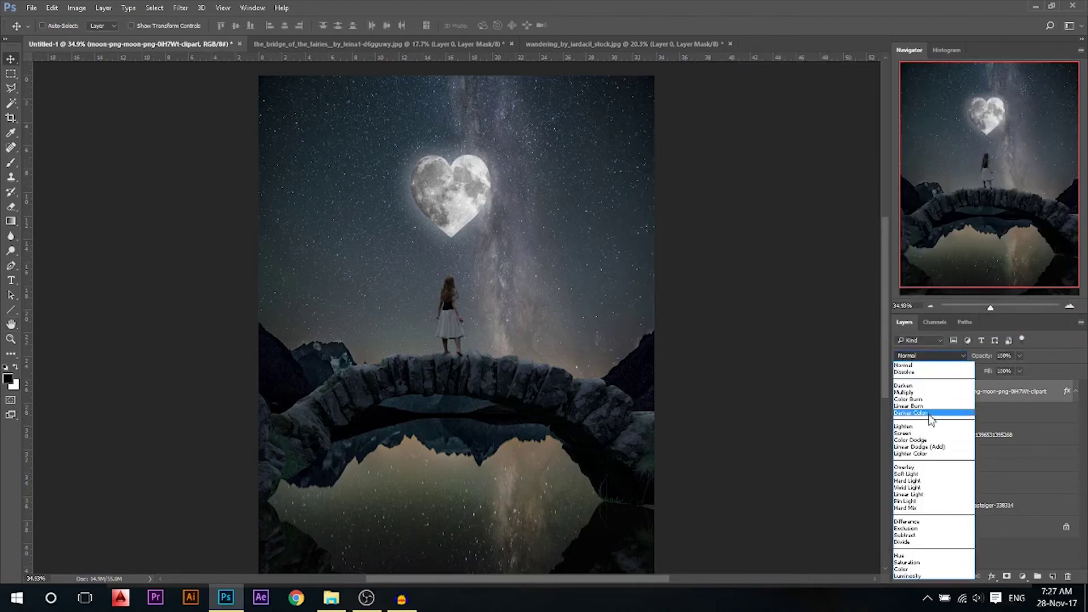
click(920, 435)
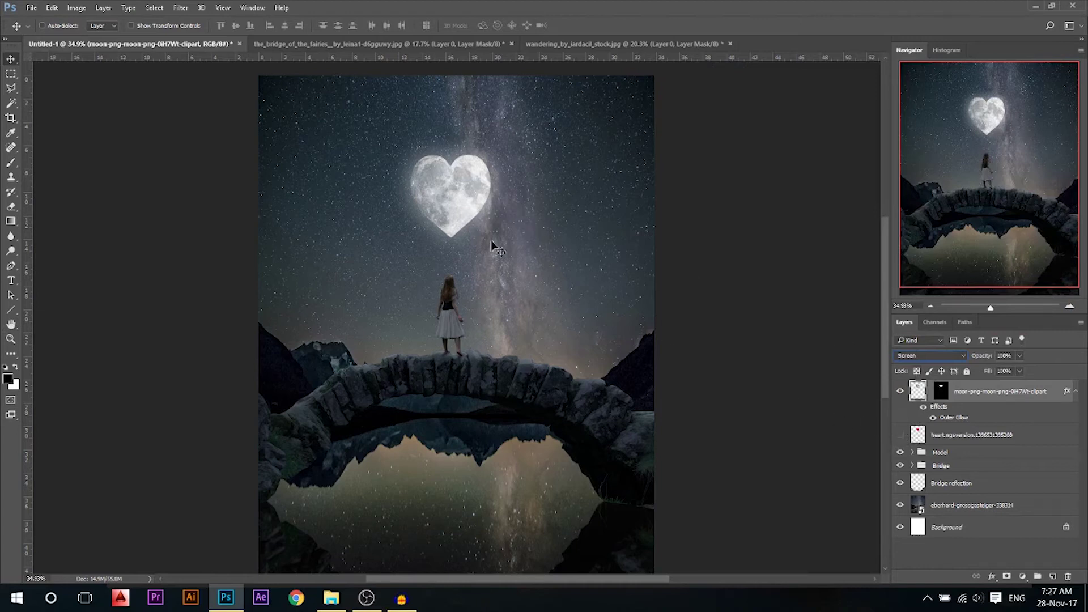
scroll(515, 242, up, 2)
scroll(423, 219, up, 1)
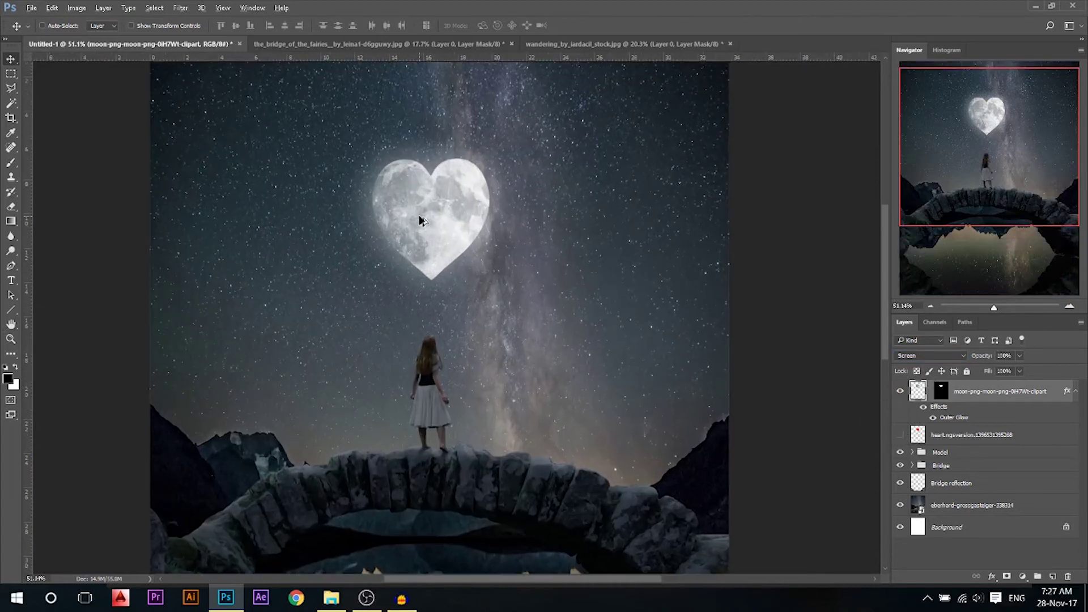
Add a new layer clipped to the moon and fill a rectangular selection around the heart with 50% gray
click(1052, 577)
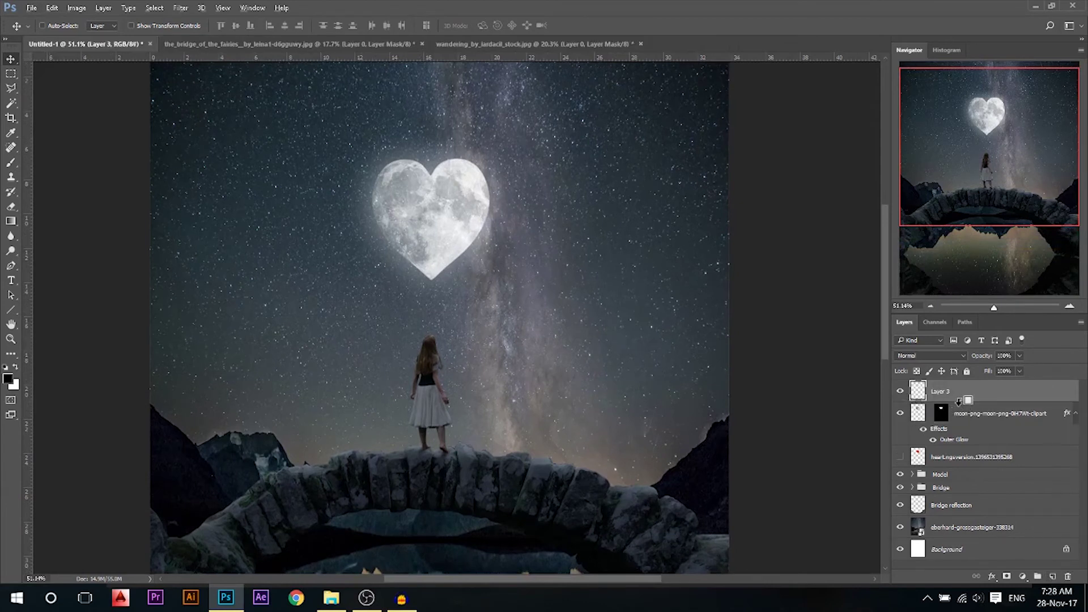
alt+click(959, 402)
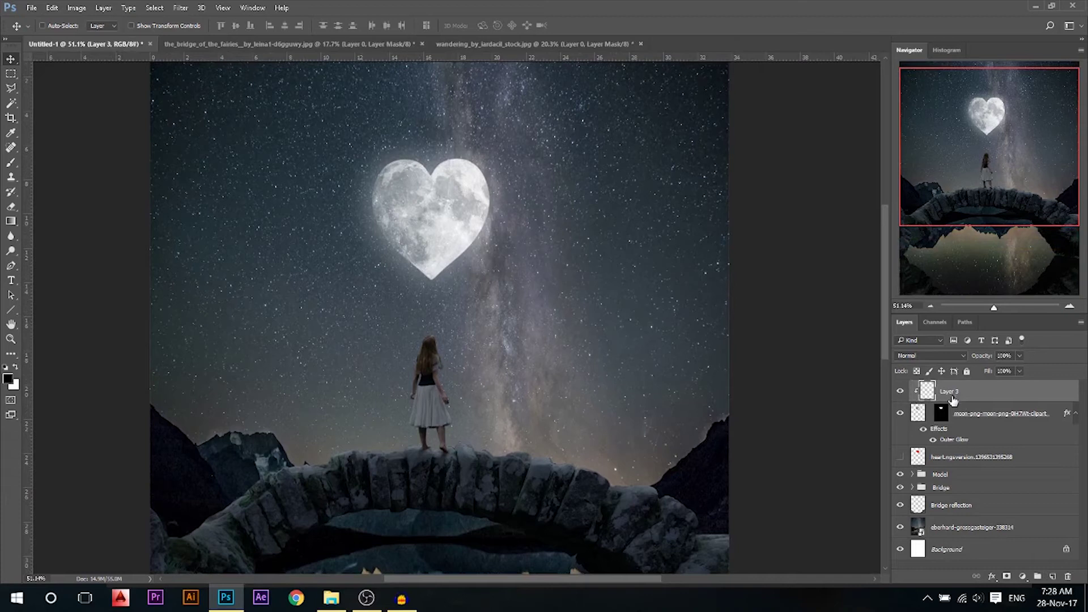
click(11, 74)
drag(345, 136, 518, 306)
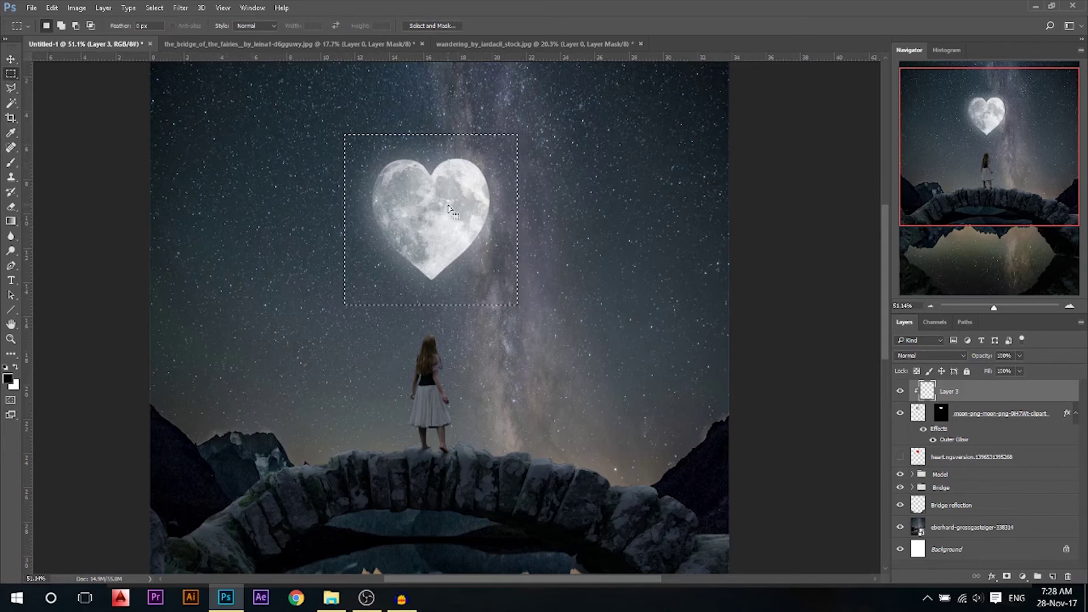
key(shift)
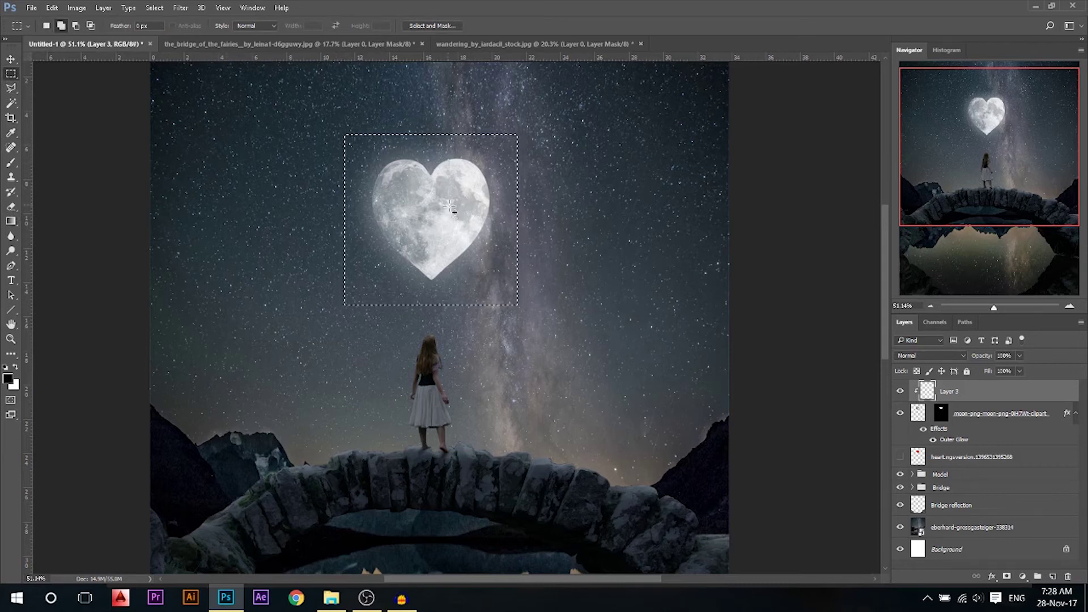
key(shift+F5)
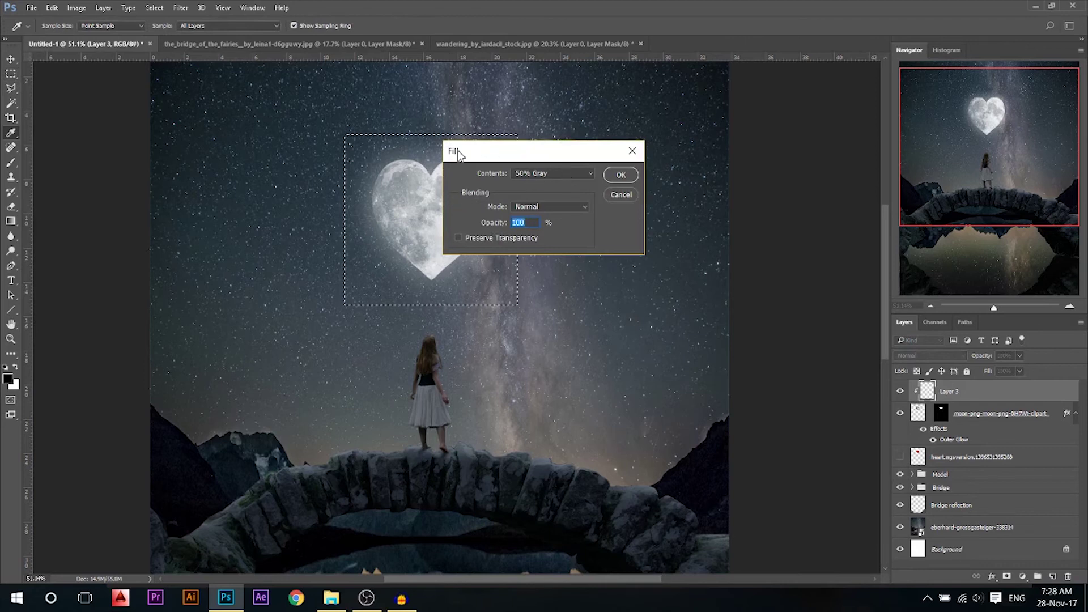
click(550, 175)
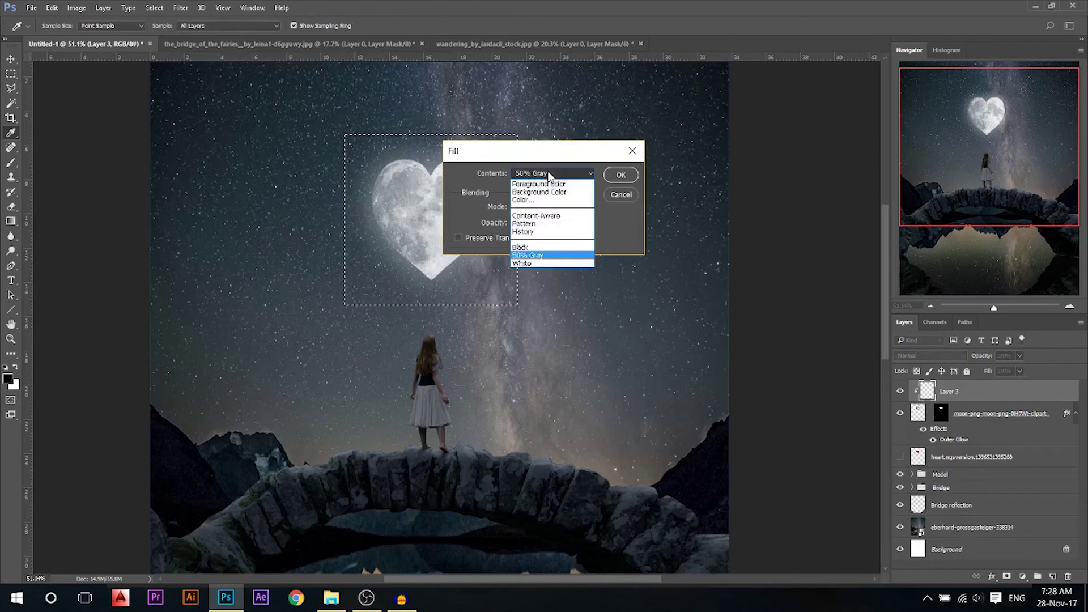
click(539, 256)
click(623, 175)
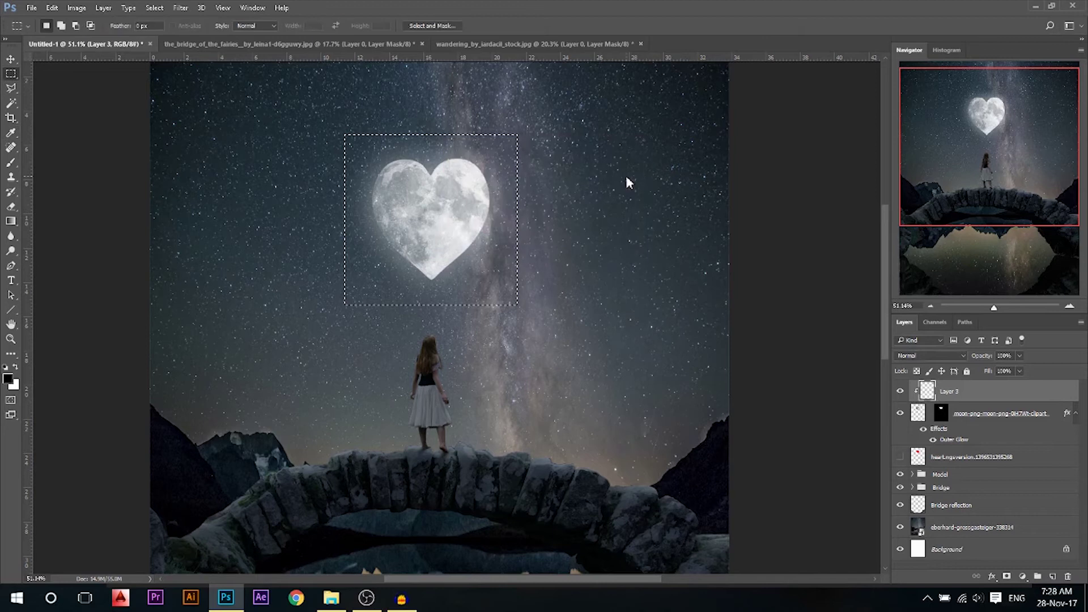
Set the gray clipped layer's blend mode to Overlay, deselect, and compare the moon with the layer off and on
click(918, 356)
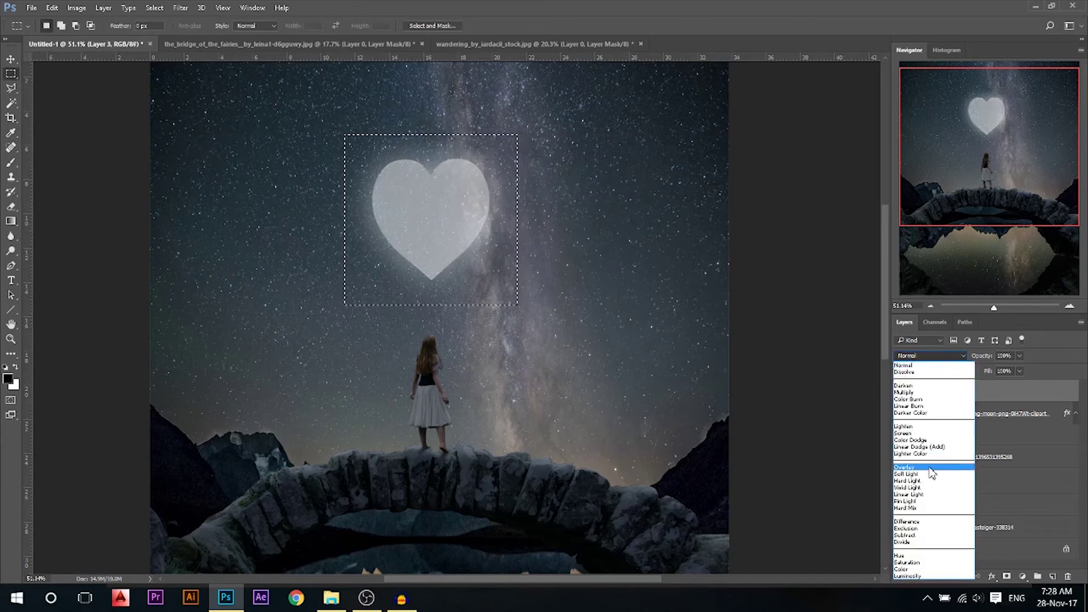
click(921, 476)
key(ctrl+d)
click(900, 391)
click(900, 391)
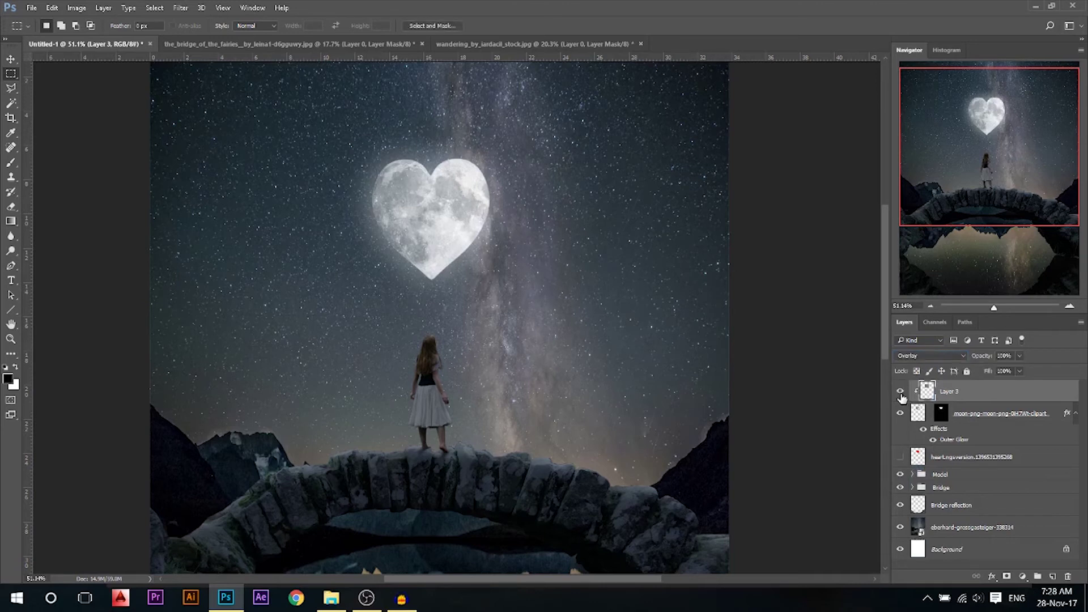
Dodge the midtones on the heart moon's left lobe and lower left side at 68% exposure
click(12, 251)
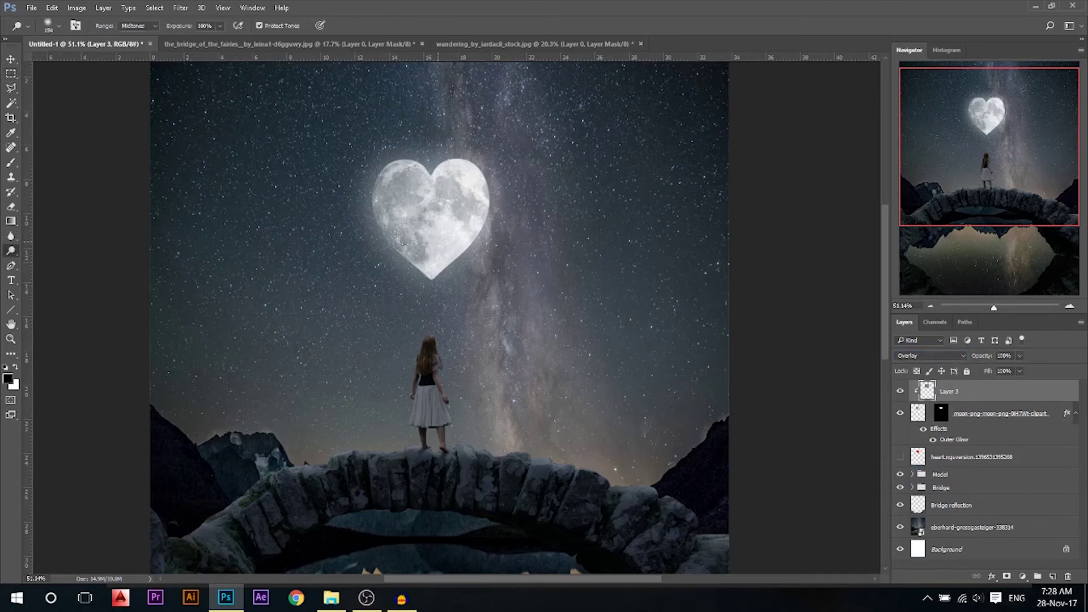
drag(490, 260, 477, 260)
drag(190, 27, 174, 28)
mouse_move(396, 184)
mouse_down()
mouse_move(400, 204)
mouse_move(393, 181)
mouse_move(399, 200)
mouse_move(437, 176)
mouse_up()
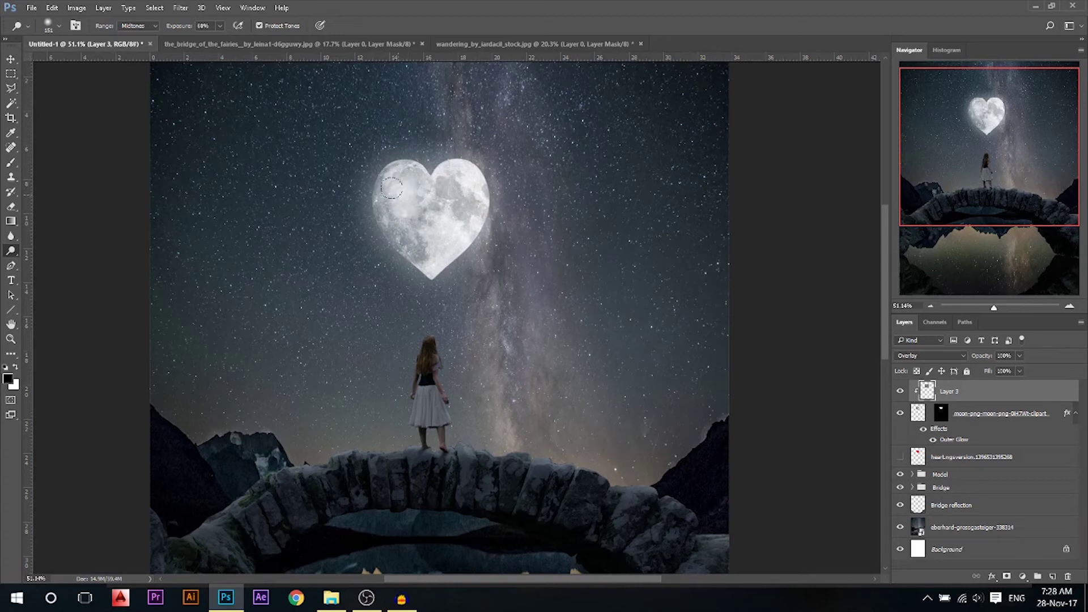
mouse_move(417, 243)
mouse_down()
mouse_move(439, 223)
mouse_move(400, 224)
mouse_move(391, 169)
mouse_move(401, 210)
mouse_up()
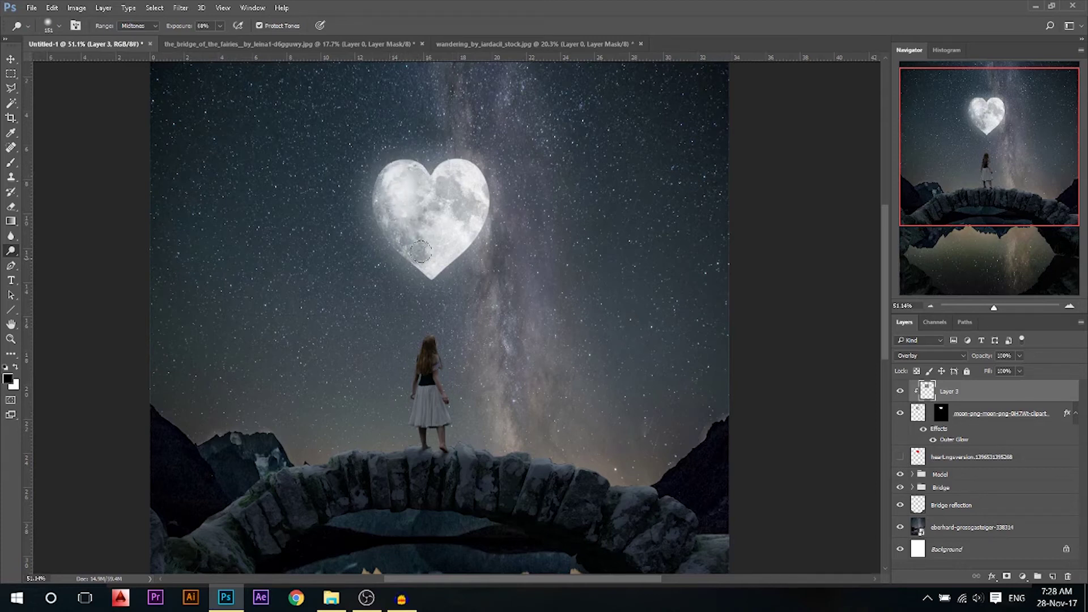
Burn the midtones along the heart moon's right edge and top notch, first at 43% and then at 100% exposure
right_click(11, 250)
click(58, 261)
click(154, 25)
drag(180, 27, 194, 28)
mouse_move(491, 206)
mouse_down()
mouse_move(480, 163)
mouse_move(484, 172)
mouse_up()
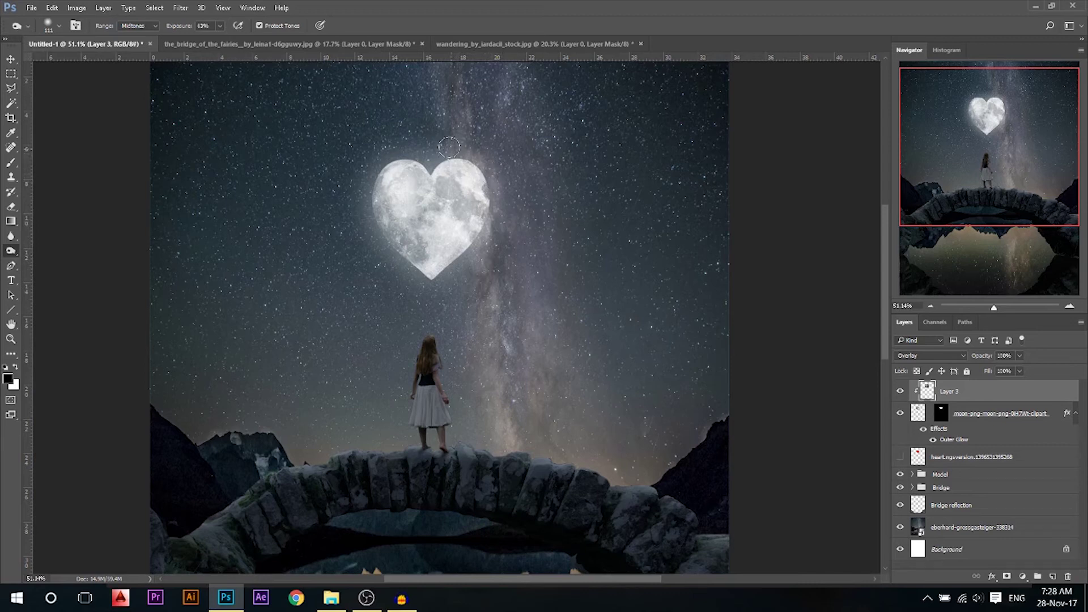
drag(426, 161, 430, 166)
drag(174, 26, 239, 27)
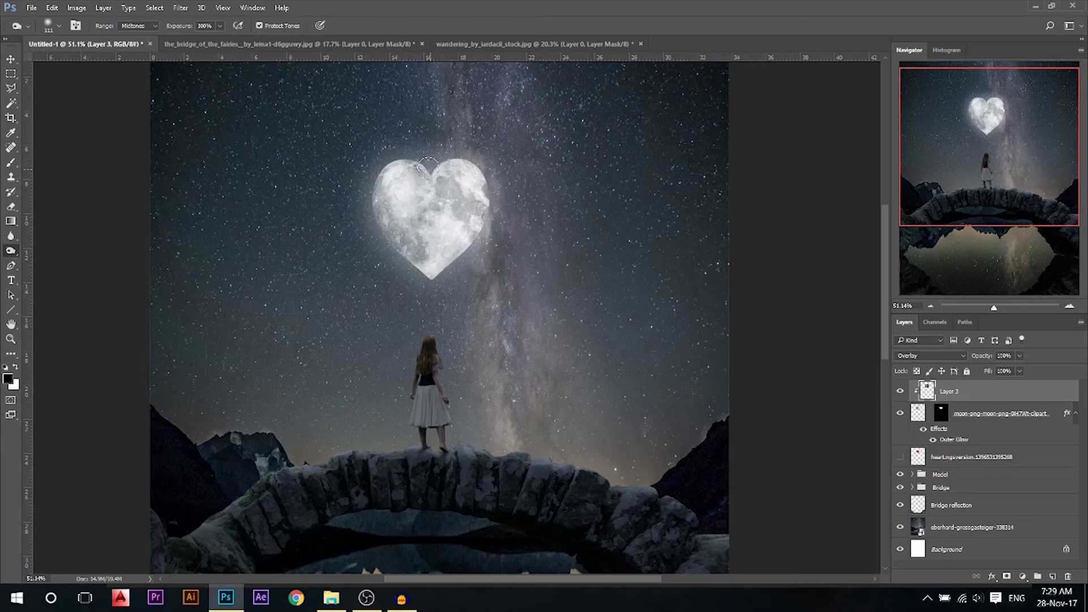
drag(500, 184, 498, 202)
Burn the shadows around the upper edge of the heart moon at 32% exposure, then switch back to the Dodge tool
click(136, 26)
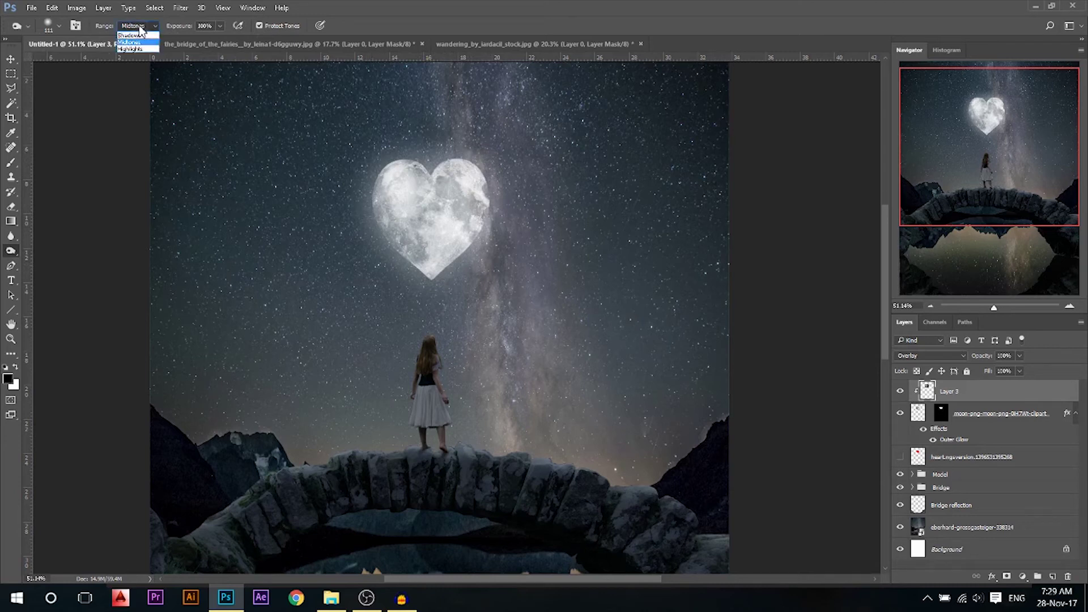
click(141, 34)
drag(187, 27, 153, 27)
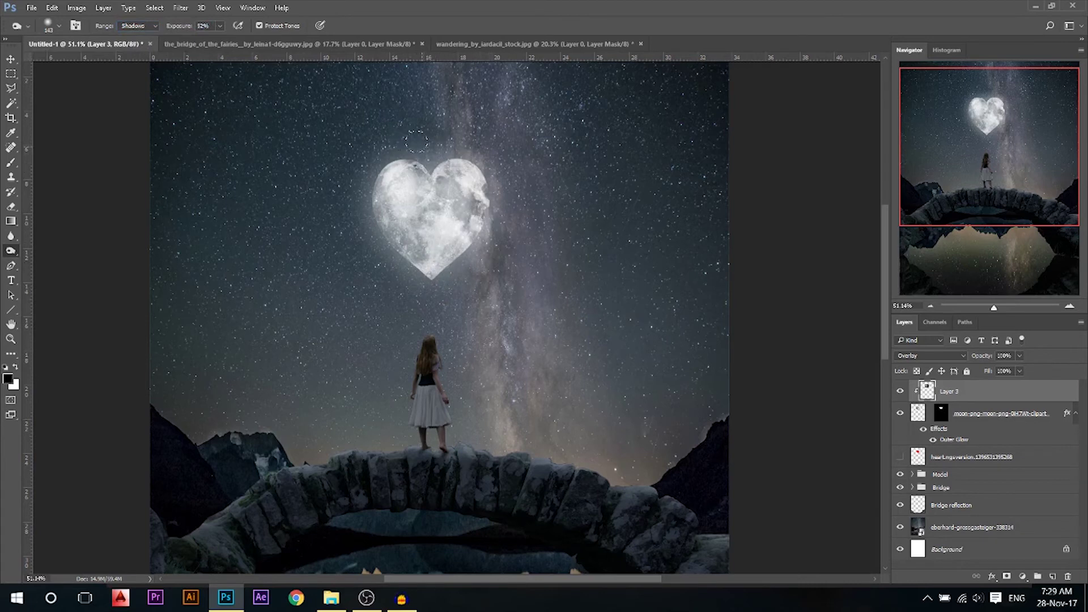
drag(385, 147, 375, 150)
right_click(11, 251)
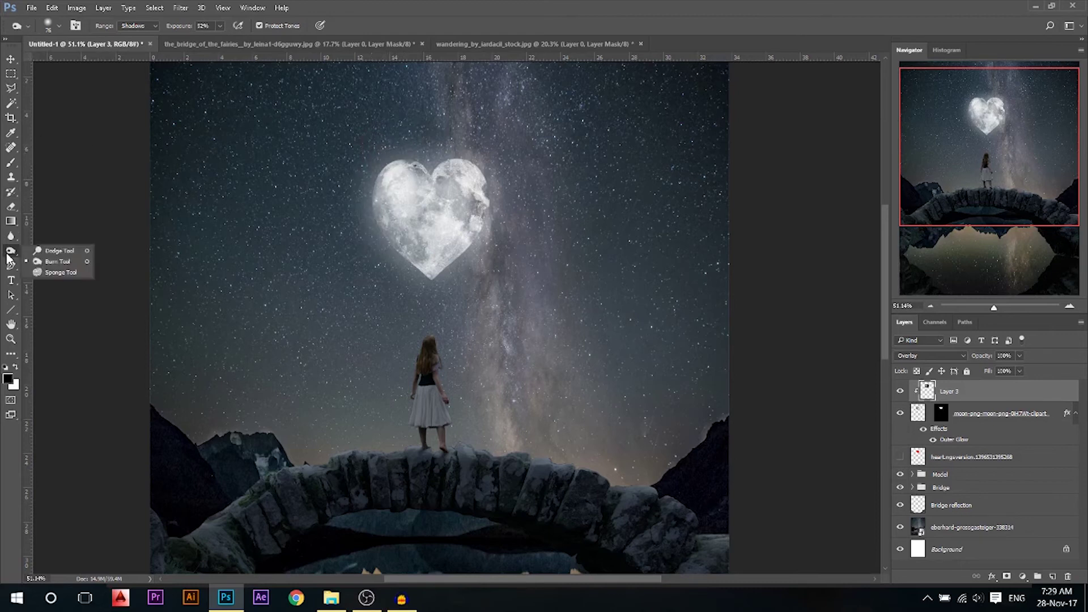
click(62, 251)
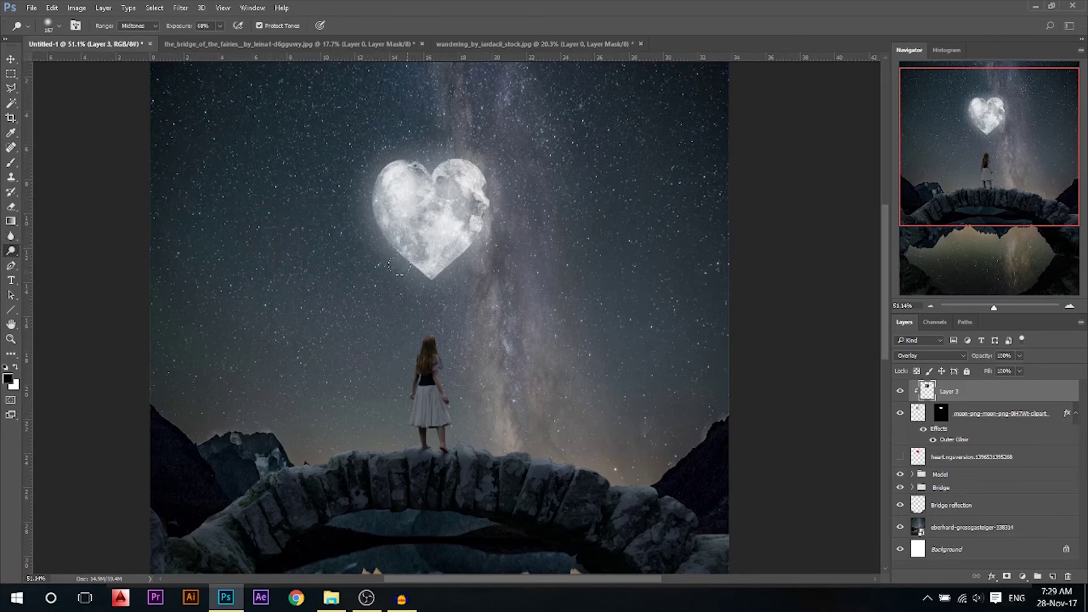
Compare the heart moon with and without the dodge-and-burn layer, both in the whole composition and close up
scroll(509, 294, down, 3)
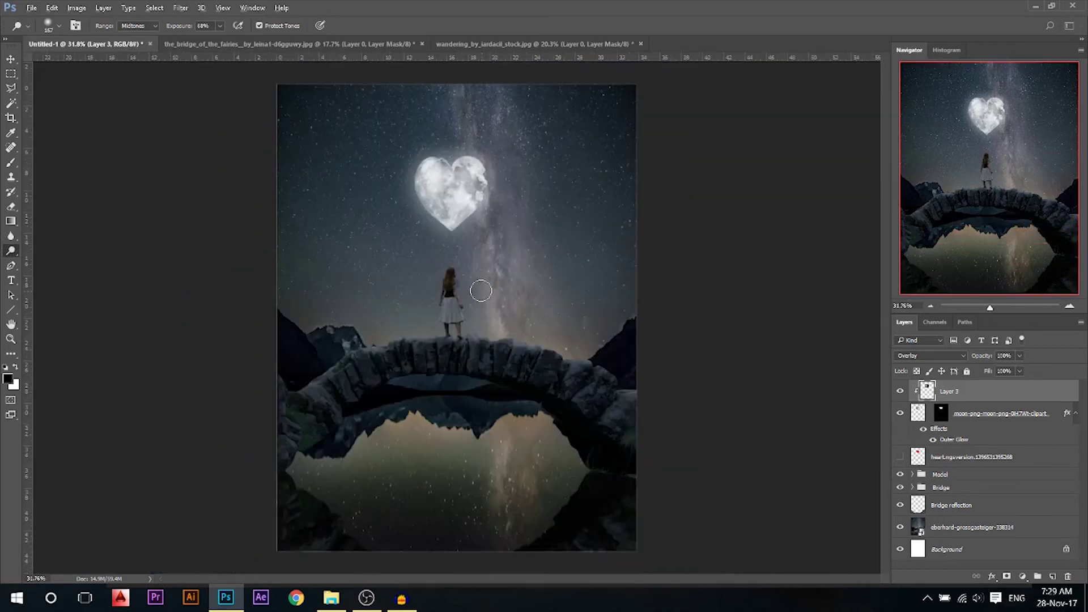
click(900, 392)
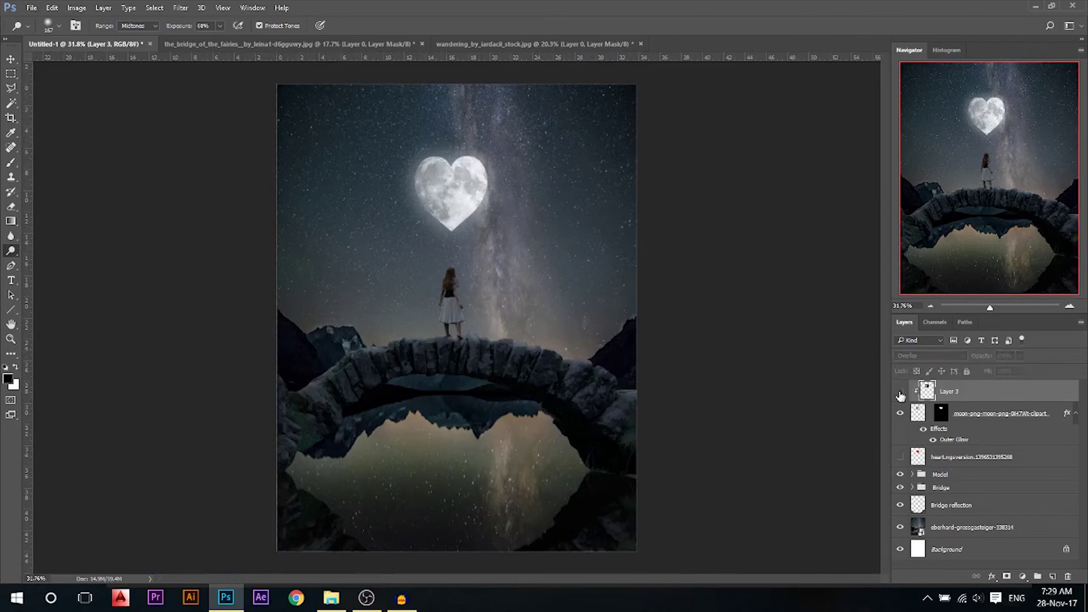
click(899, 391)
click(900, 394)
click(899, 394)
click(10, 60)
alt+scroll(447, 171, up, 3)
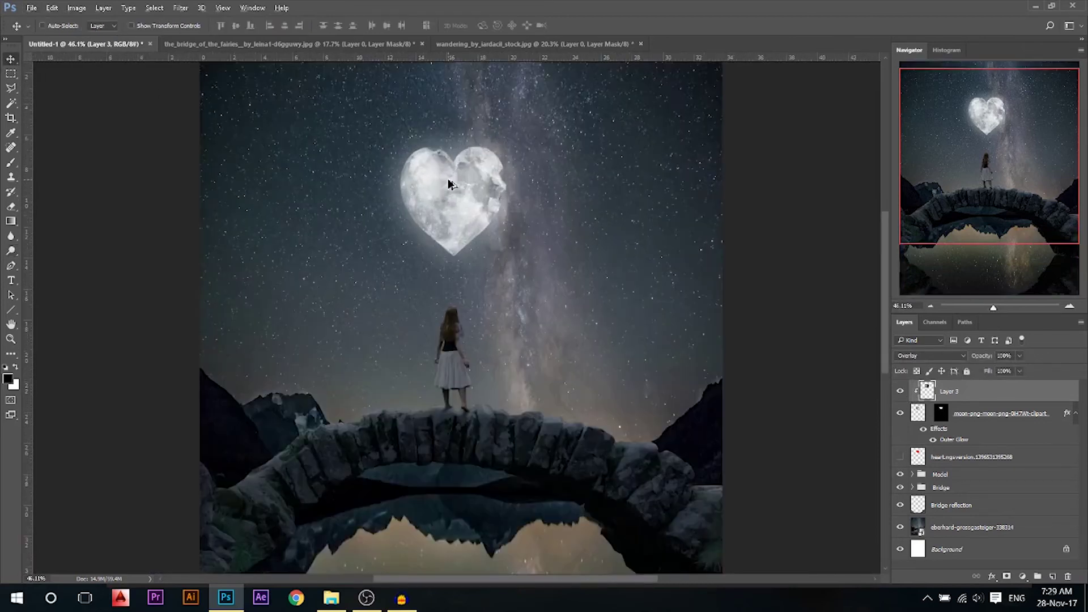
alt+scroll(451, 182, down, 3)
alt+scroll(456, 317, down, 2)
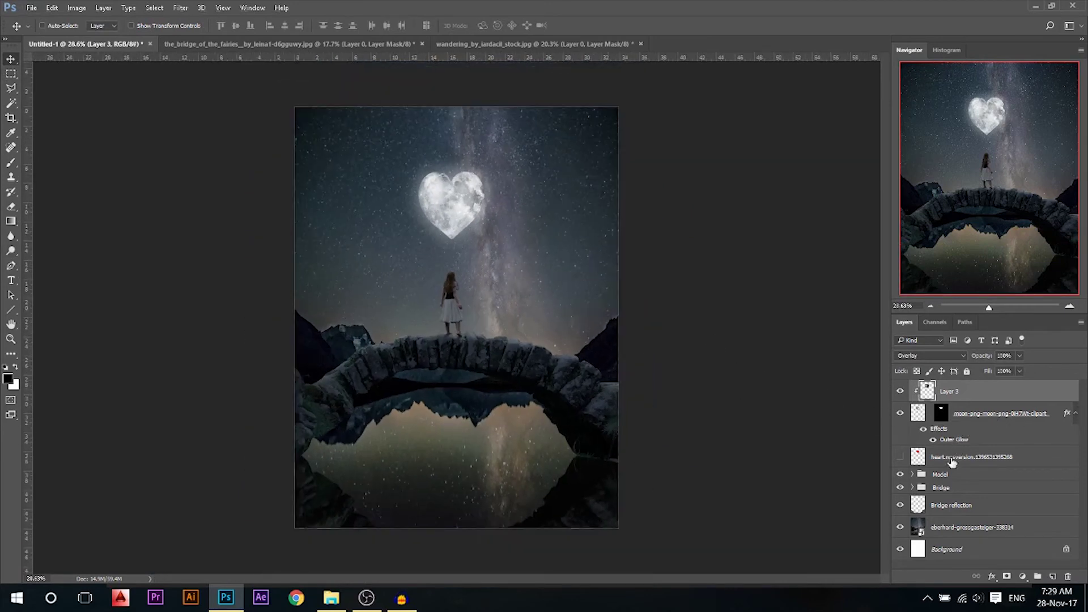
Group the moon layer with its clipped dodge-and-burn layer and name the group Moon
ctrl+click(966, 418)
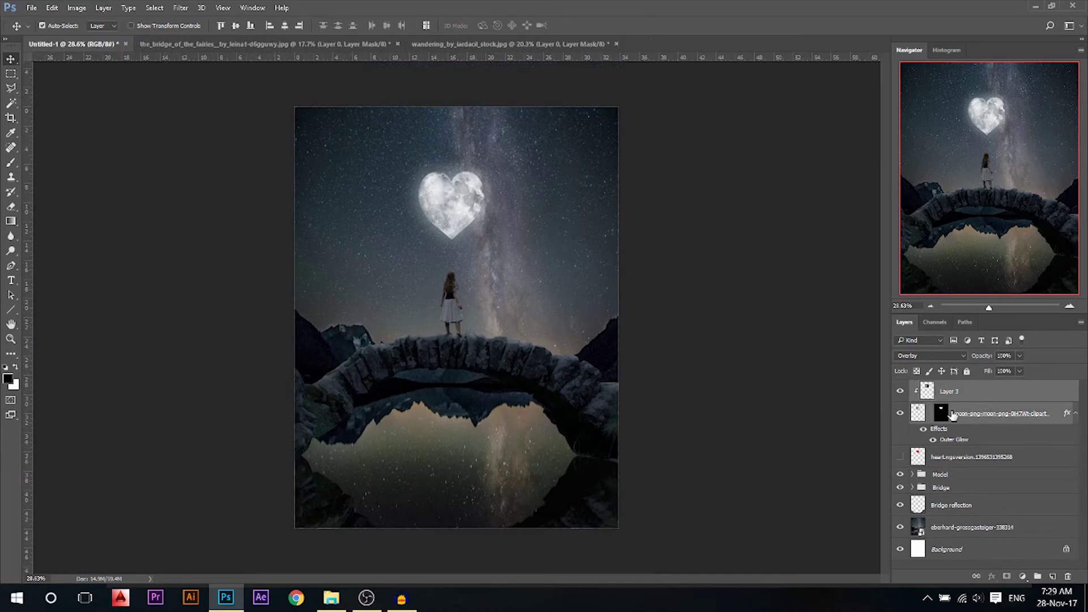
key(ctrl+g)
double_click(943, 387)
text(Moon)
key(Return)
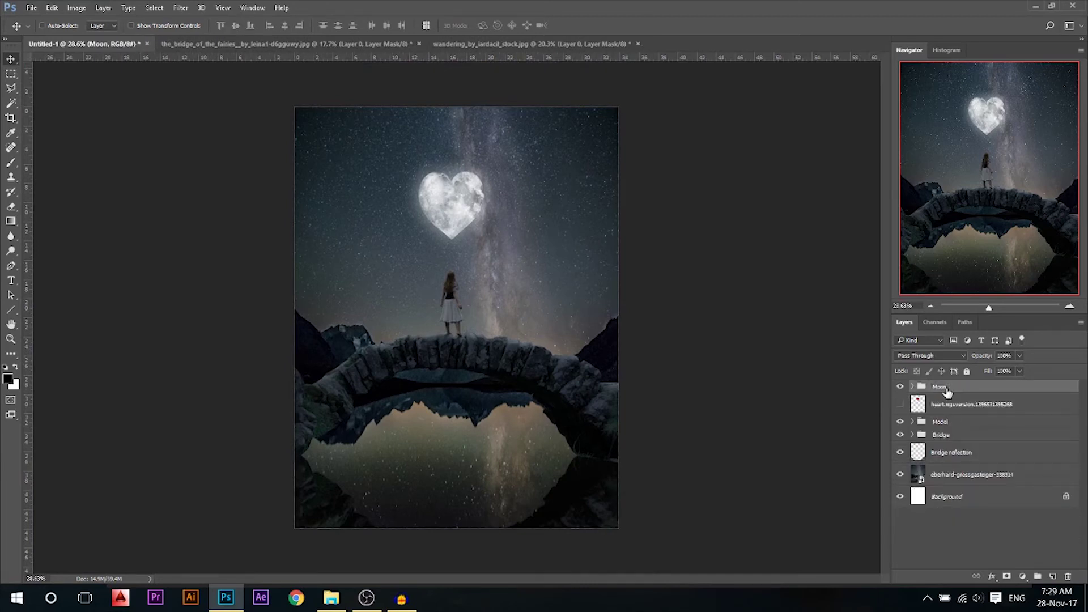
Add a Curves adjustment above the Moon group, darkening the midtones, pulling the white point inward and slightly lifting the blacks
click(1023, 576)
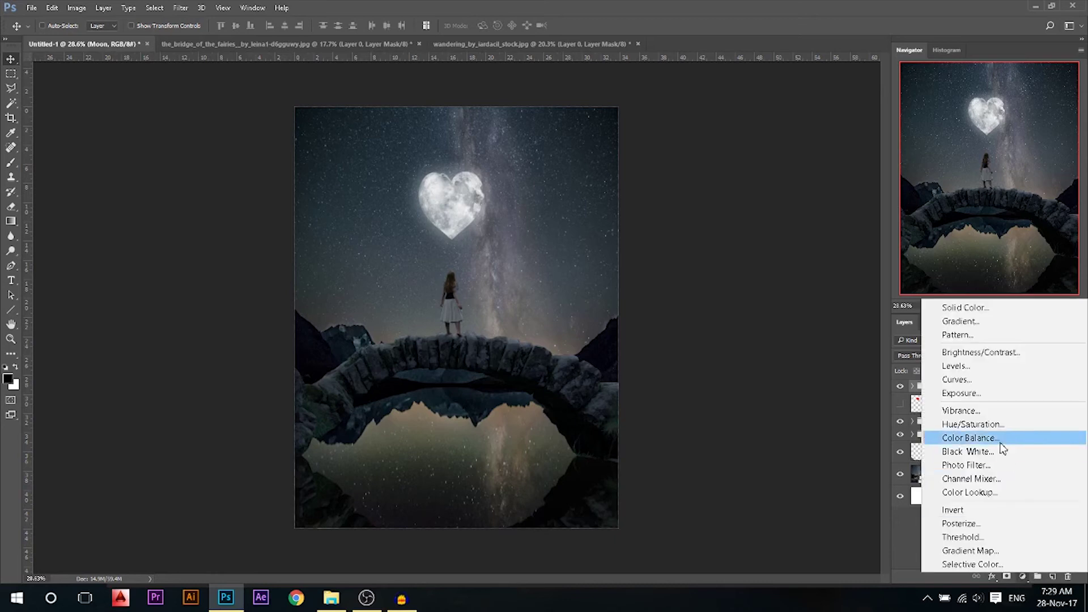
click(974, 387)
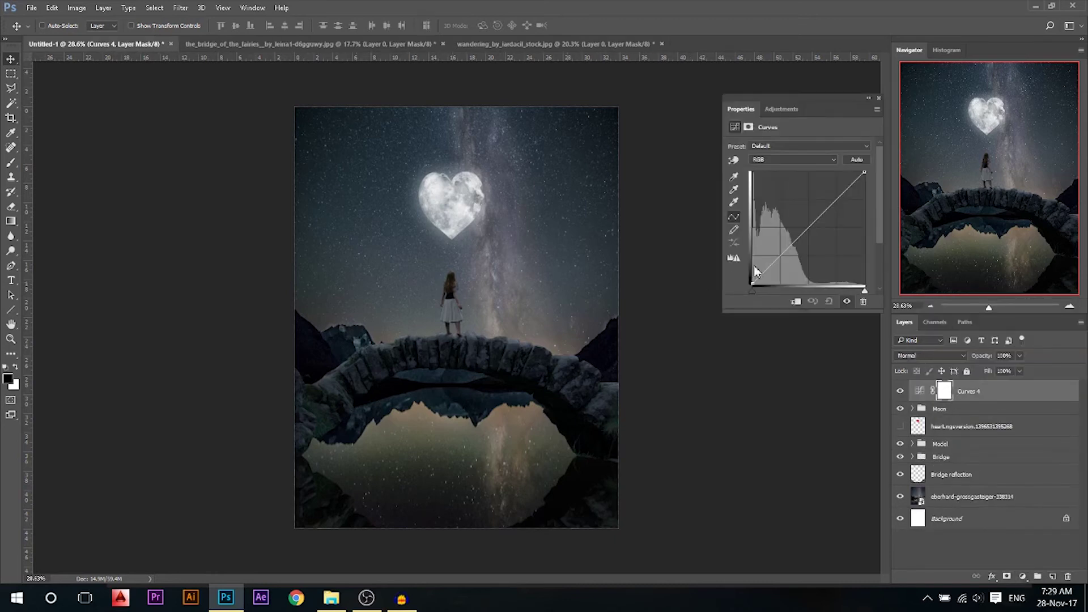
drag(783, 258, 784, 260)
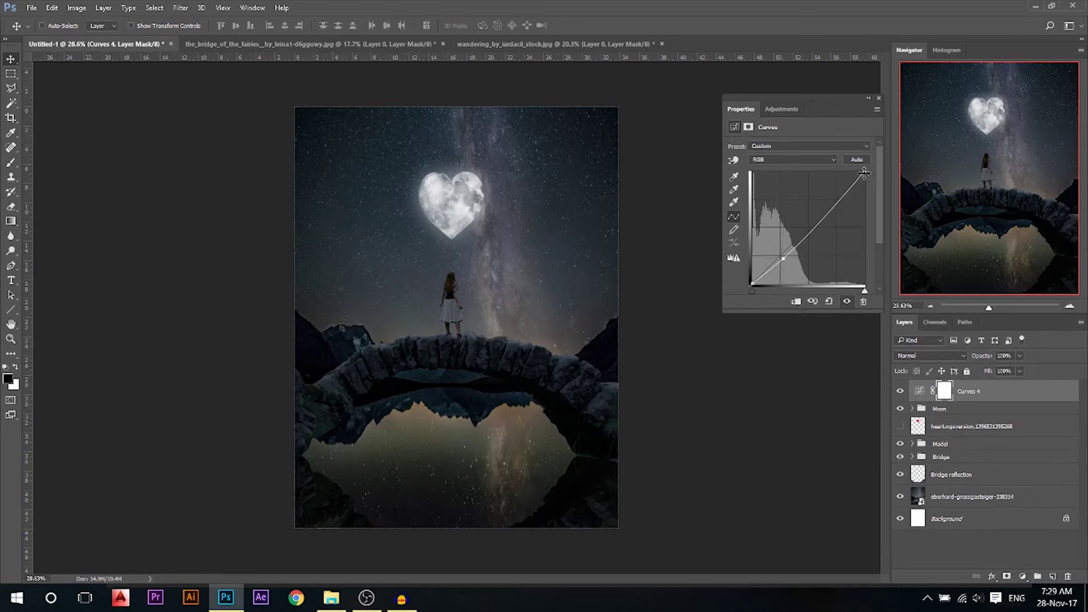
drag(864, 173, 850, 172)
drag(751, 283, 752, 280)
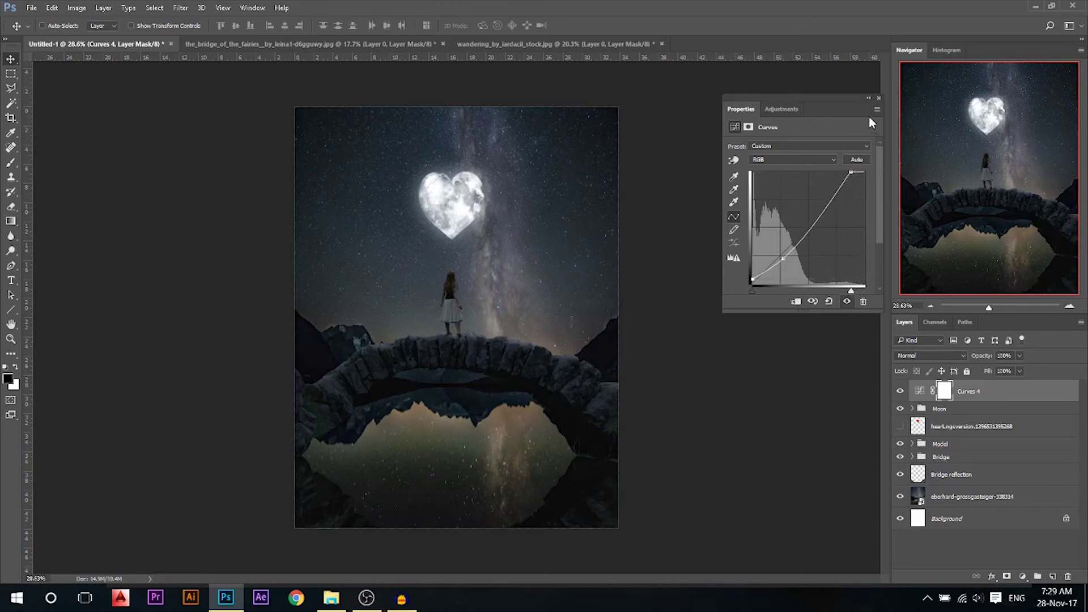
click(879, 98)
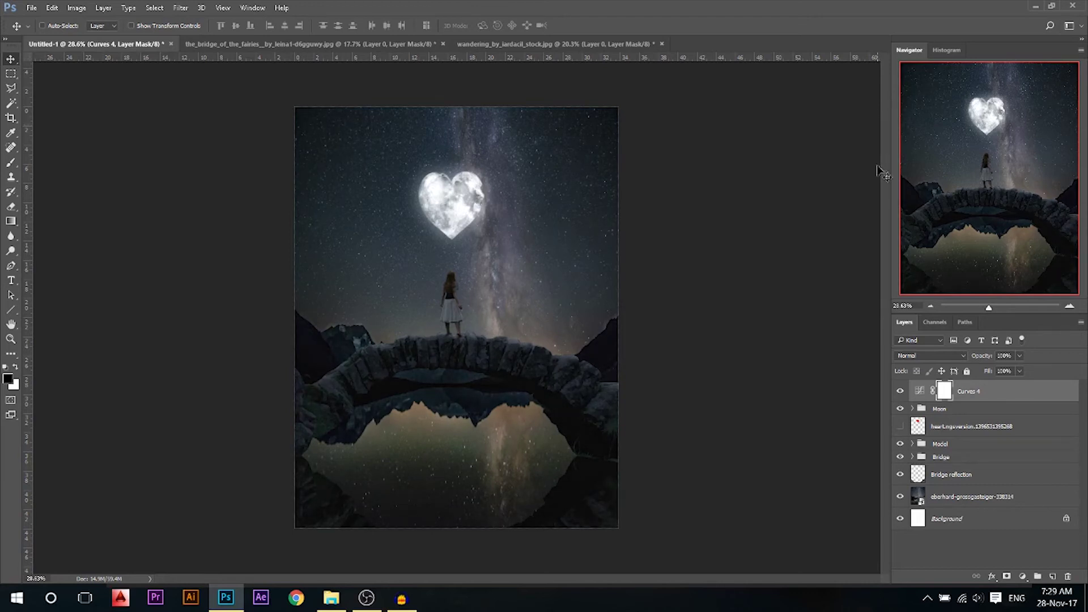
Paint a large soft white glow around the heart moon at 44% brush opacity on a new layer beneath the Curves adjustment
click(980, 410)
click(1051, 578)
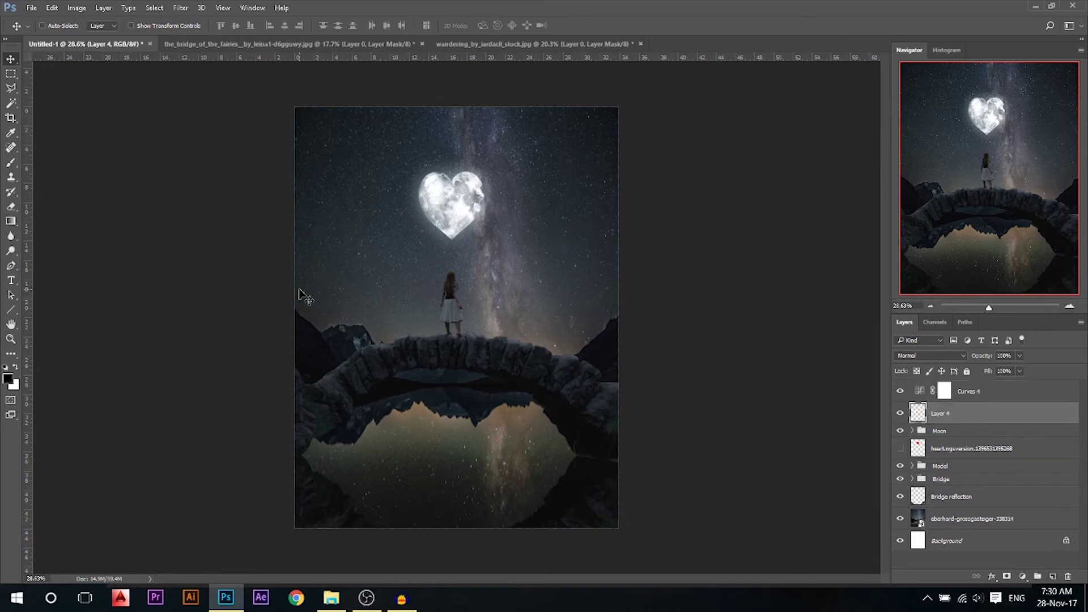
key(b)
click(16, 369)
drag(481, 260, 487, 257)
drag(202, 27, 178, 26)
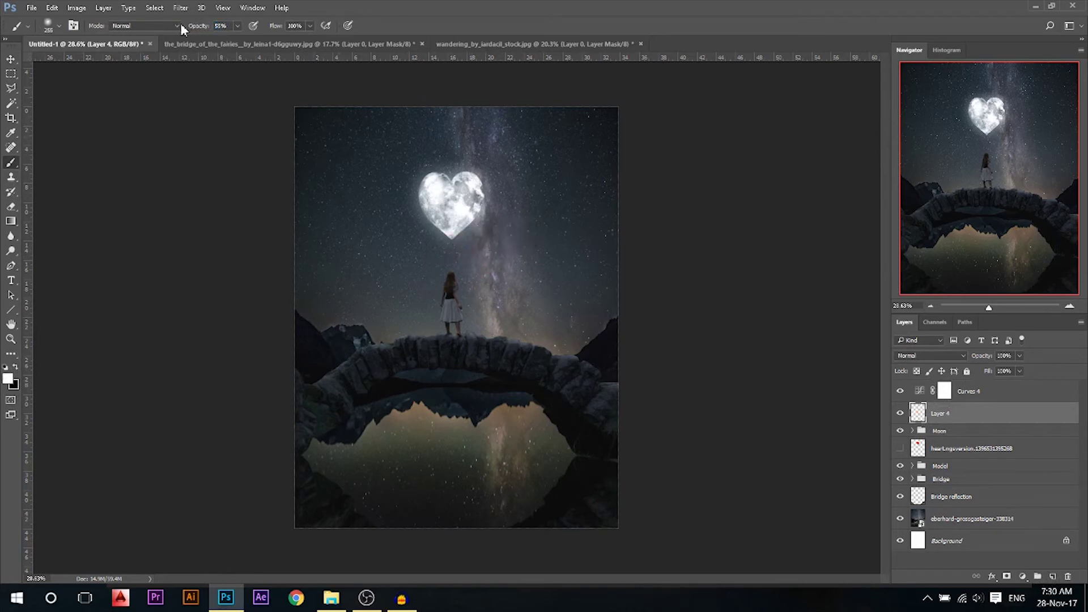
mouse_move(436, 223)
mouse_down()
mouse_move(463, 214)
mouse_move(432, 150)
mouse_up()
drag(435, 198, 460, 245)
mouse_move(444, 146)
mouse_down()
mouse_move(487, 272)
mouse_move(386, 142)
mouse_move(481, 318)
mouse_move(395, 111)
mouse_move(447, 204)
mouse_move(411, 229)
mouse_move(454, 198)
mouse_up()
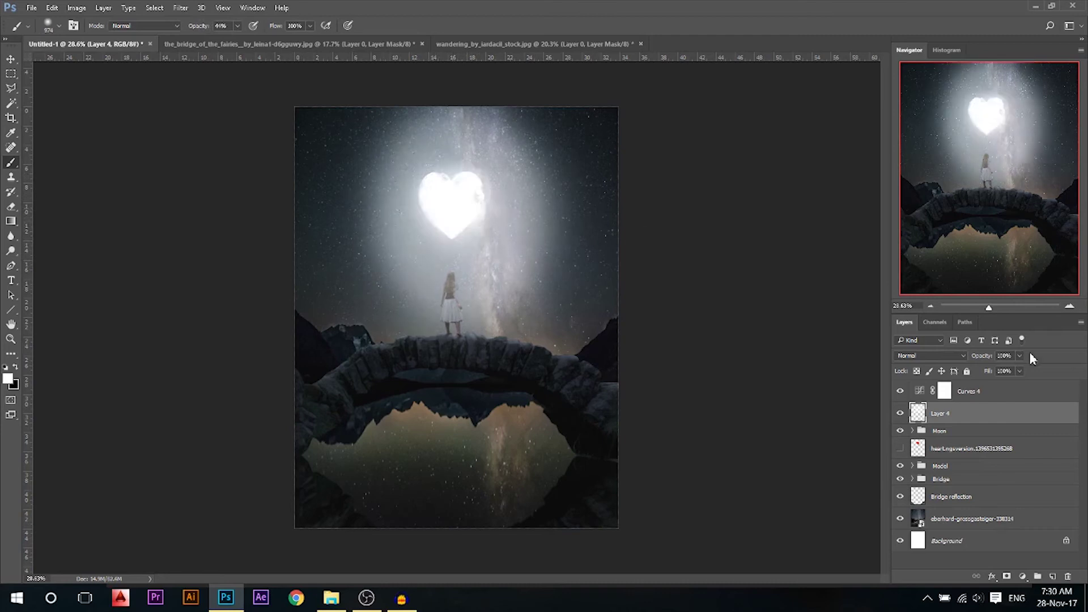
Set the moon glow layer to 28% opacity and Screen blend mode, and compare the image with and without it
drag(997, 371, 977, 368)
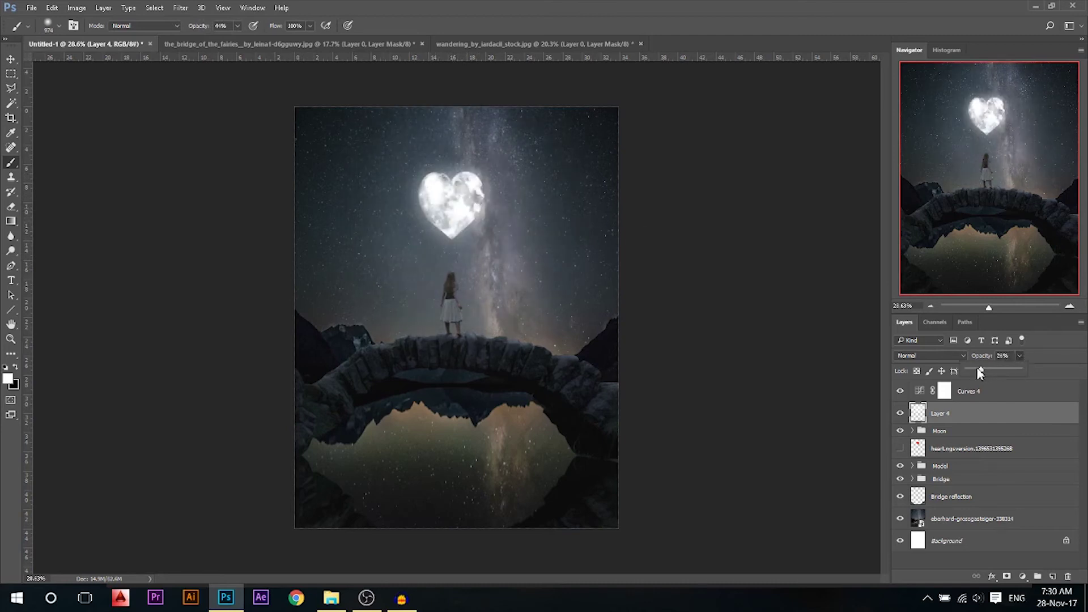
click(929, 355)
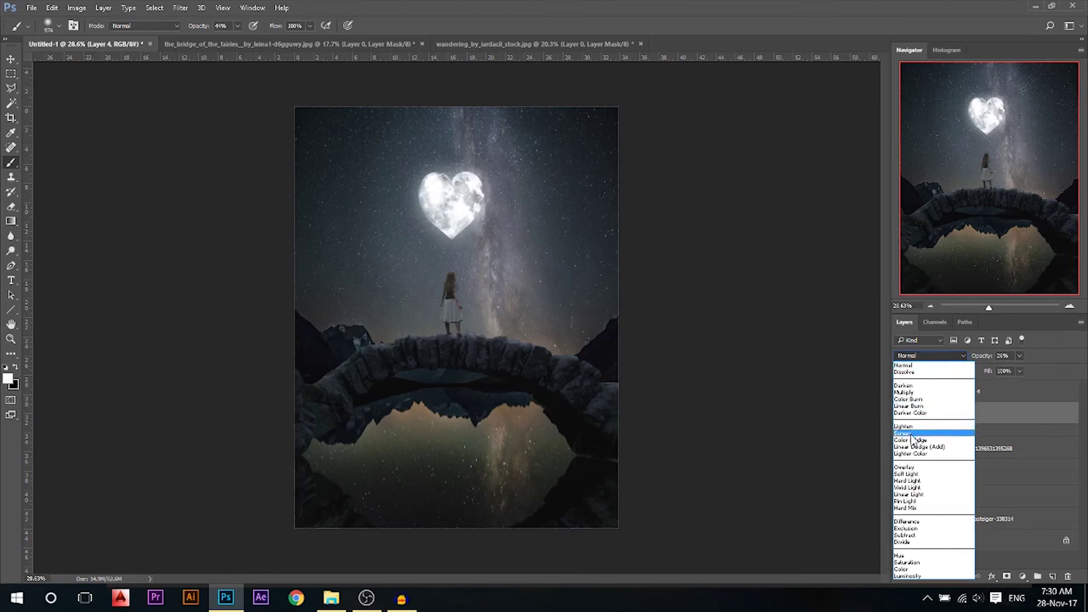
click(912, 434)
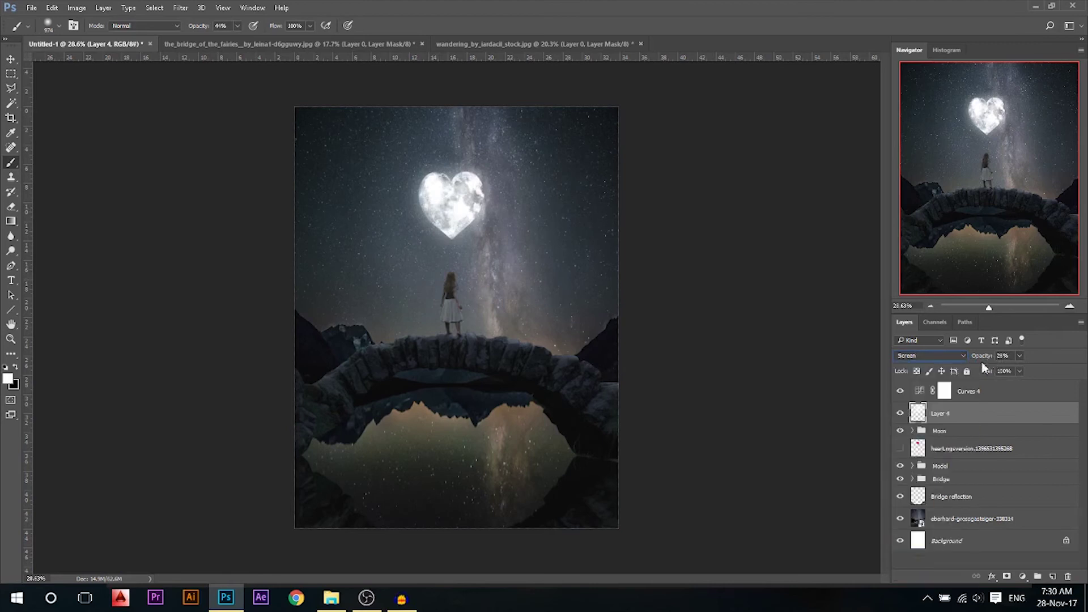
click(899, 413)
click(900, 413)
Paint a soft white light beam from the heart moon down around the woman to the bridge on a new layer
click(1052, 576)
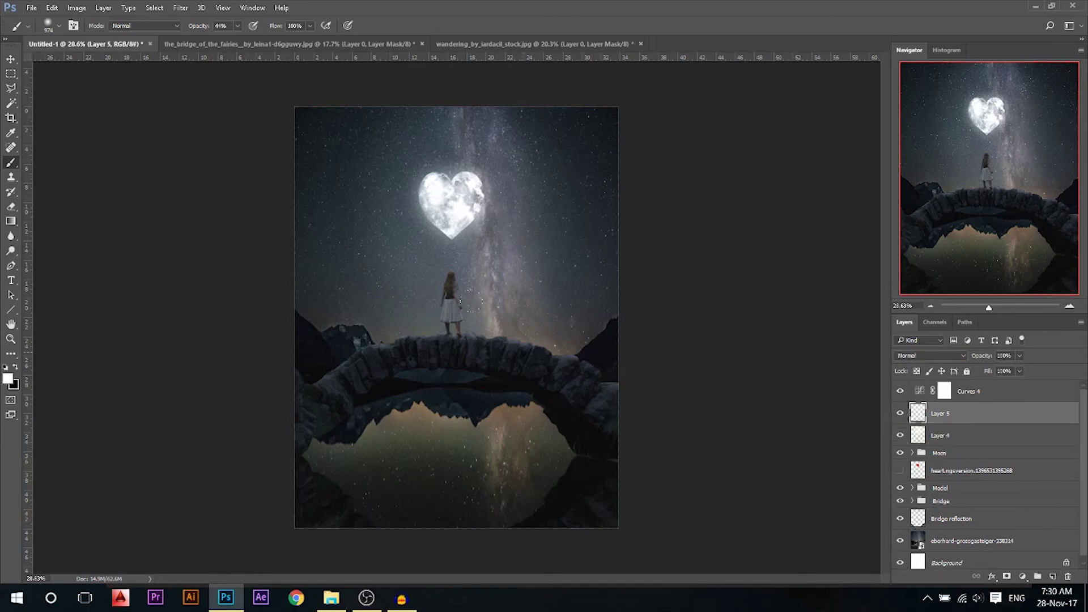
drag(401, 238, 348, 239)
mouse_move(419, 201)
mouse_down()
mouse_move(389, 318)
mouse_move(422, 204)
mouse_move(428, 298)
mouse_move(448, 225)
mouse_move(471, 308)
mouse_move(454, 206)
mouse_move(498, 317)
mouse_up()
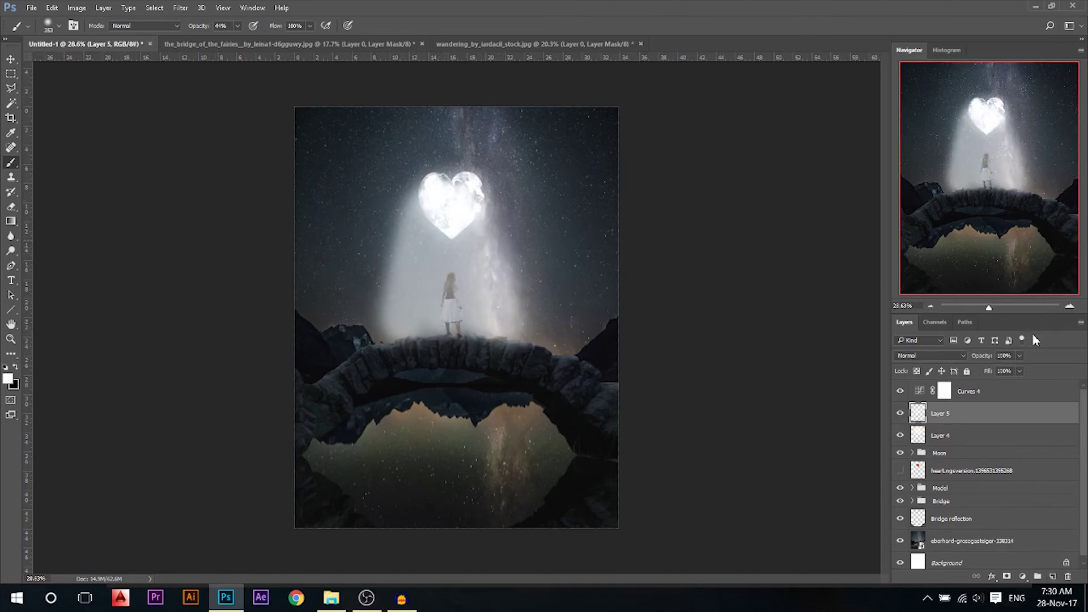
Blend the light beam layer with Soft Light at 15% opacity and compare the image with and without it
click(927, 356)
click(915, 476)
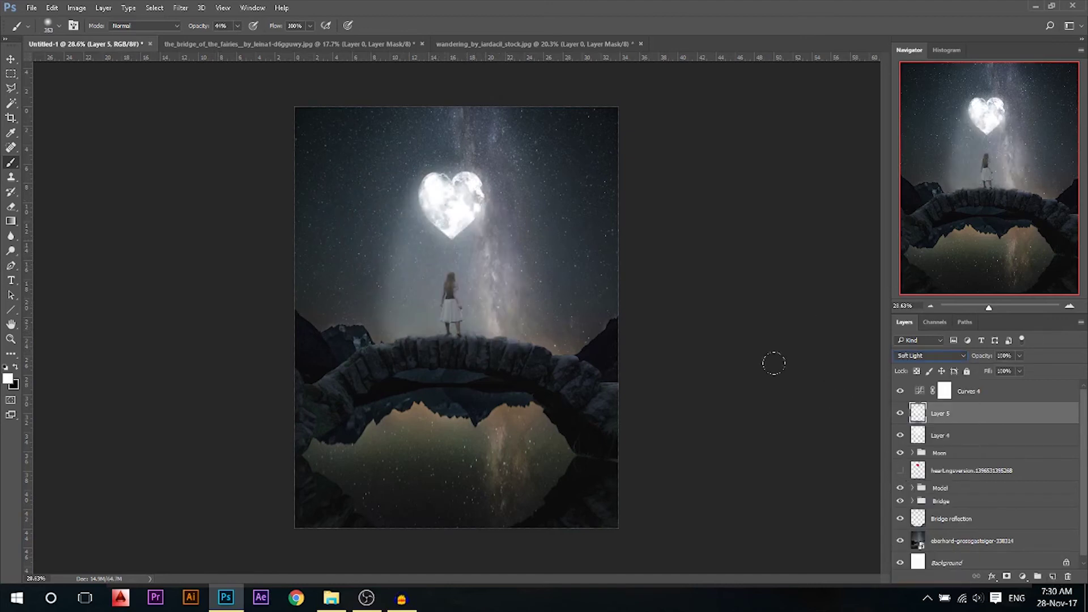
mouse_move(980, 374)
mouse_down()
mouse_move(972, 371)
mouse_move(987, 356)
mouse_up()
click(900, 413)
click(900, 413)
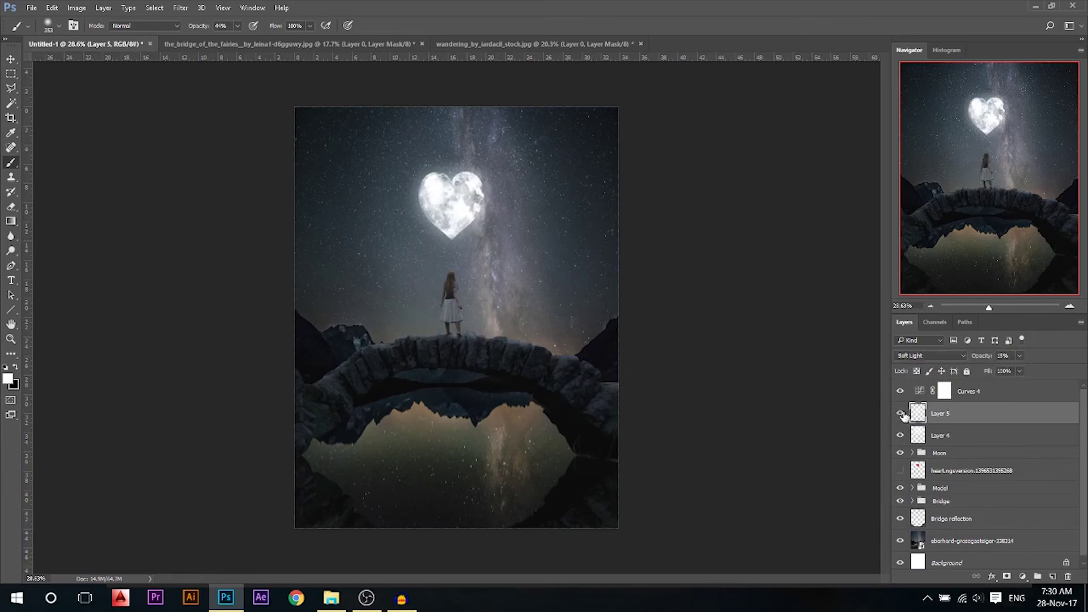
Add a Gradient Map adjustment above the top Curves layer using the Blue, Red, Yellow preset
click(945, 392)
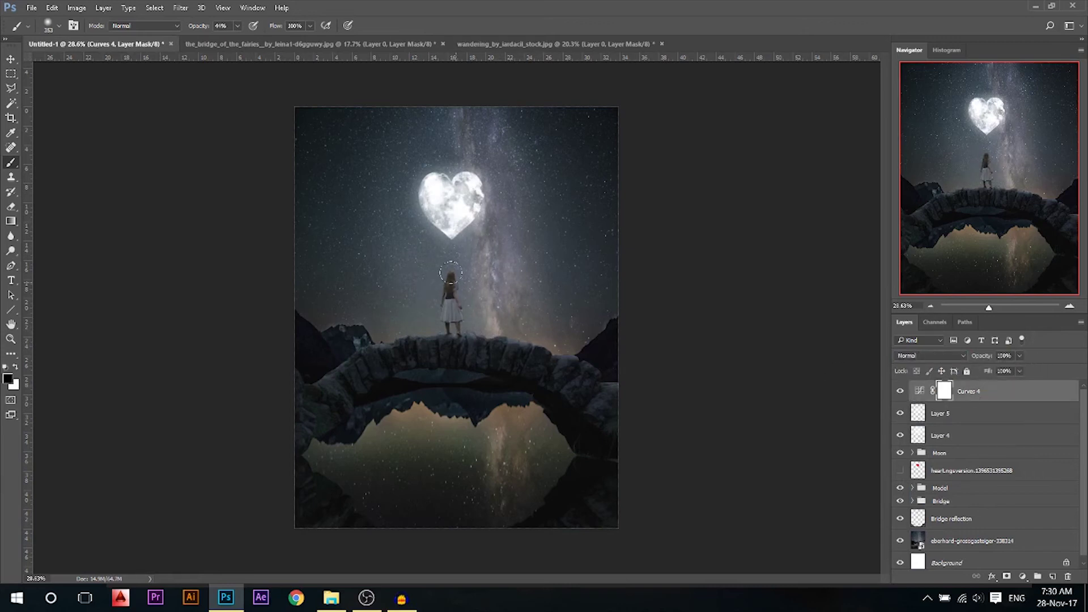
click(11, 59)
scroll(488, 296, down, 2)
scroll(488, 297, up, 1)
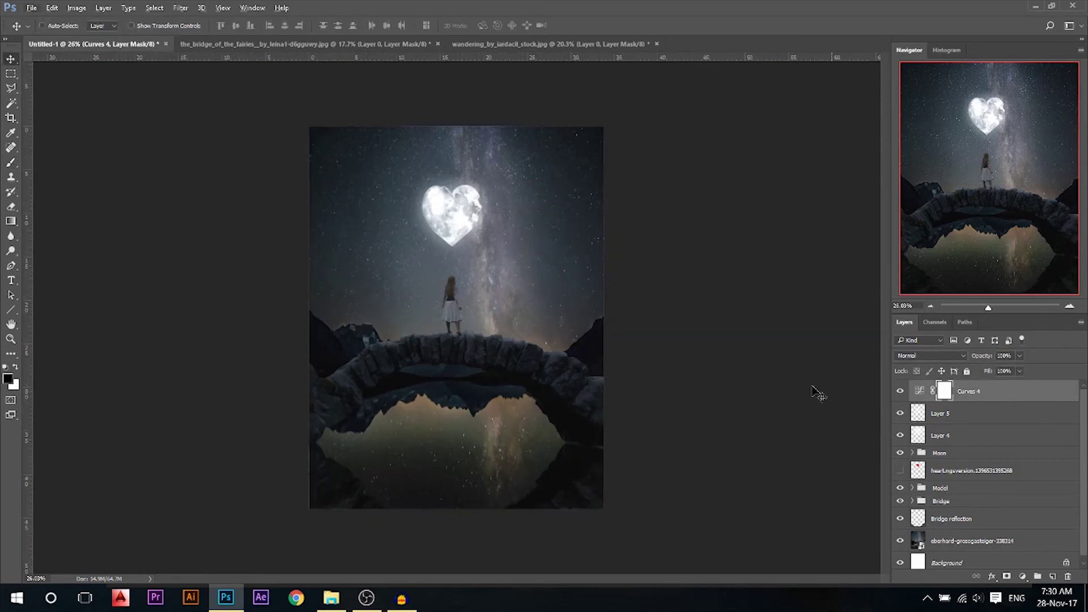
click(1023, 577)
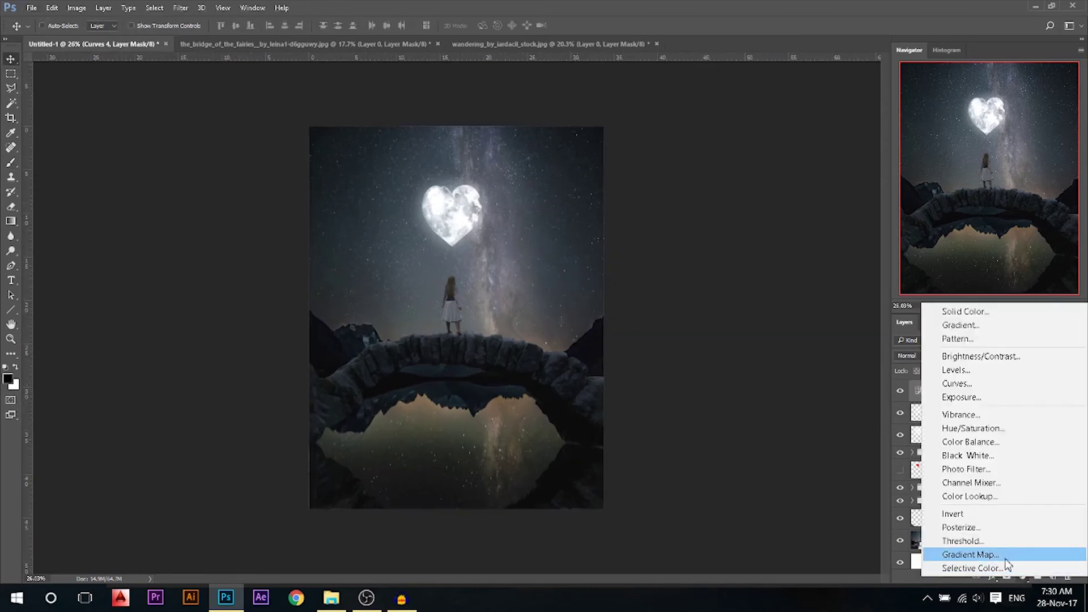
click(969, 555)
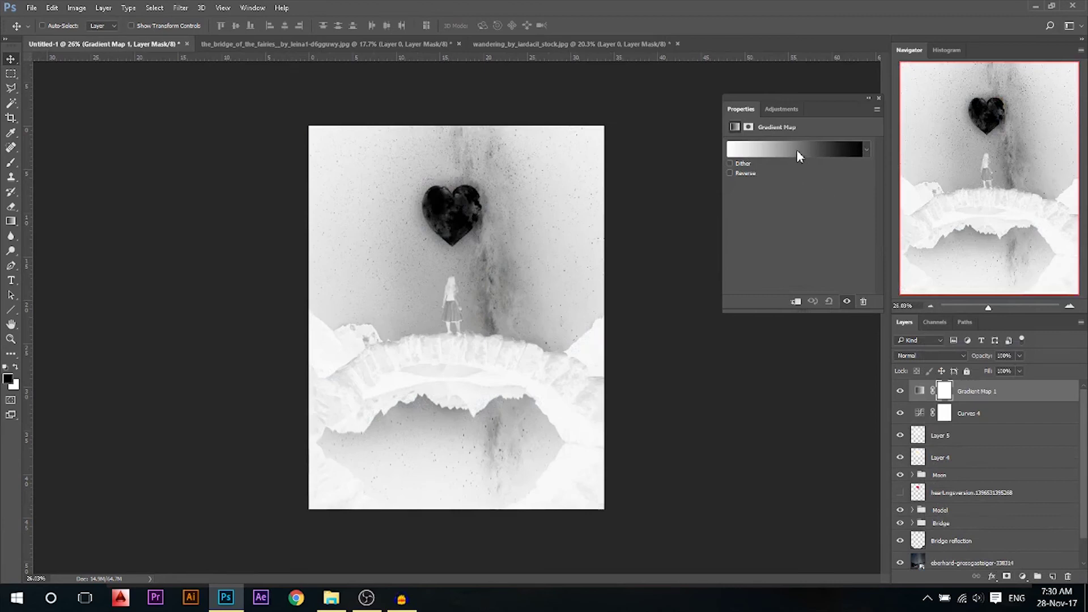
click(799, 155)
click(811, 217)
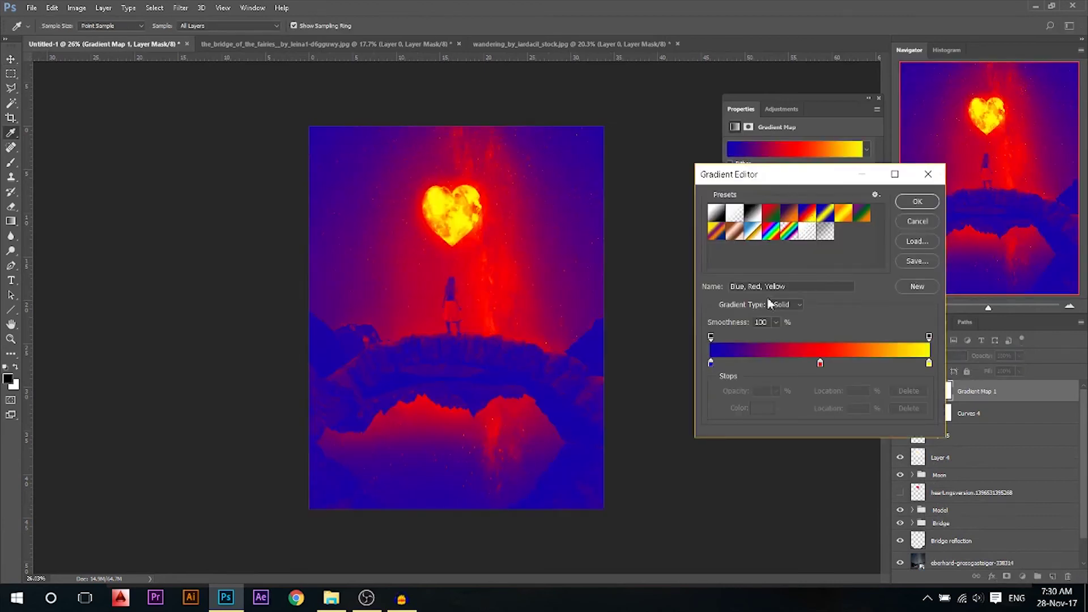
Recolor the gradient map's blue stop to dark purple #710588 and accept the edited gradient
double_click(710, 363)
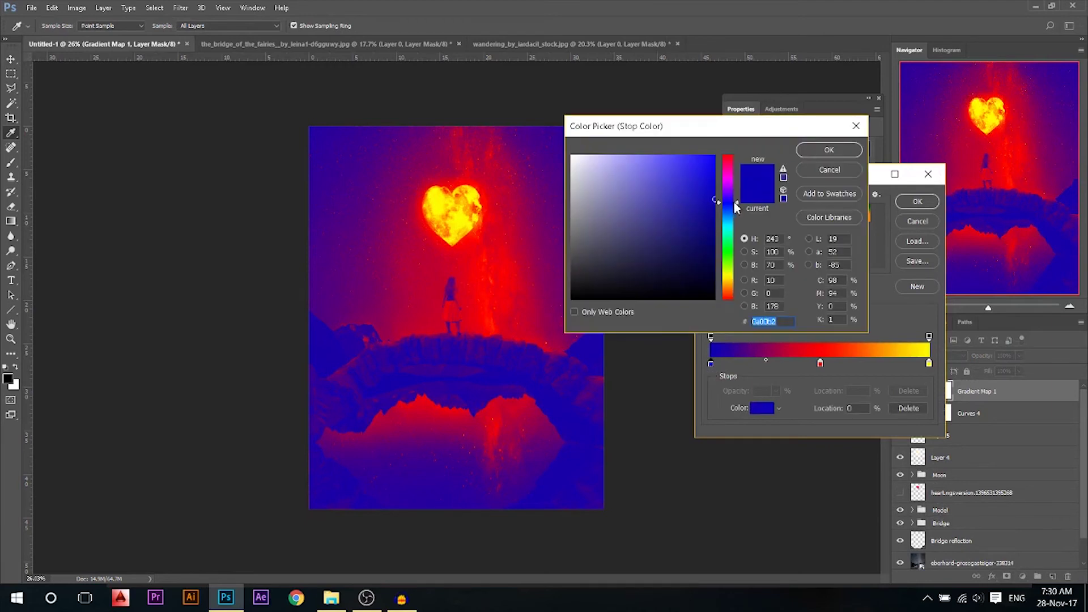
drag(738, 208, 738, 191)
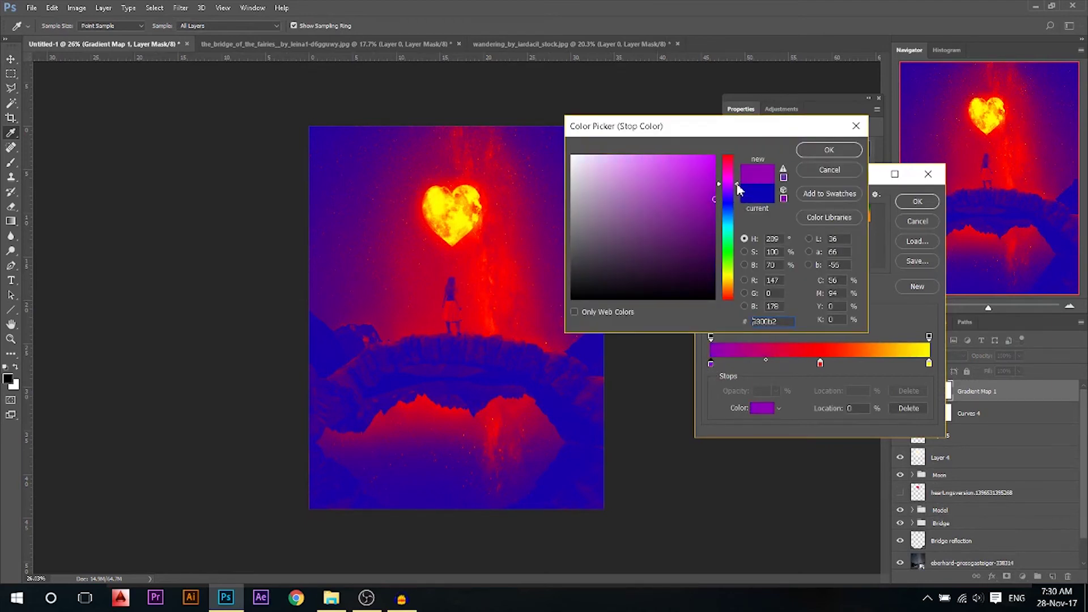
click(709, 222)
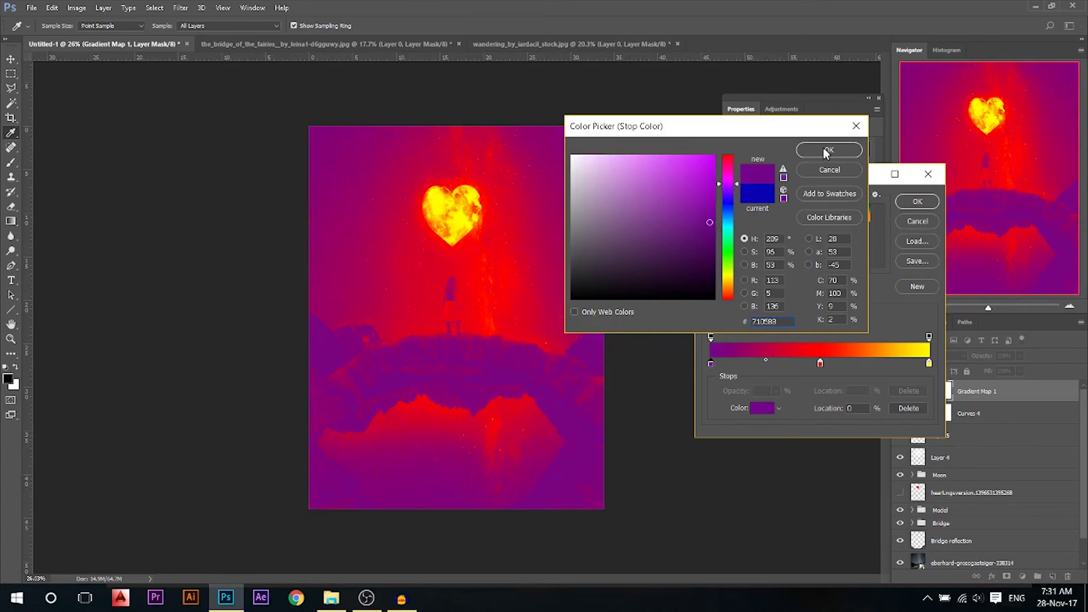
click(827, 151)
click(915, 202)
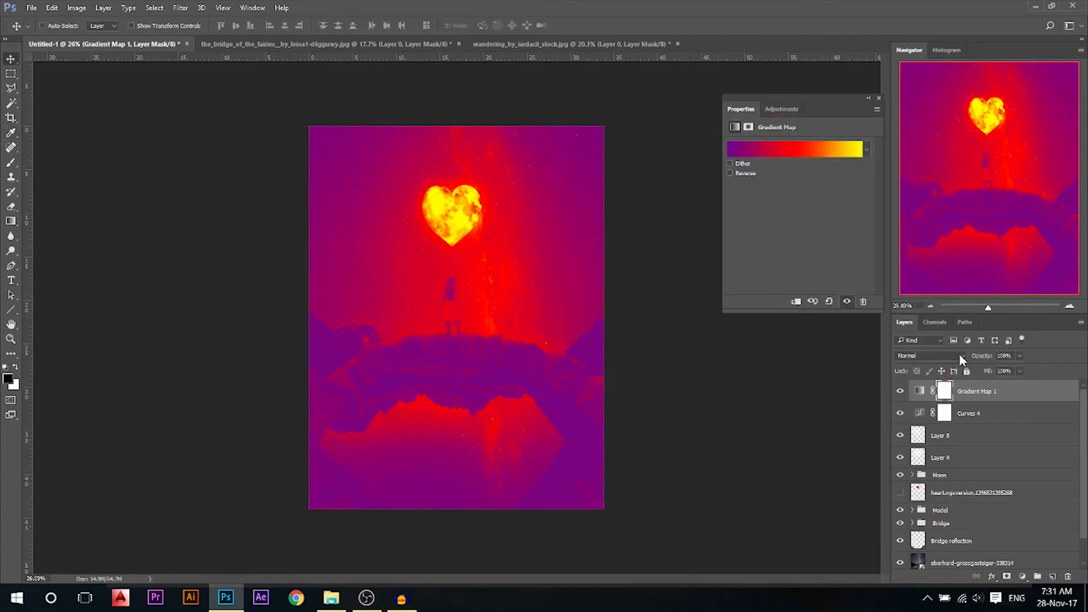
Blend the gradient map with Overlay at 22% opacity and compare the image with and without it
click(959, 355)
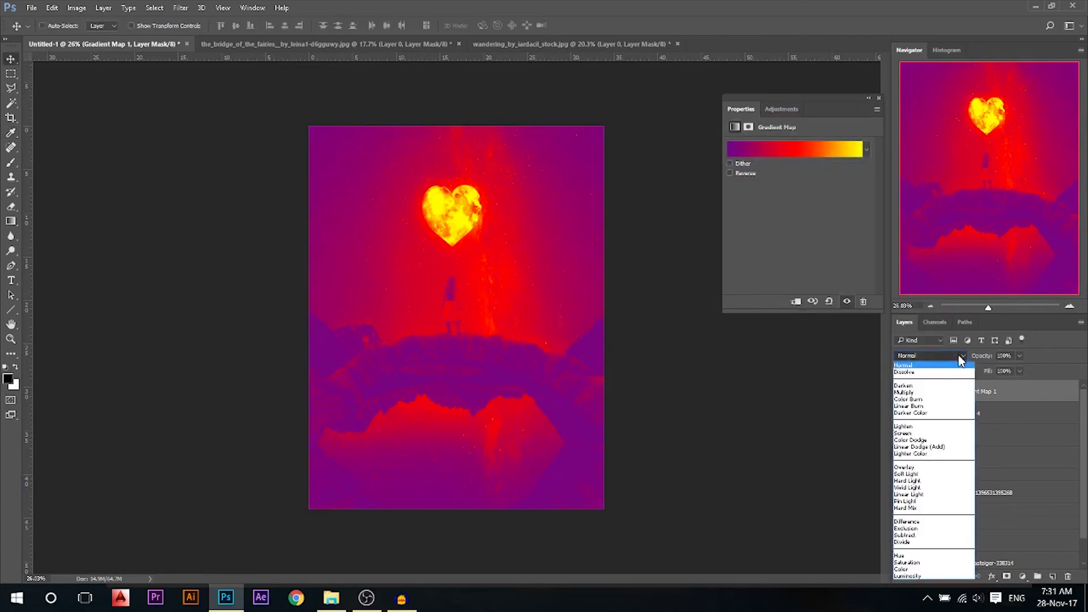
click(935, 468)
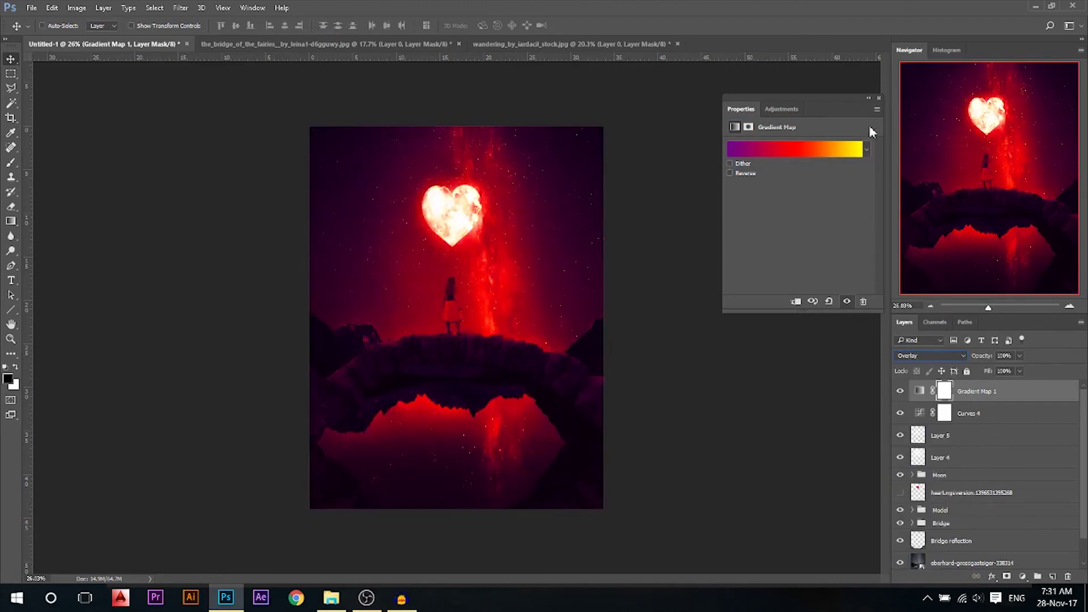
drag(996, 371, 974, 374)
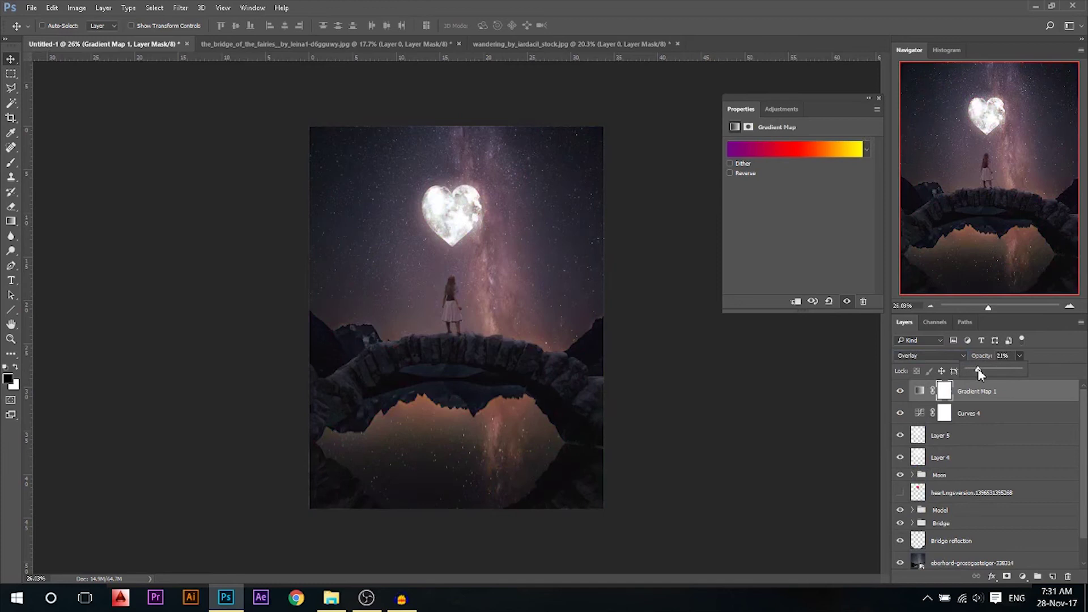
click(900, 392)
click(900, 394)
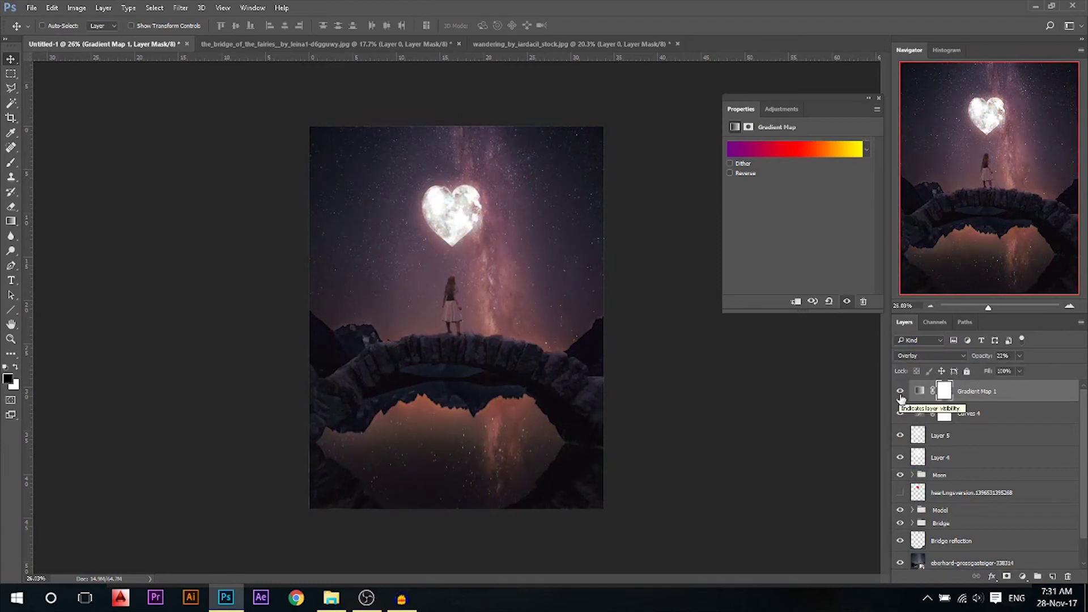
click(879, 99)
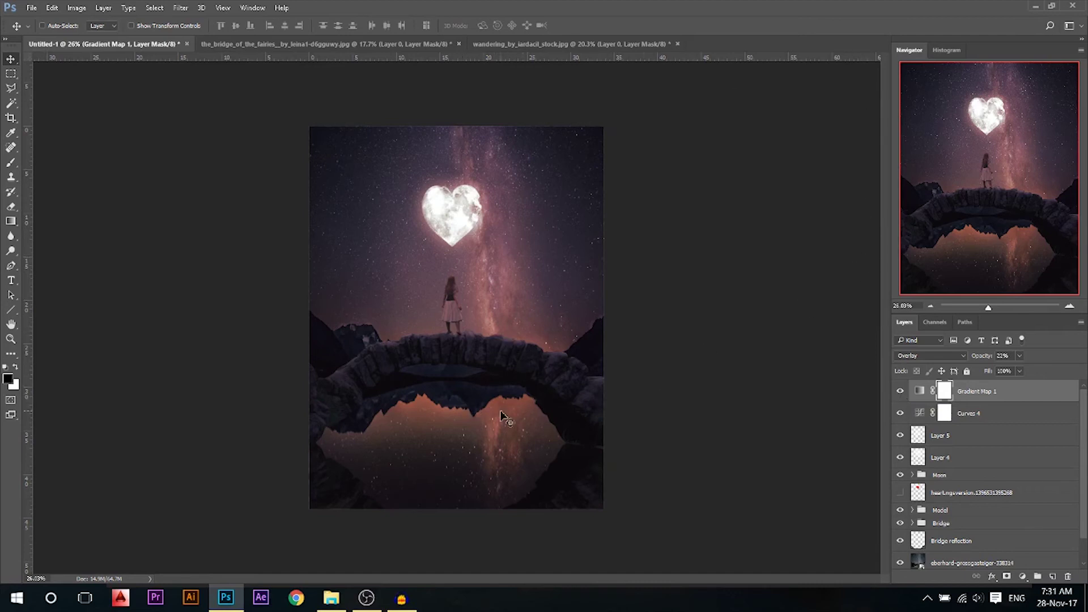
Create a new layer above the gradient map and set the brush's foreground color to orange #ff6600
click(1052, 576)
key(b)
key(x)
click(9, 378)
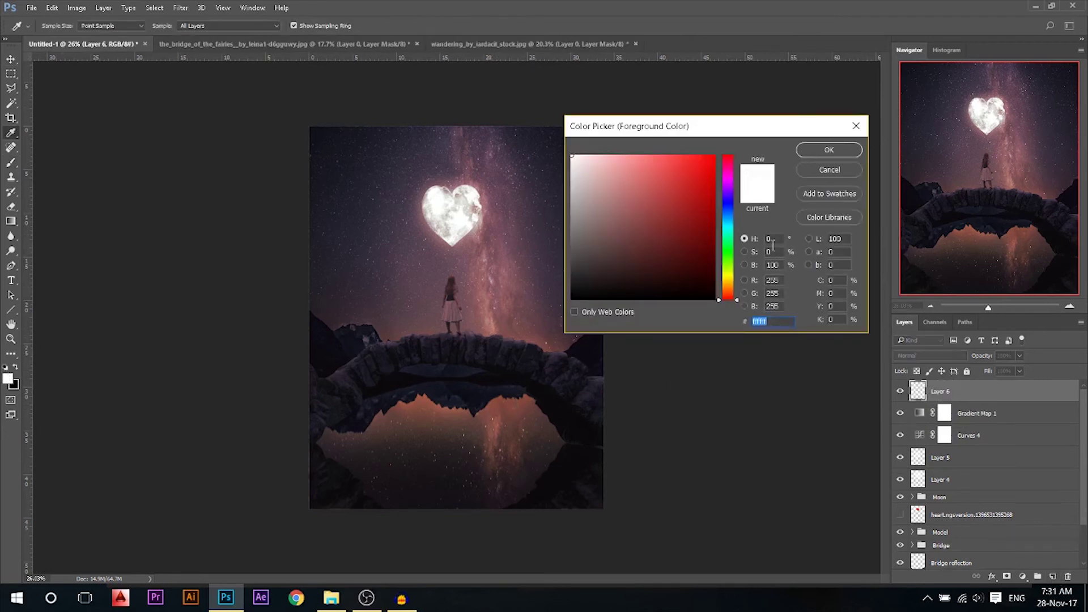
click(729, 290)
drag(689, 201, 735, 143)
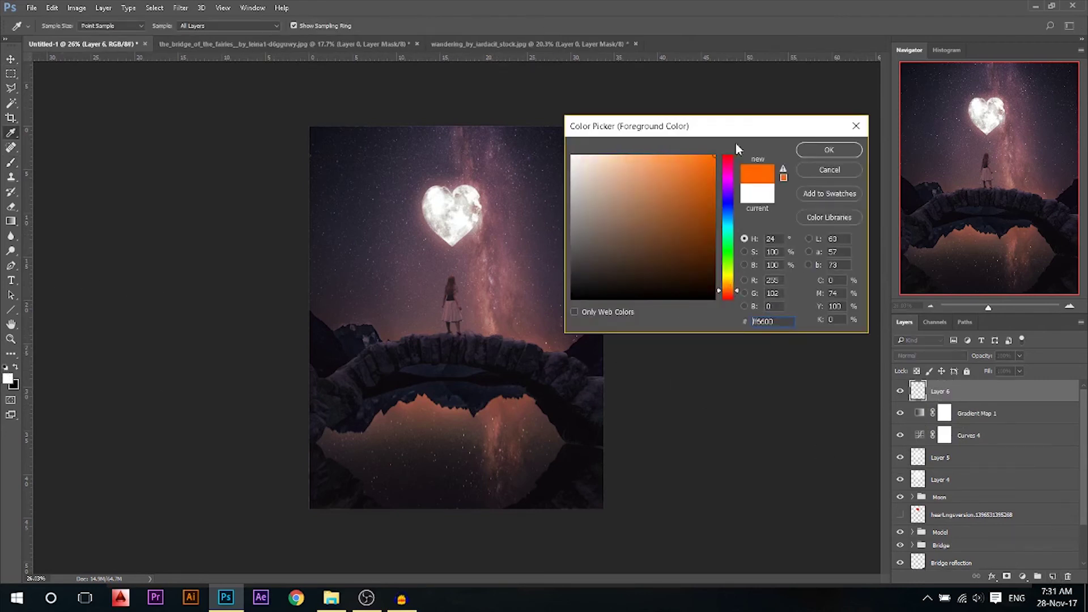
click(814, 151)
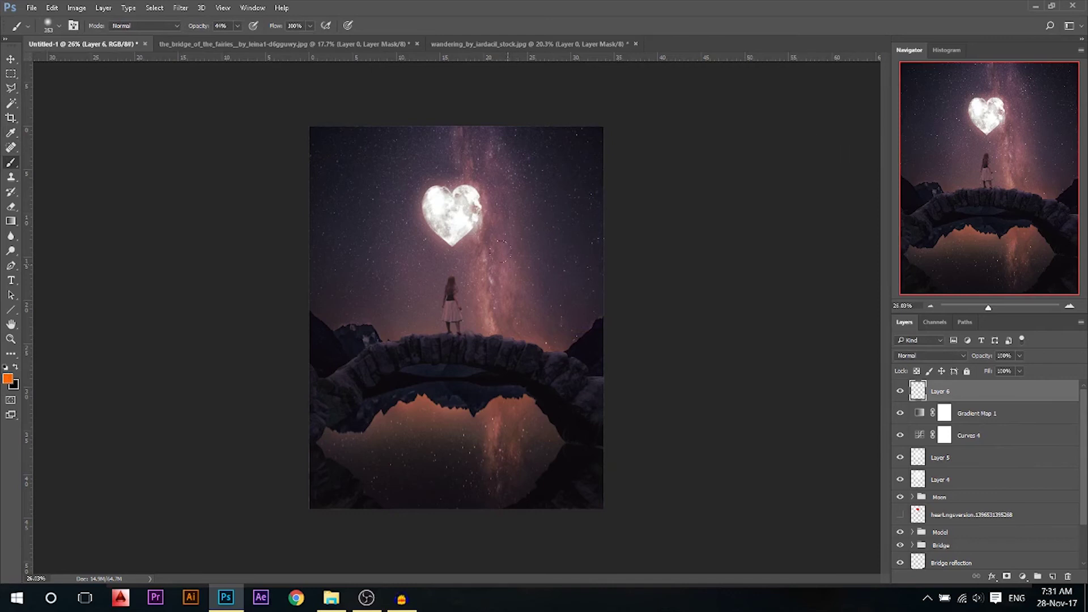
Paint soft orange along the horizon, across the bridge and beneath its arch, and set the layer's blend mode to Overlay
mouse_move(547, 324)
mouse_down()
mouse_move(366, 320)
mouse_move(398, 384)
mouse_move(418, 388)
mouse_move(428, 375)
mouse_move(512, 383)
mouse_move(425, 391)
mouse_up()
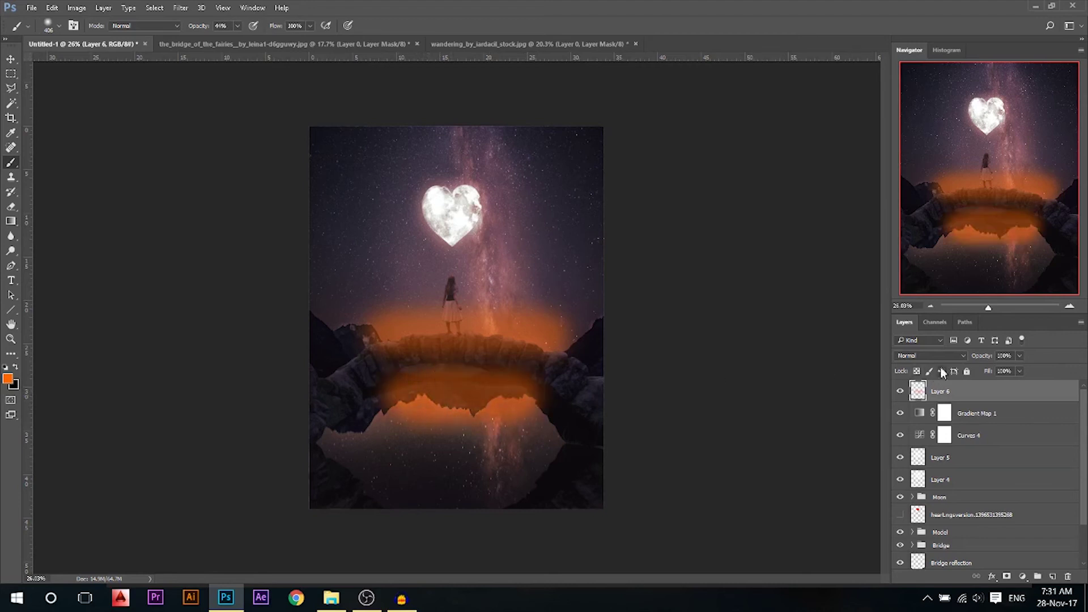
click(945, 356)
click(898, 466)
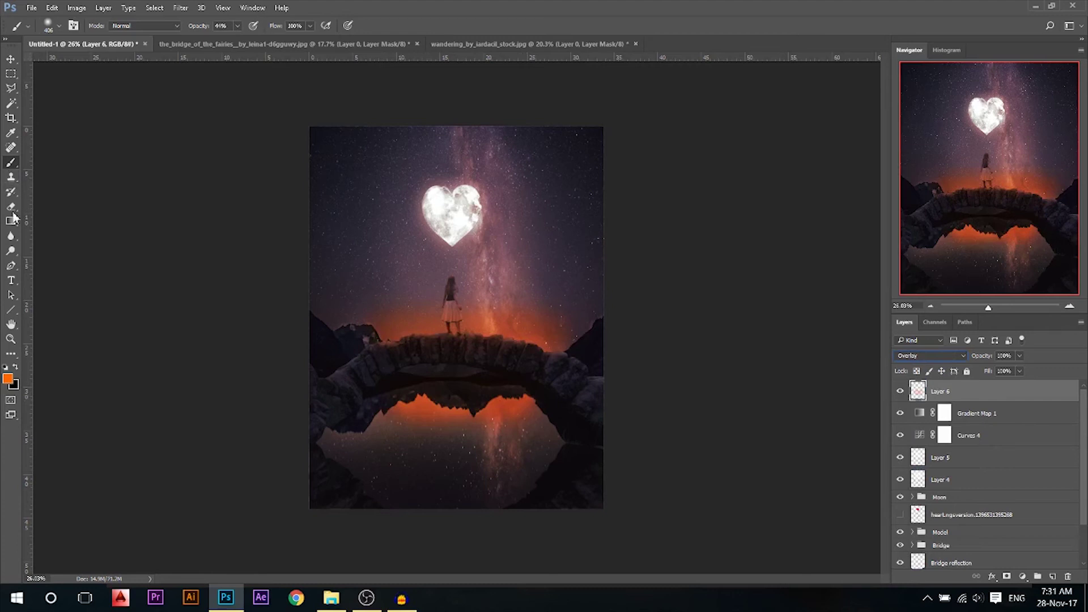
Set the brush color to yellow #ffcc00 and paint it across the top of the stone bridge on the Overlay layer
click(9, 382)
click(730, 282)
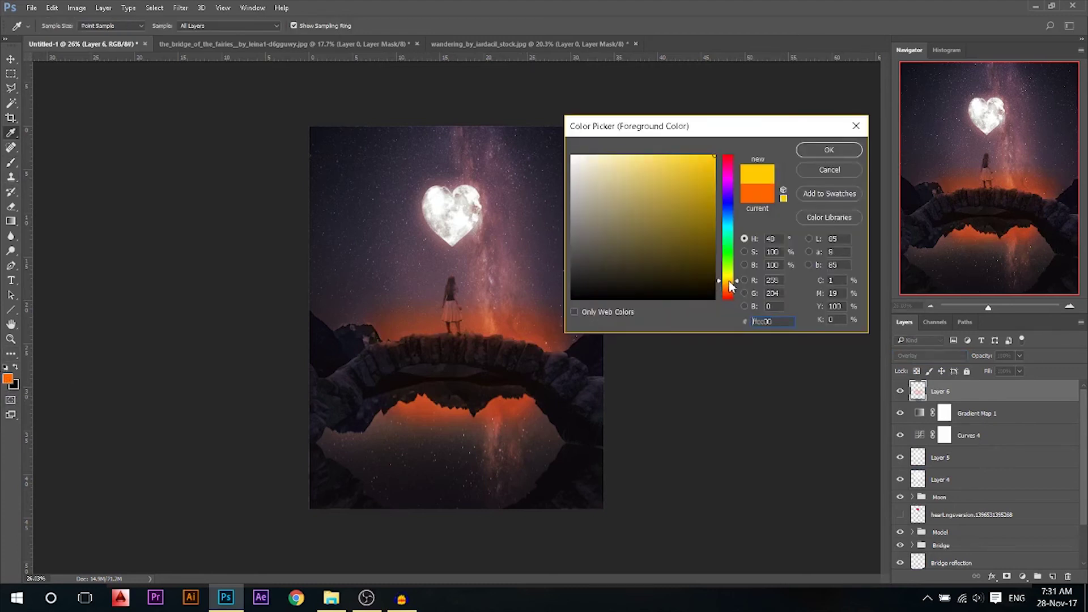
click(827, 151)
drag(541, 340, 387, 337)
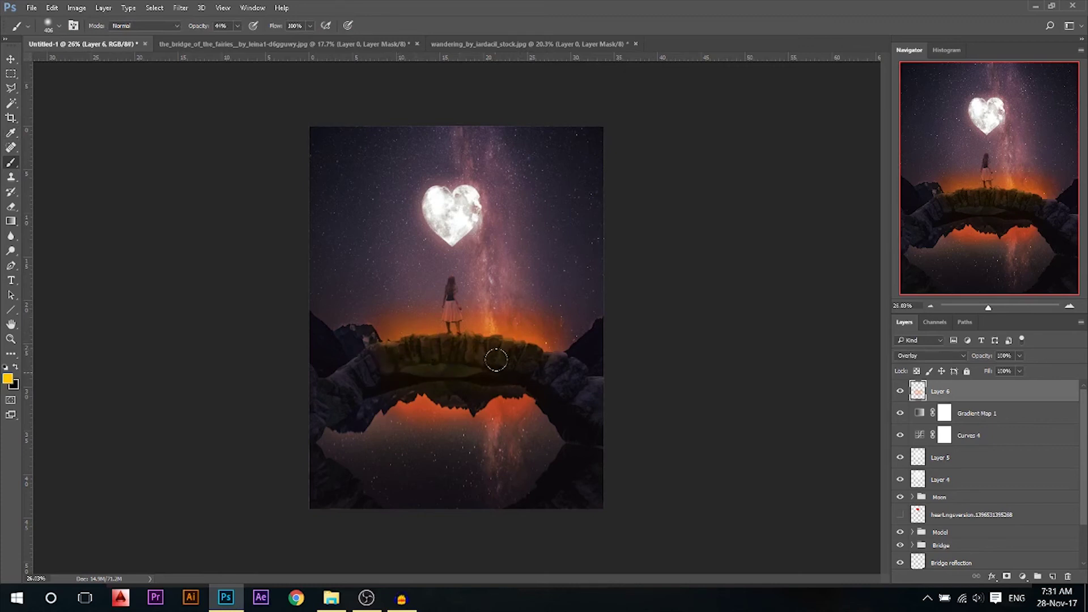
click(951, 357)
Paint red-orange #ff3000 at 31% brush opacity over the sky above the horizon and the lake reflection
click(7, 379)
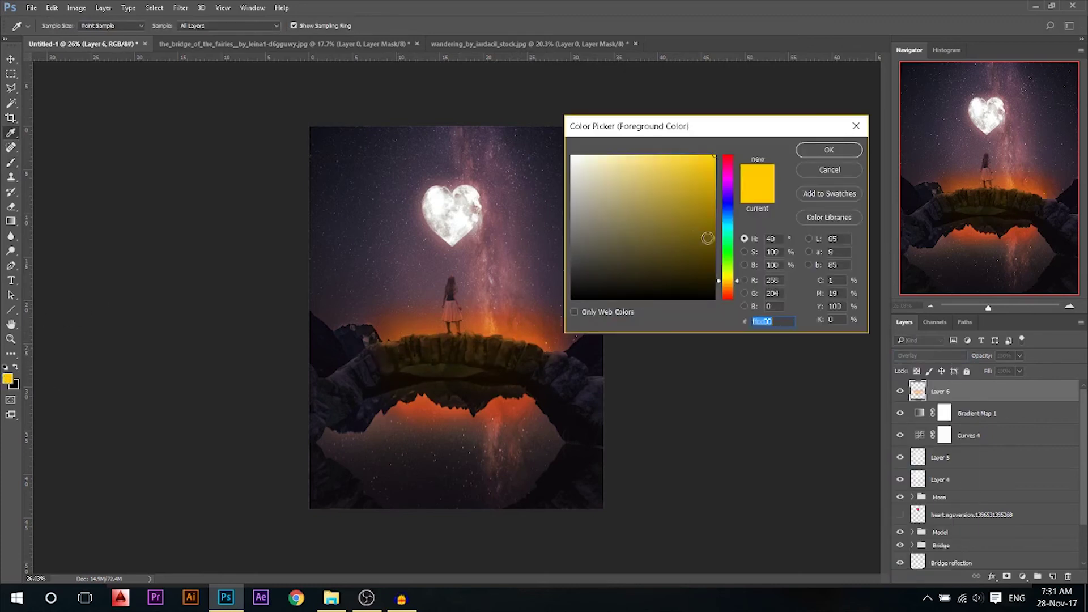
click(727, 290)
click(727, 294)
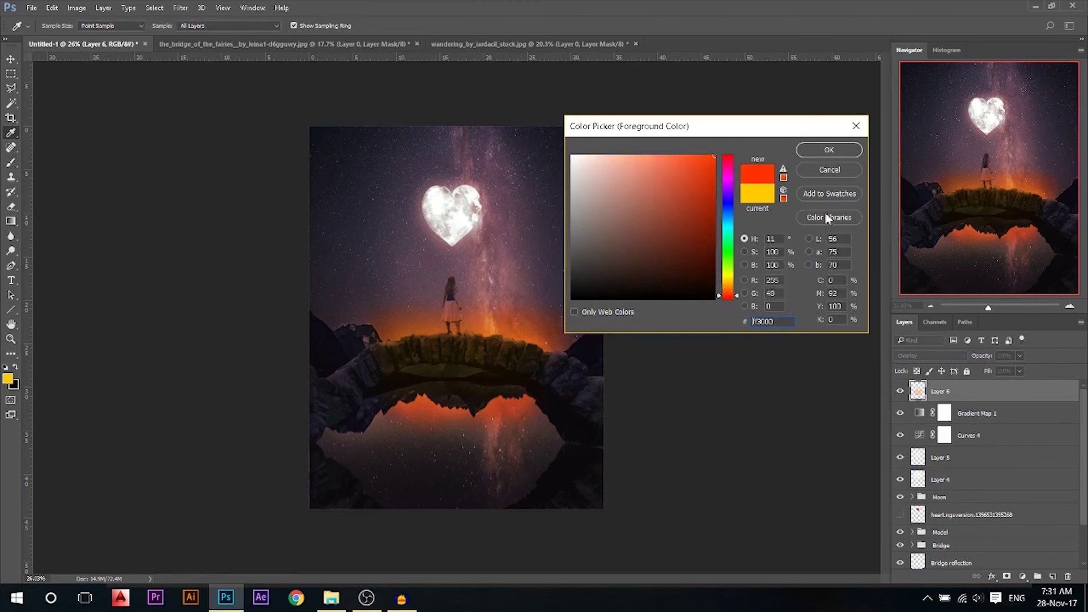
click(828, 150)
drag(202, 30, 195, 30)
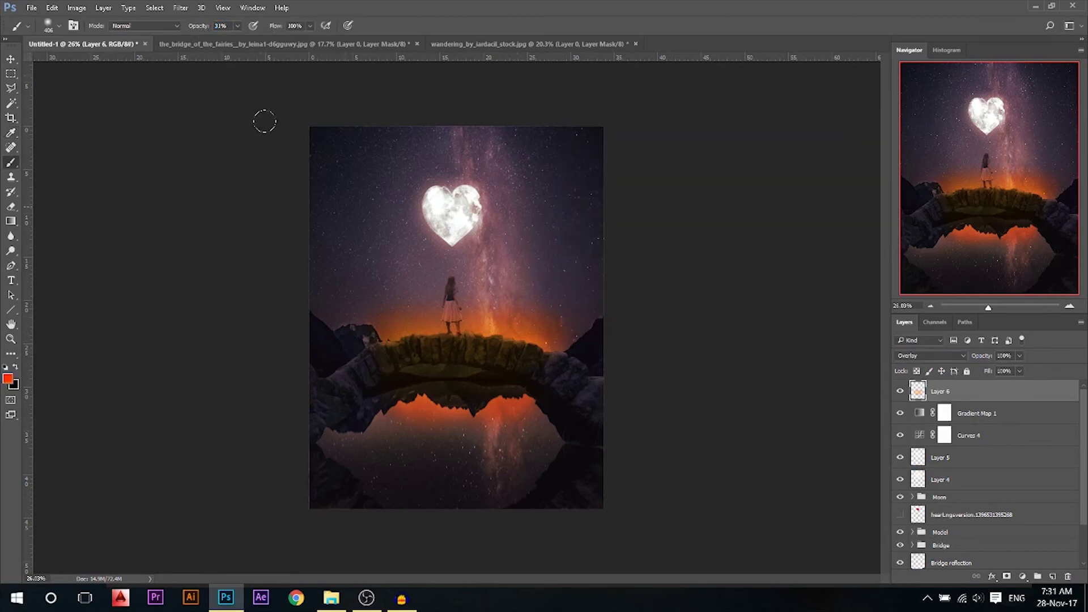
mouse_move(483, 290)
mouse_down()
mouse_move(408, 286)
mouse_move(356, 299)
mouse_up()
mouse_move(497, 407)
mouse_down()
mouse_move(404, 415)
mouse_move(475, 418)
mouse_up()
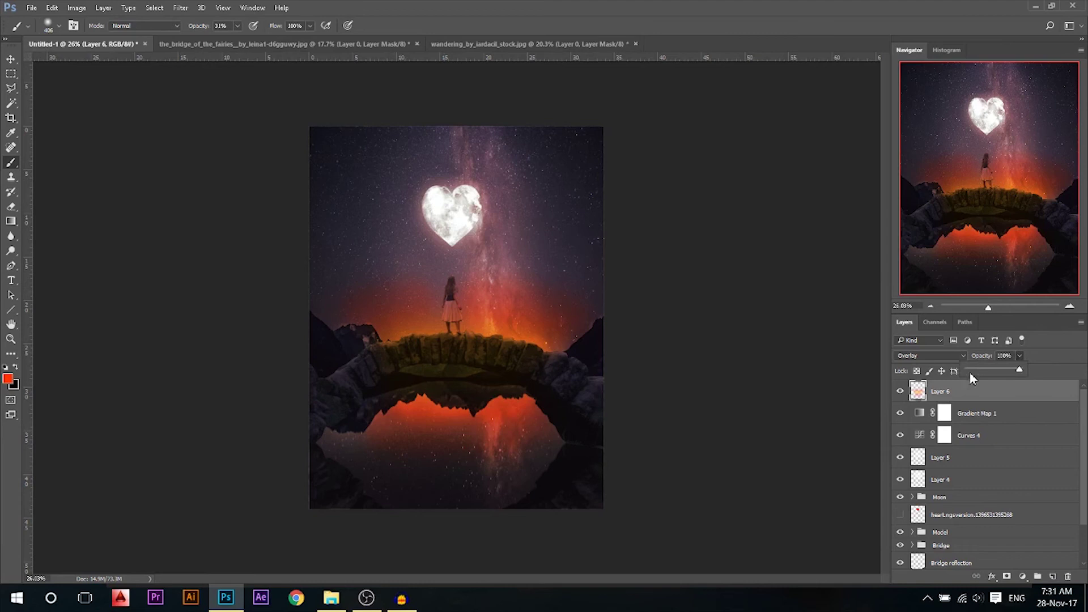
Reduce the painted Overlay layer's opacity to 17% and compare the image with and without it
drag(969, 374, 973, 370)
click(900, 391)
click(899, 391)
click(900, 391)
click(900, 391)
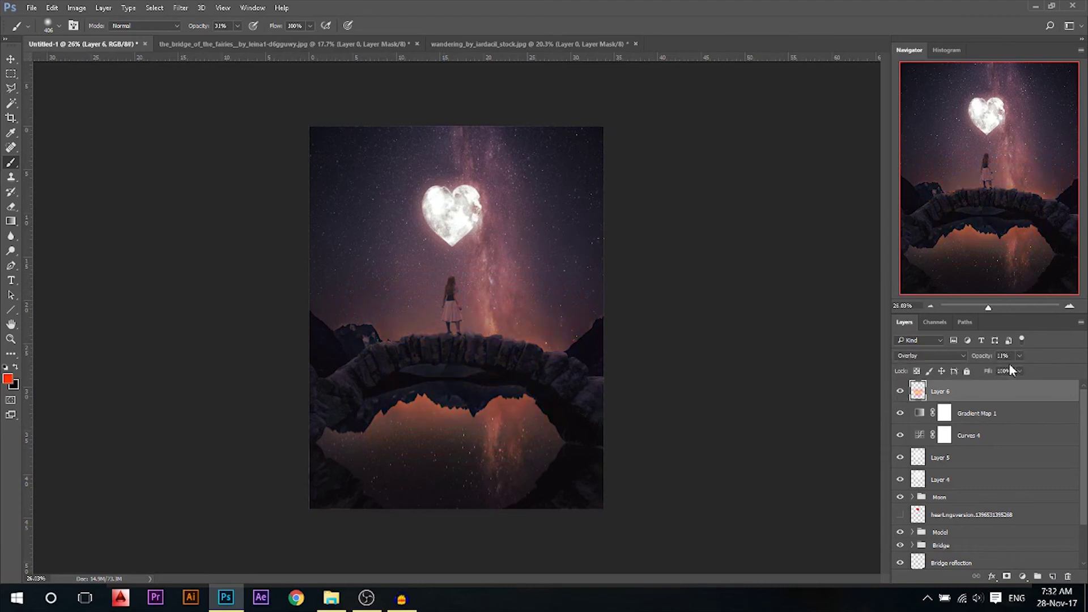
click(11, 59)
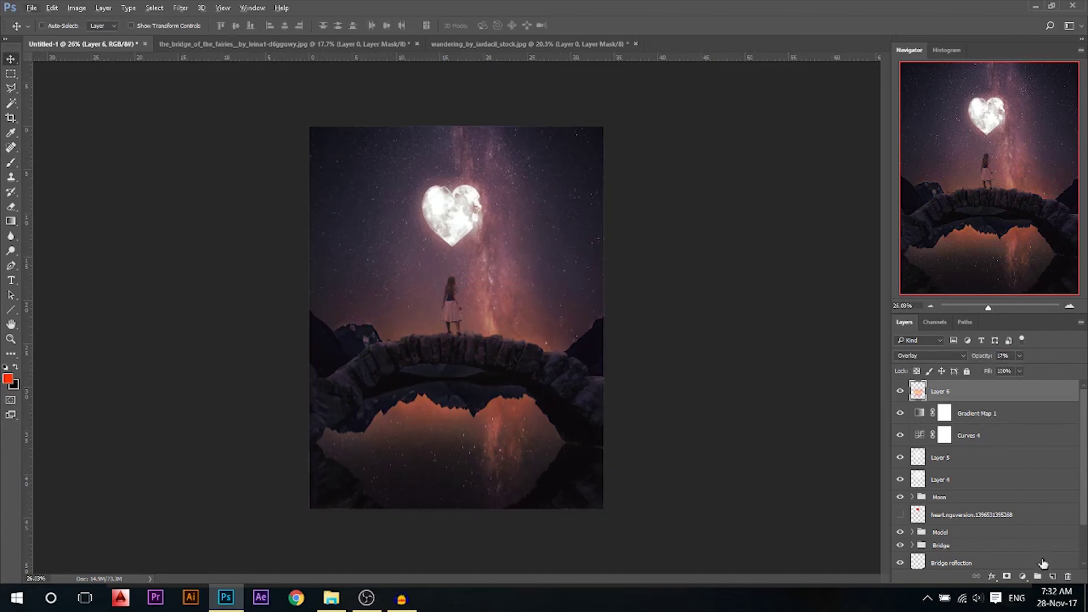
Add a Curves adjustment above the painted glow layer and pull the shadows down slightly to darken the image
click(1022, 576)
click(956, 381)
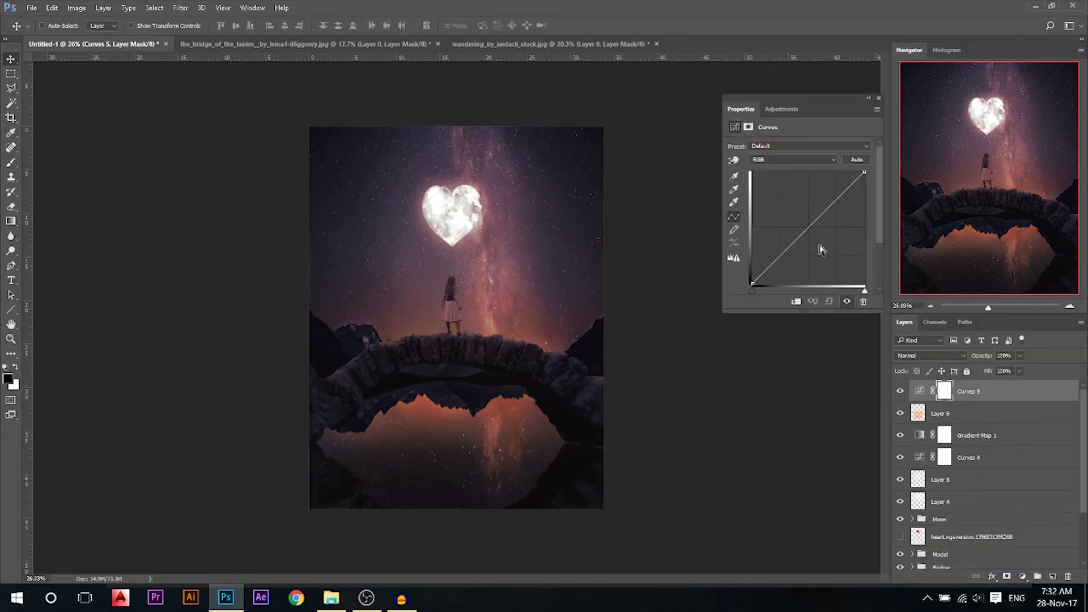
click(782, 258)
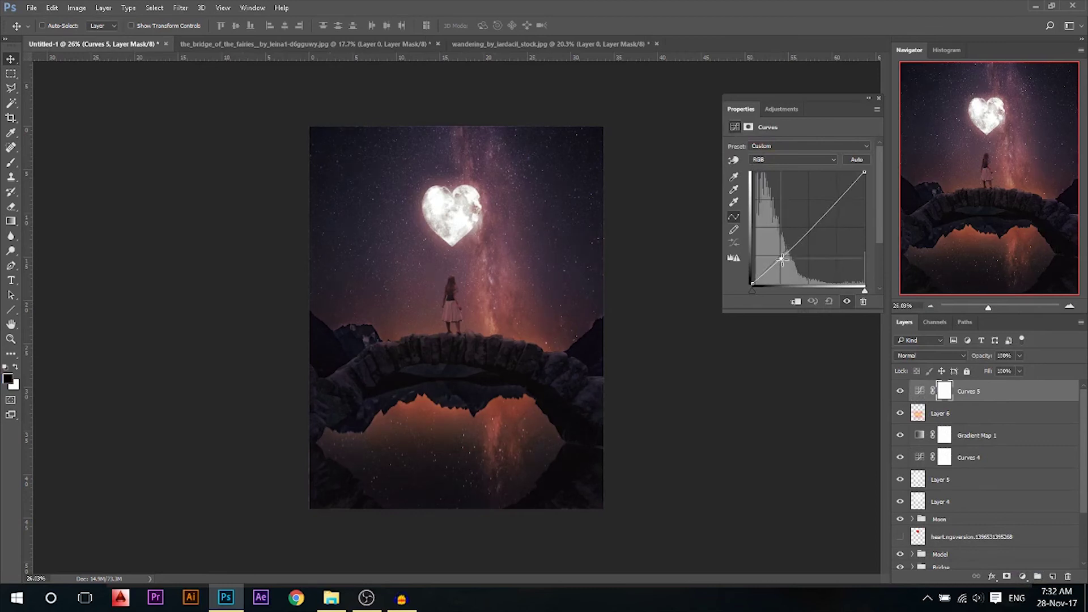
drag(782, 258, 782, 261)
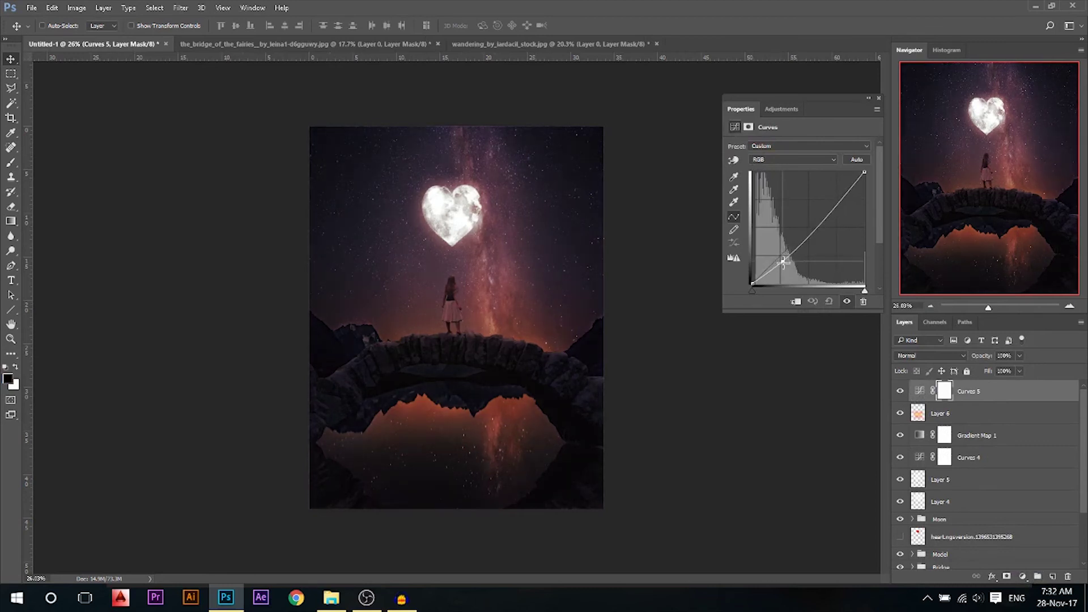
click(879, 99)
Paint the center of the darkening curve's mask black with a large soft brush so only the edges stay dark
click(11, 162)
drag(502, 324, 527, 308)
drag(457, 238, 464, 245)
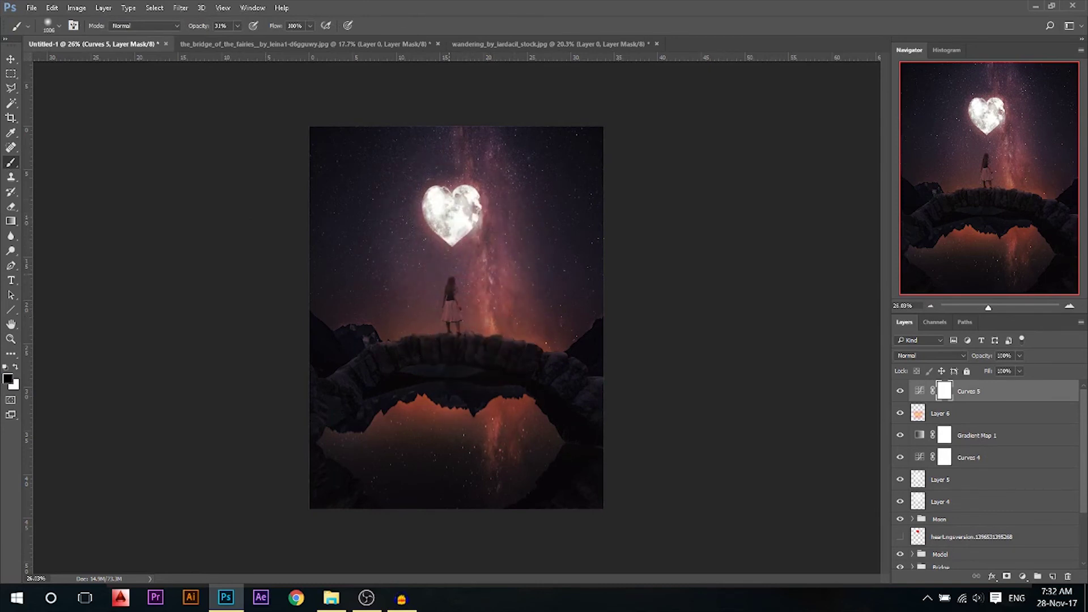
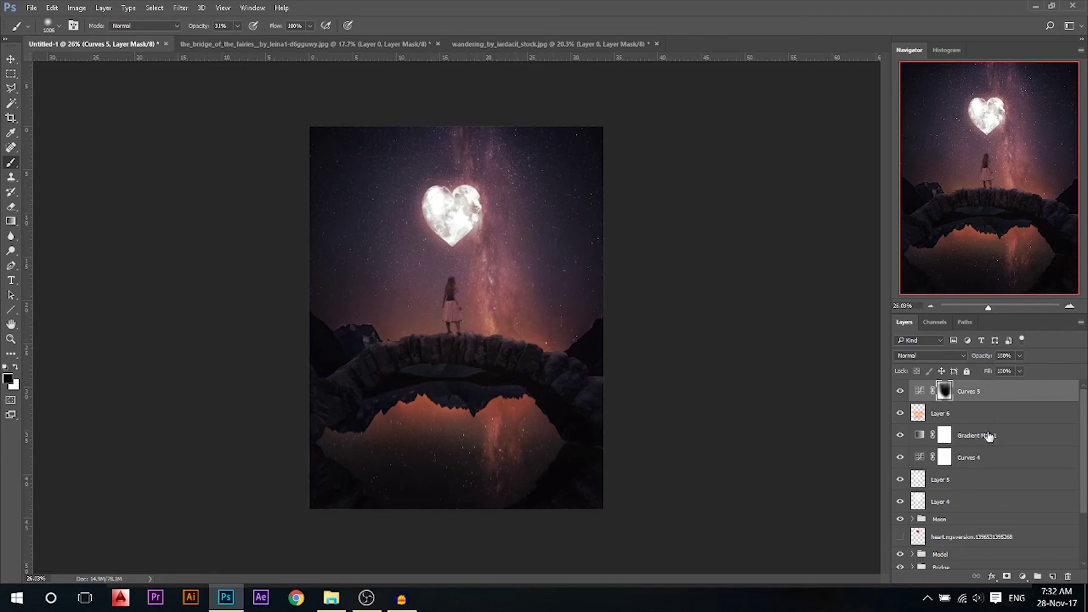
Add another Curves adjustment, raise the midtones to brighten the image, and invert its mask to black
click(1022, 577)
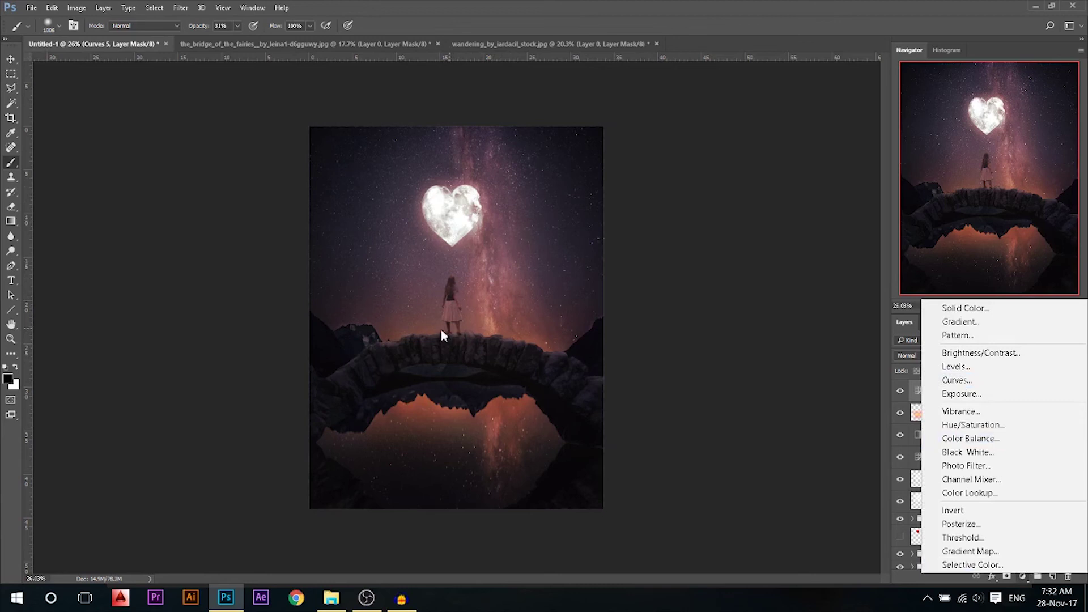
click(977, 381)
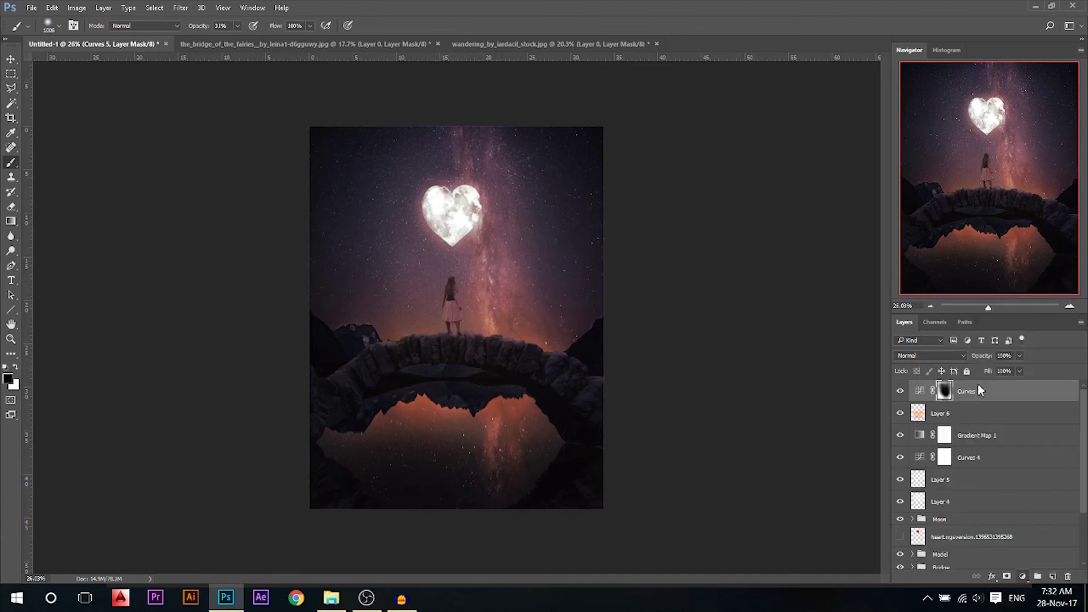
drag(812, 229, 795, 228)
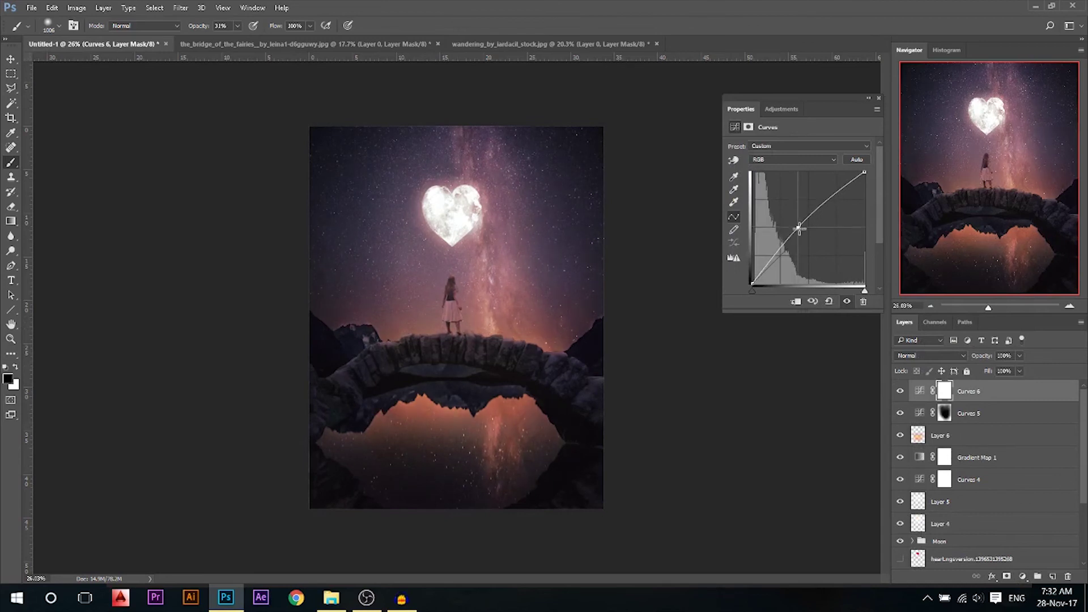
click(877, 98)
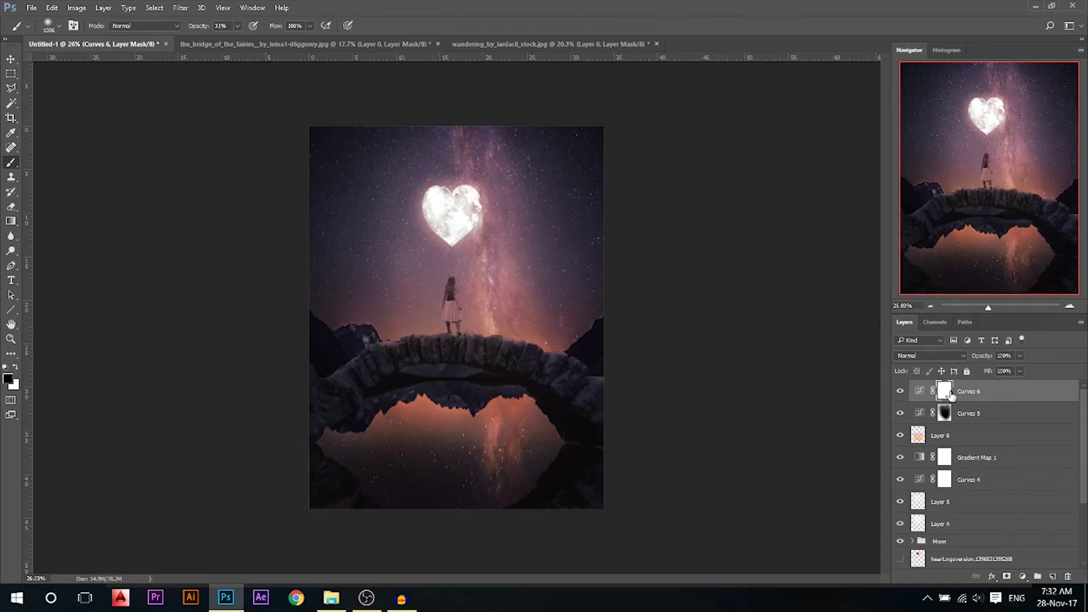
key(ctrl+i)
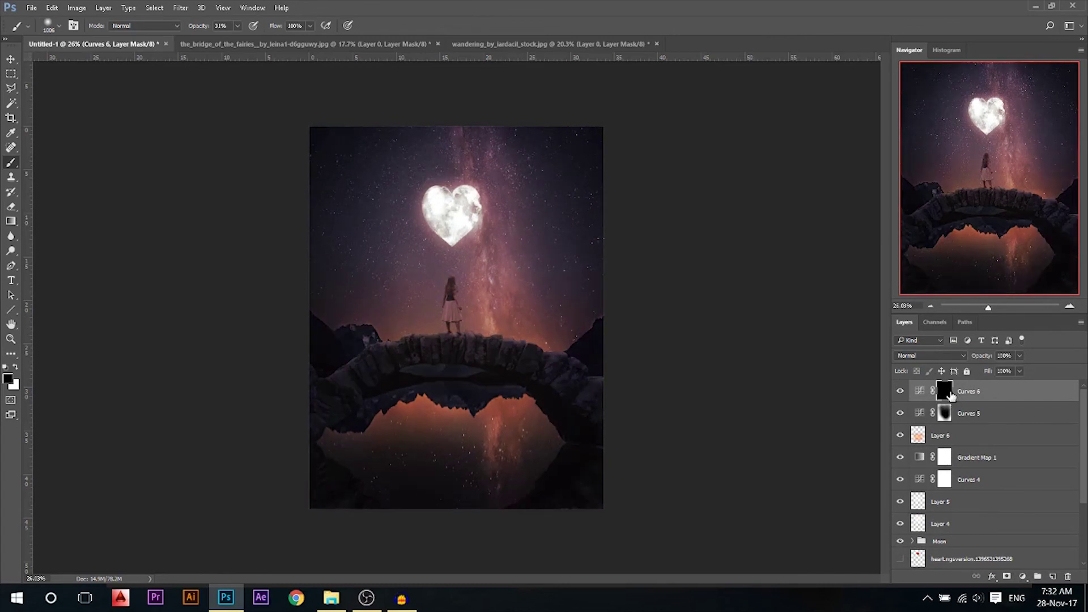
Paint white on the brightening curve's mask around the woman and the central sky, comparing with and without it
click(15, 369)
alt+right_click(468, 346)
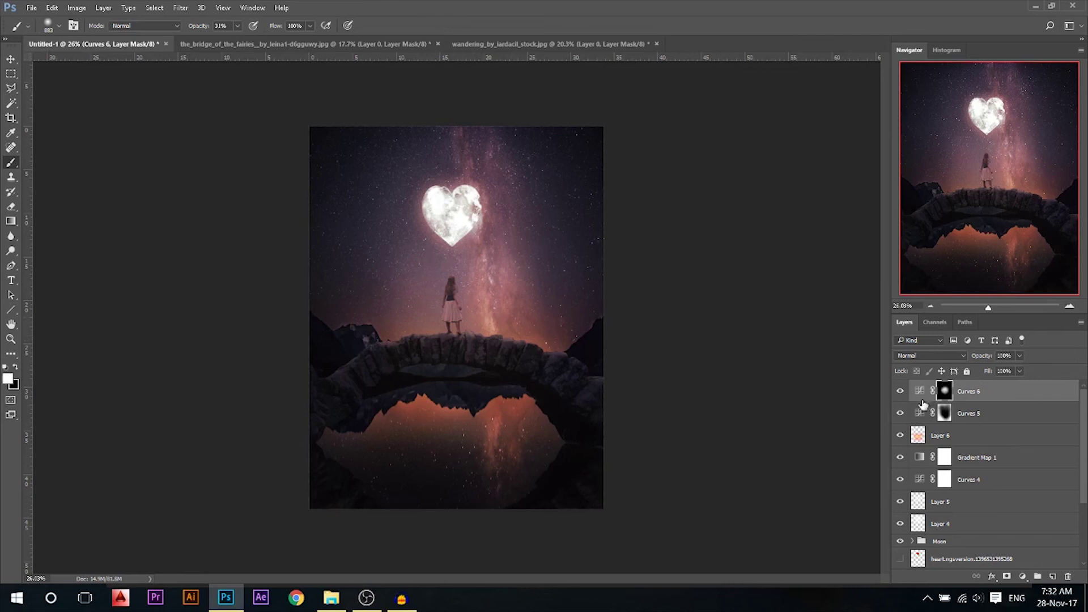
click(900, 391)
click(900, 391)
drag(462, 306, 480, 315)
scroll(497, 340, down, 2)
Group all the adjustment and paint layers above the Moon group and name the group "color grading"
key(v)
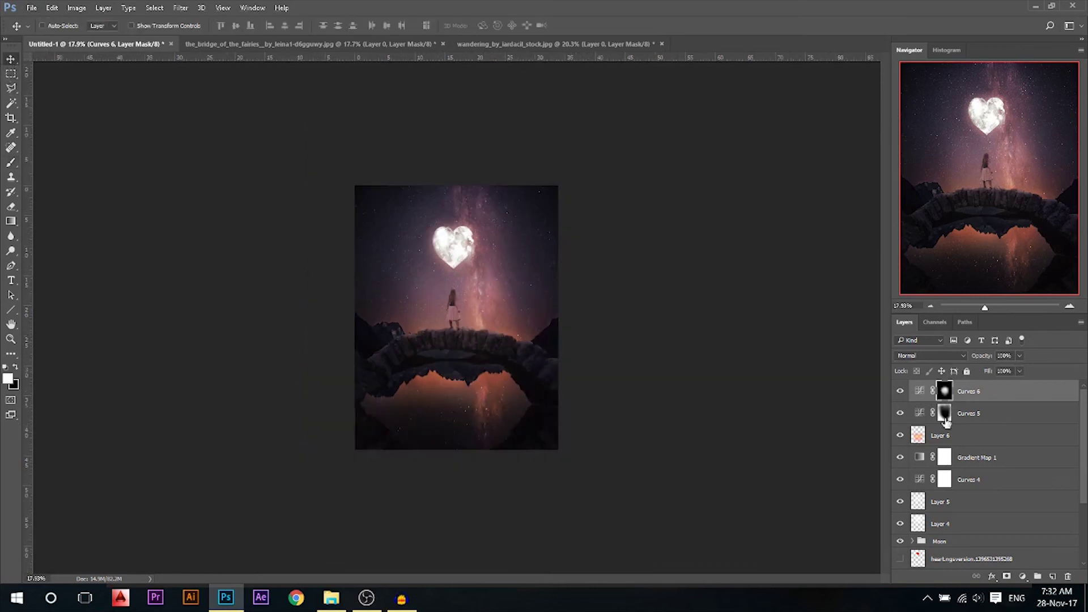
shift+click(969, 526)
drag(968, 526, 941, 399)
key(ctrl+g)
double_click(942, 387)
text(color grading)
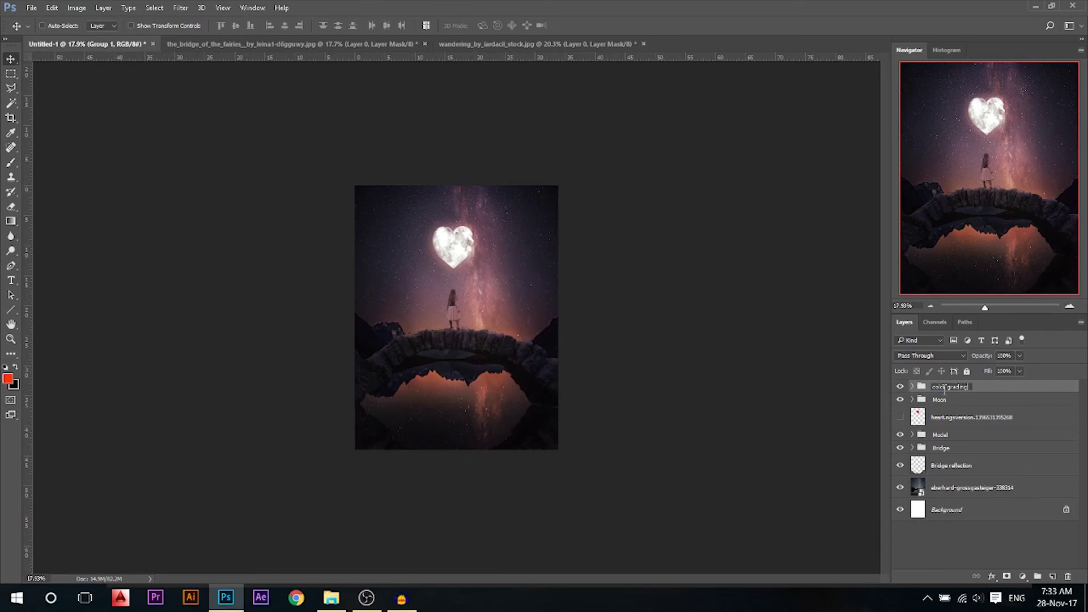
key(Return)
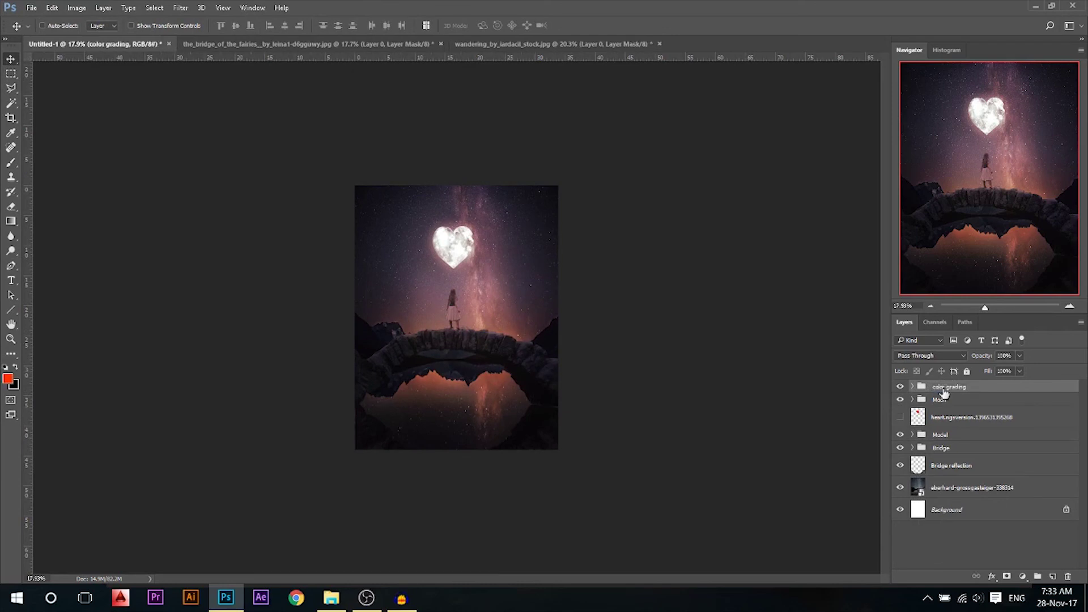
Compare the image with and without the color grading group
click(900, 388)
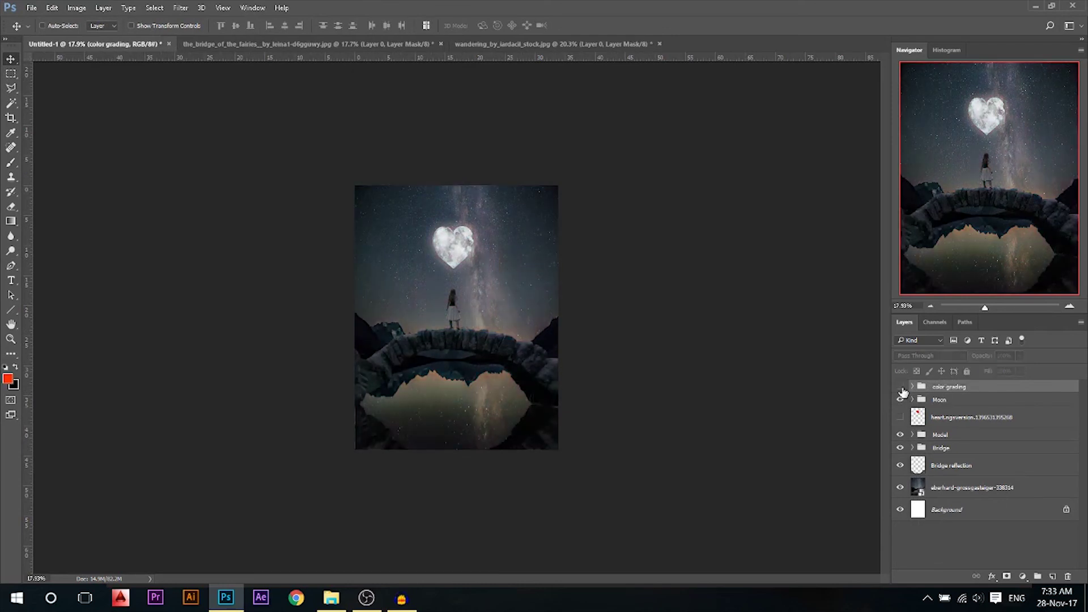
click(900, 387)
click(901, 387)
click(901, 387)
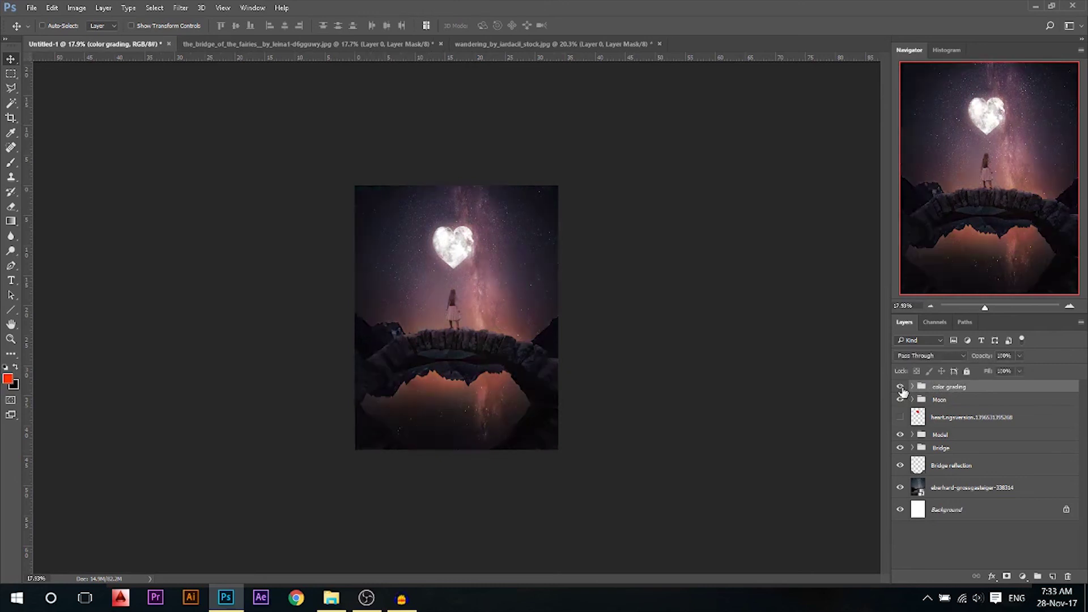
Place a vertical guide near the canvas center and shift the Moon group right to center the heart on it
drag(26, 111, 460, 96)
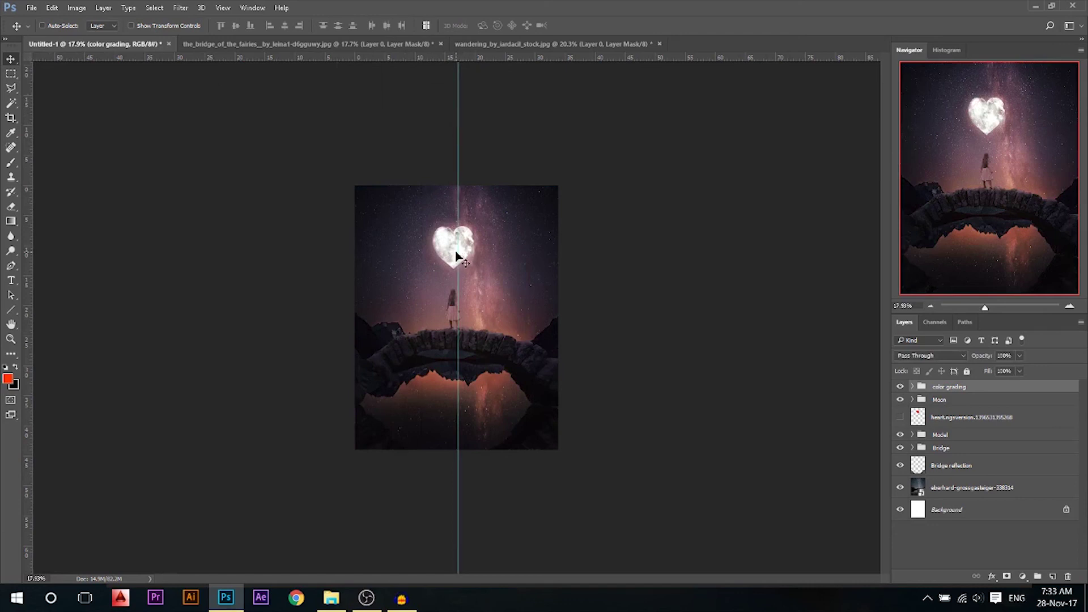
scroll(458, 256, up, 3)
click(929, 402)
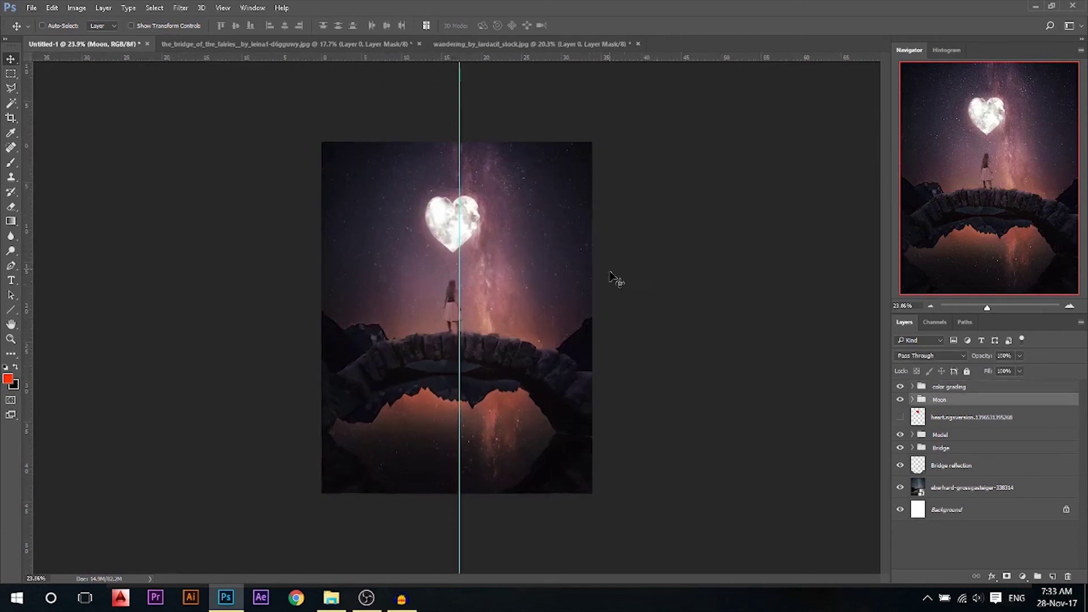
drag(518, 232, 527, 228)
click(912, 400)
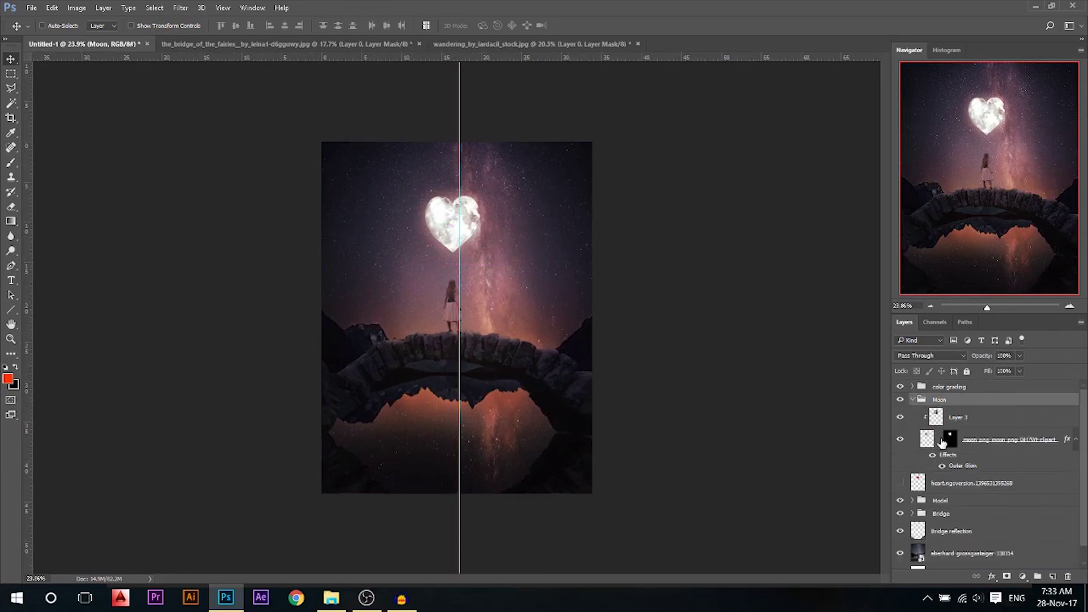
drag(469, 242, 477, 242)
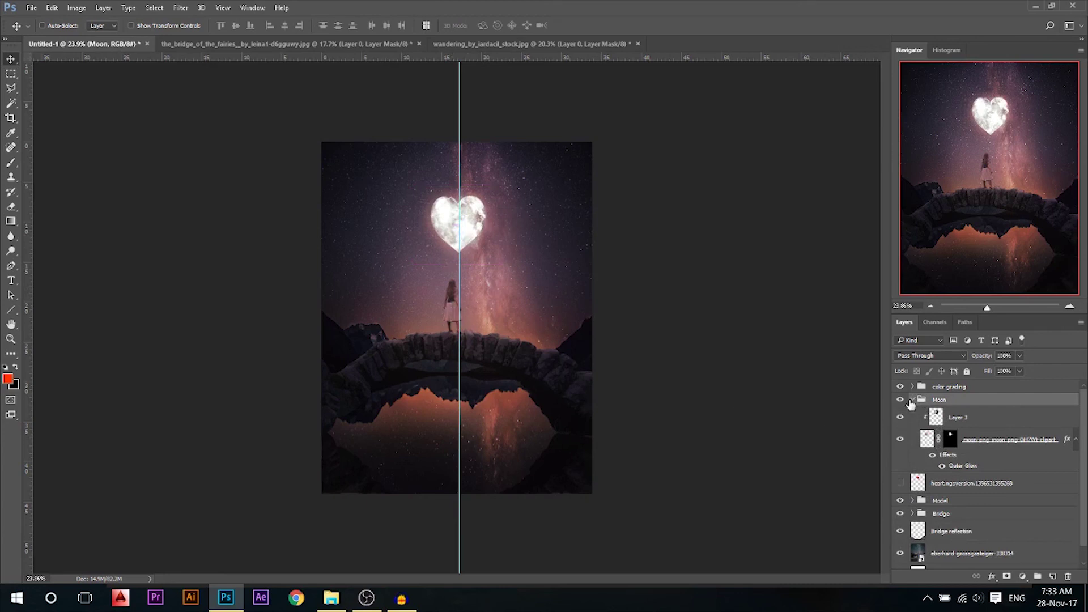
click(912, 399)
Flip the Model group horizontally and shift it slightly right and down on the bridge
click(942, 436)
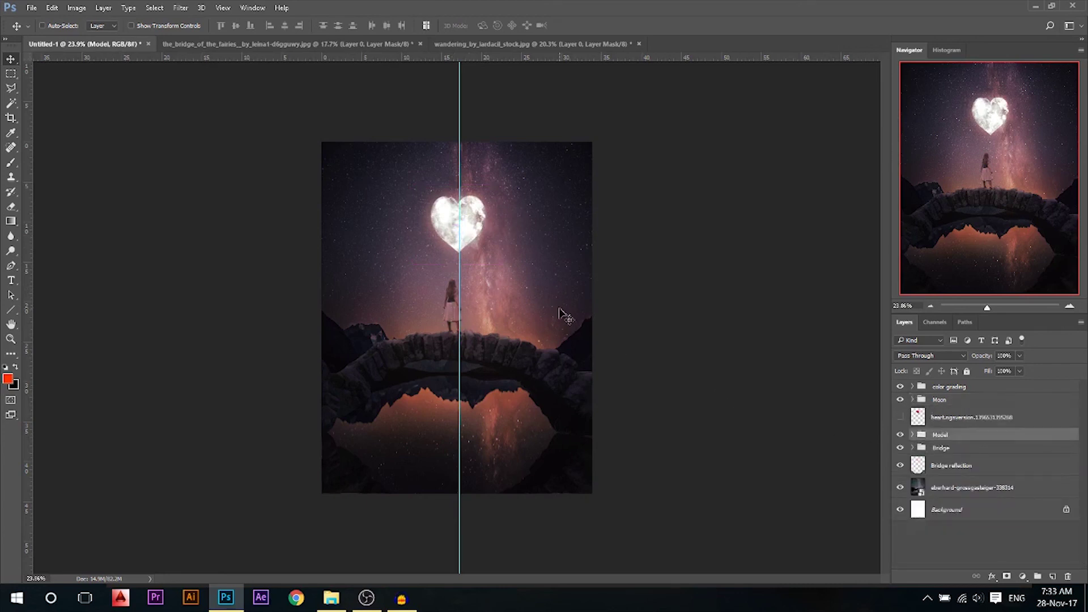
scroll(558, 315, up, 6)
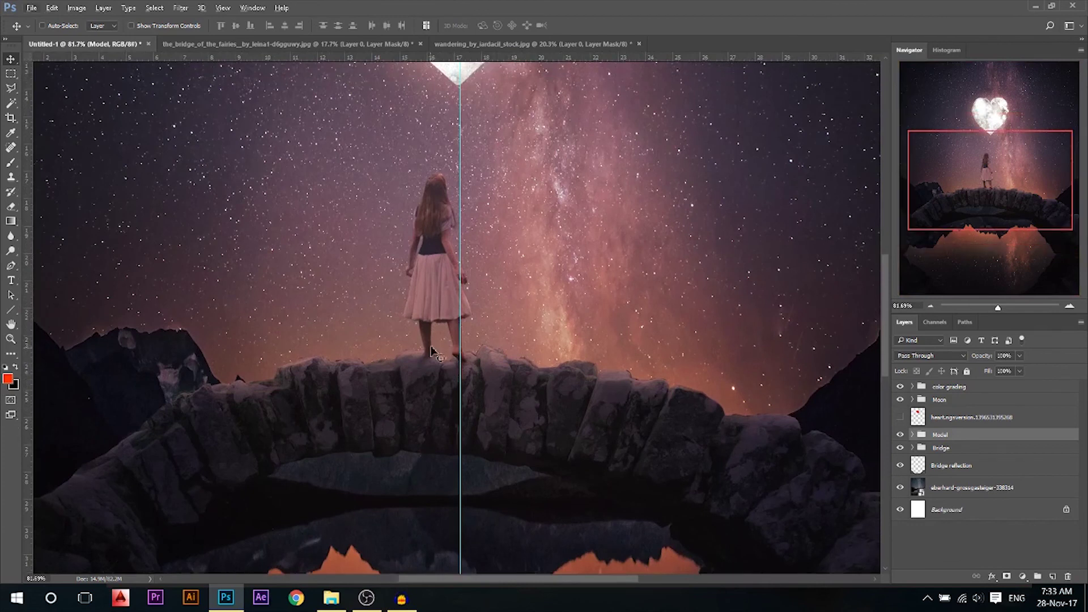
key(ctrl+t)
right_click(435, 271)
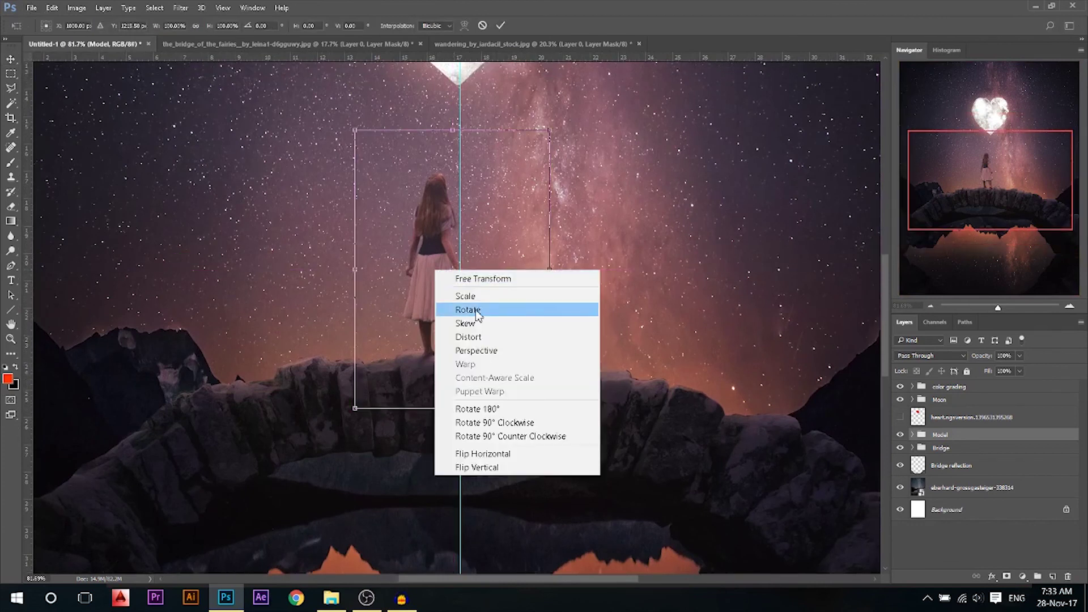
click(531, 459)
drag(507, 338, 514, 343)
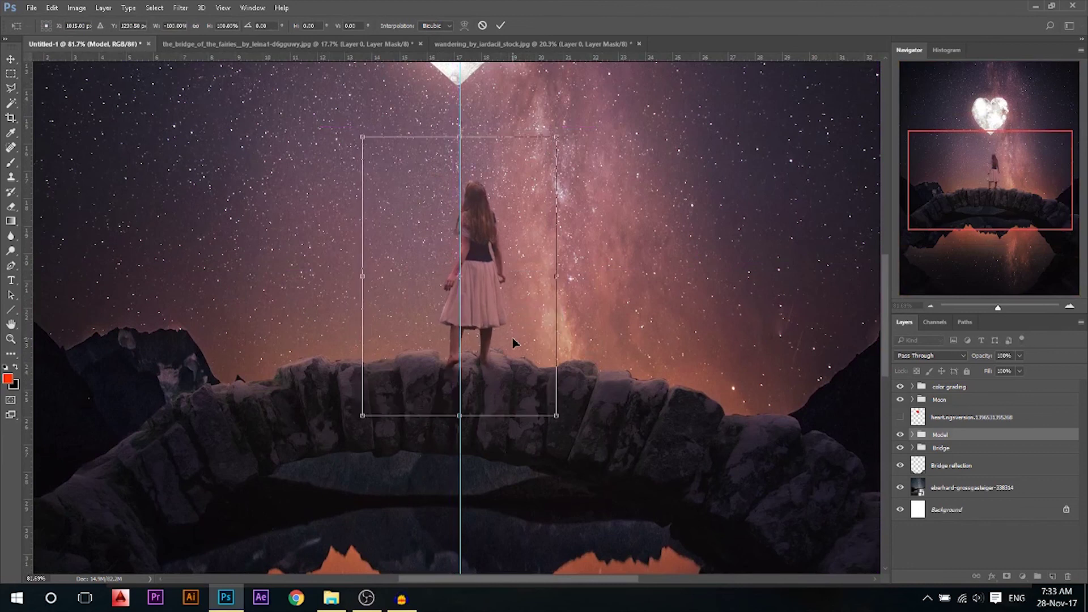
Nudge the flipped woman slightly up and left toward the guide and commit the transform
key(Up)
key(Up)
key(Up)
key(Up)
key(Up)
key(Left)
key(Left)
key(Left)
key(Left)
key(Left)
key(Left)
key(Left)
key(Left)
key(Left)
key(Up)
key(Return)
Remove the vertical guide from the canvas and select the color grading group
alt+scroll(513, 342, down, 6)
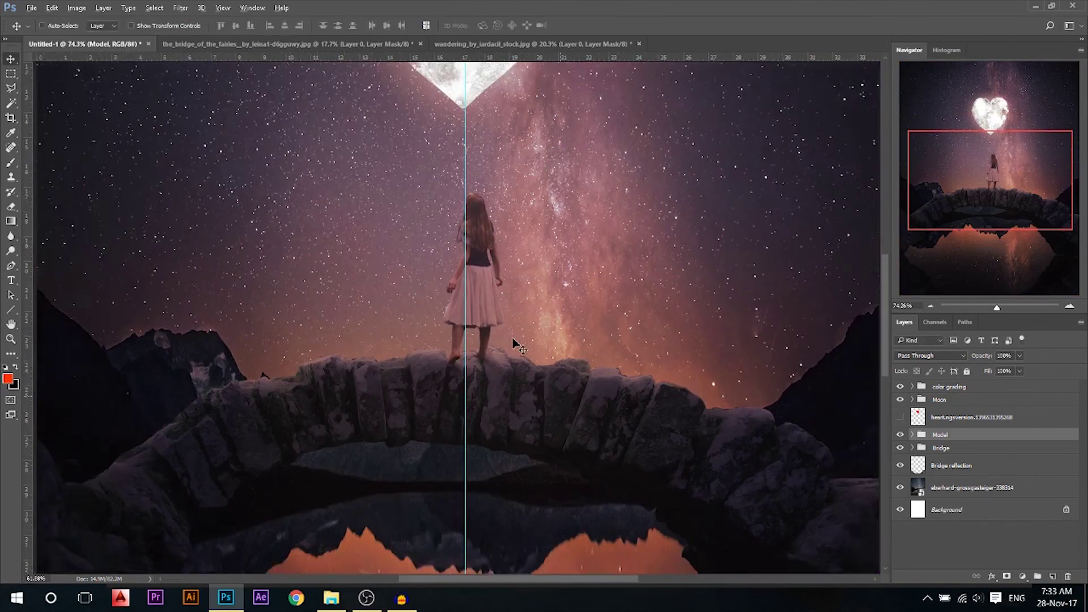
drag(459, 153, 29, 170)
alt+scroll(416, 238, down, 3)
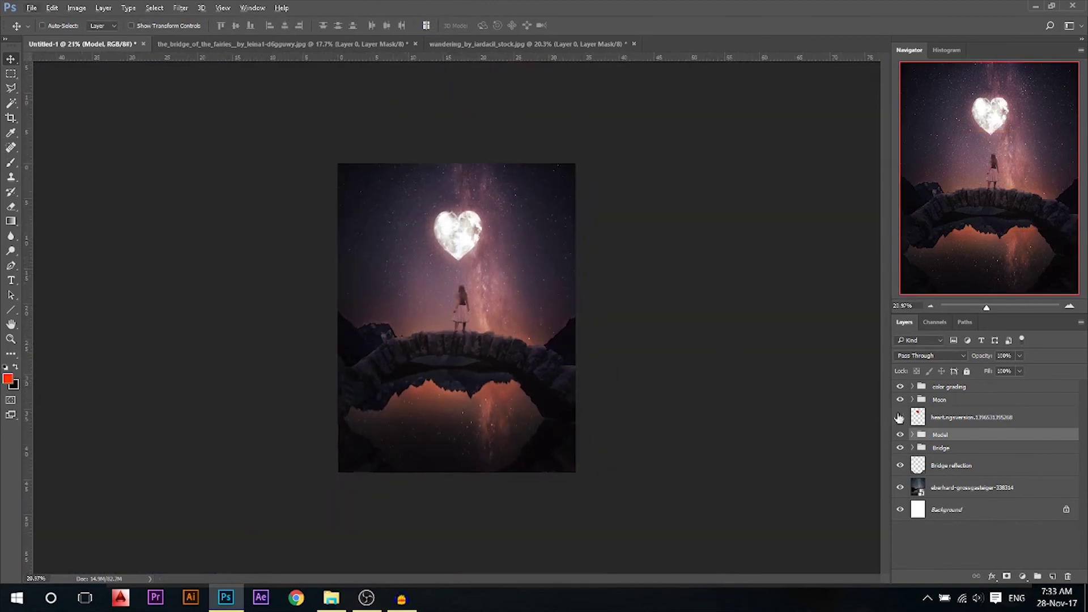
click(958, 388)
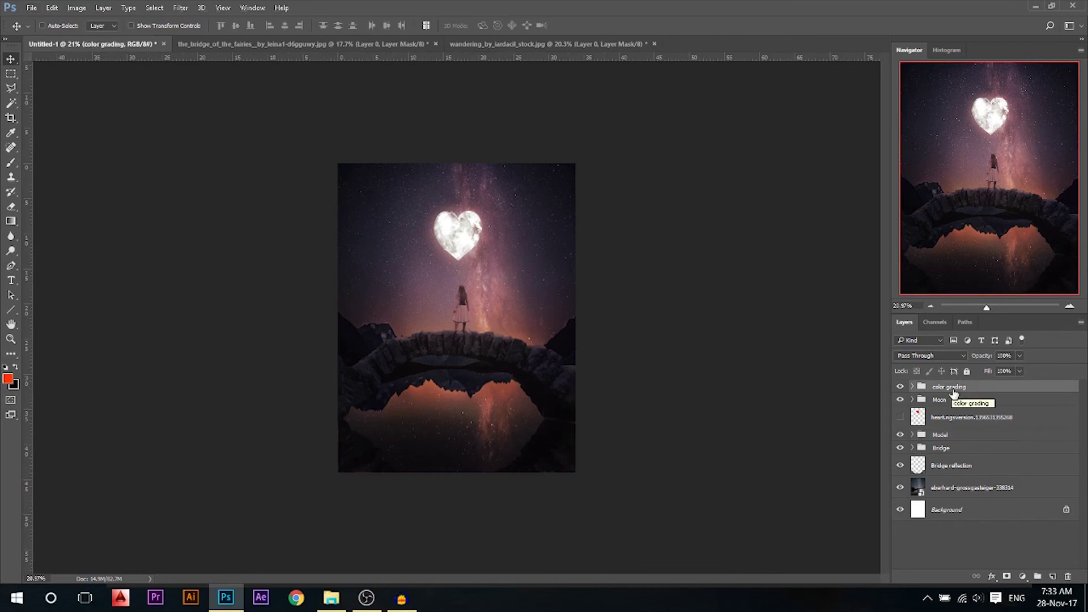
Stamp all visible layers into a new layer above the color grading group and raise its Clarity to +15 in the Camera Raw filter
key(ctrl)
key(ctrl+shift+alt+e)
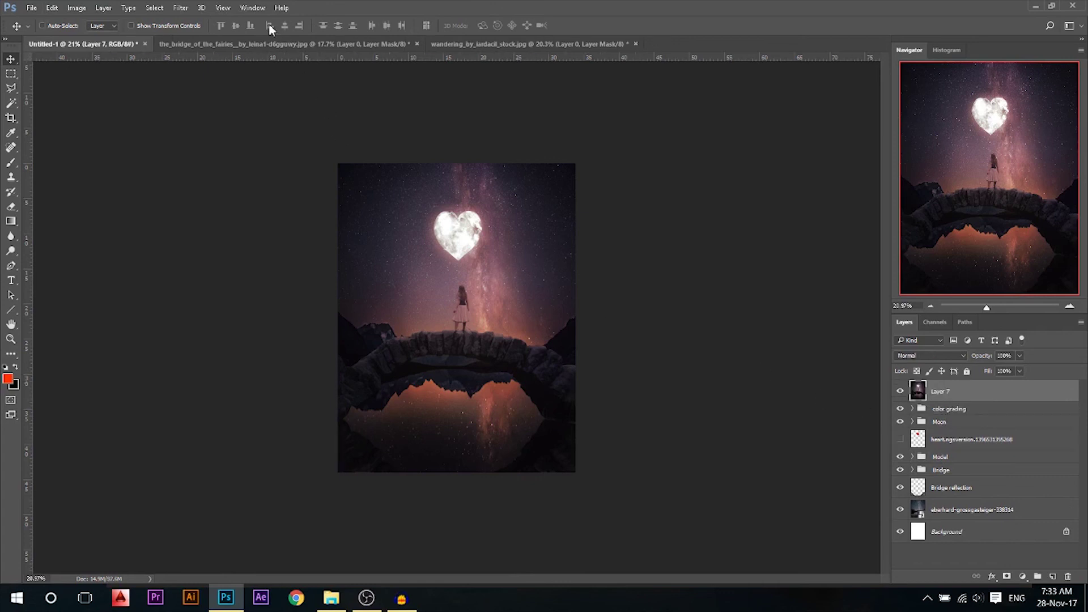
click(183, 9)
click(217, 90)
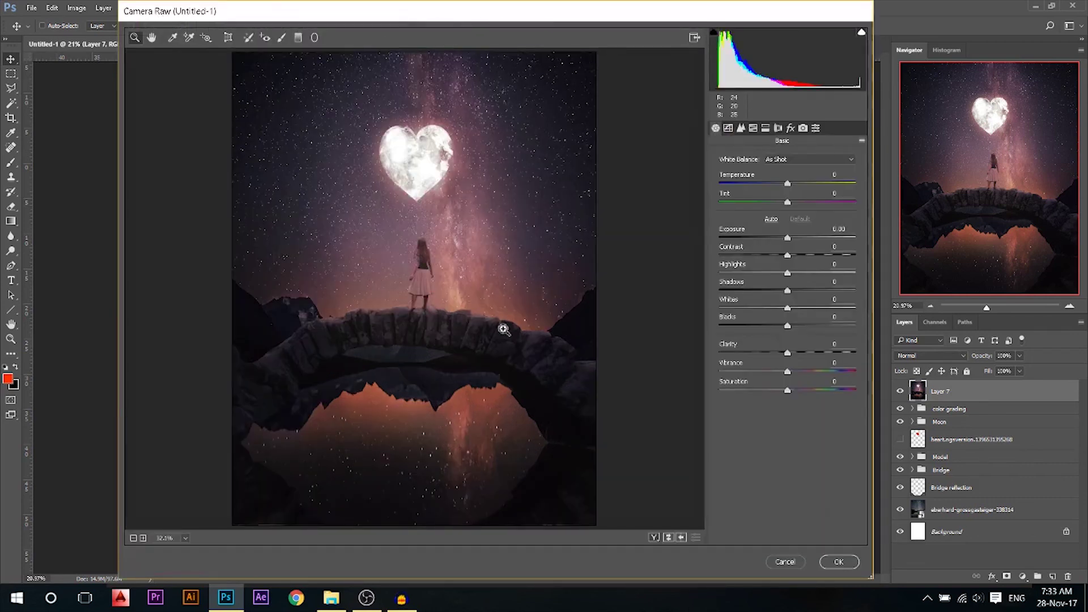
drag(788, 352, 797, 350)
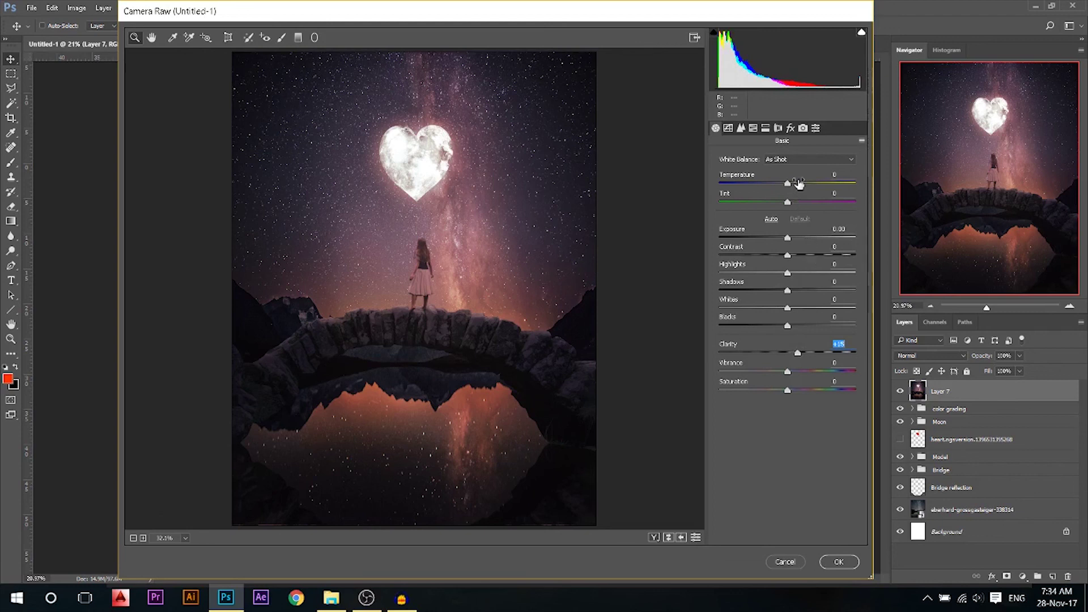
Set the Dehaze amount to +4 and add a slight dark post-crop vignette with the Highlight Priority style
click(791, 128)
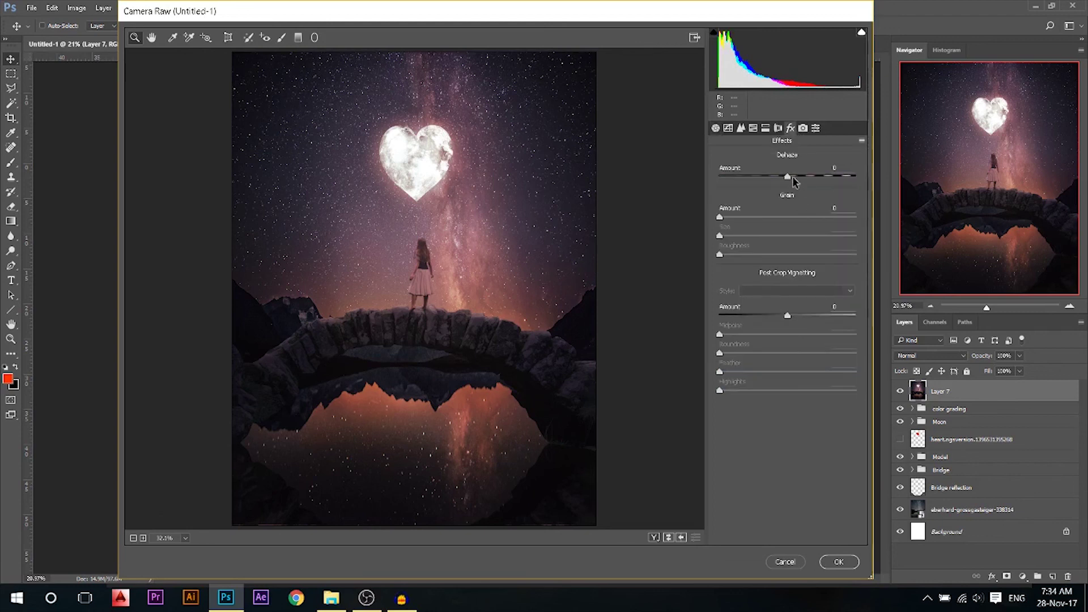
drag(789, 175, 791, 175)
drag(787, 315, 788, 306)
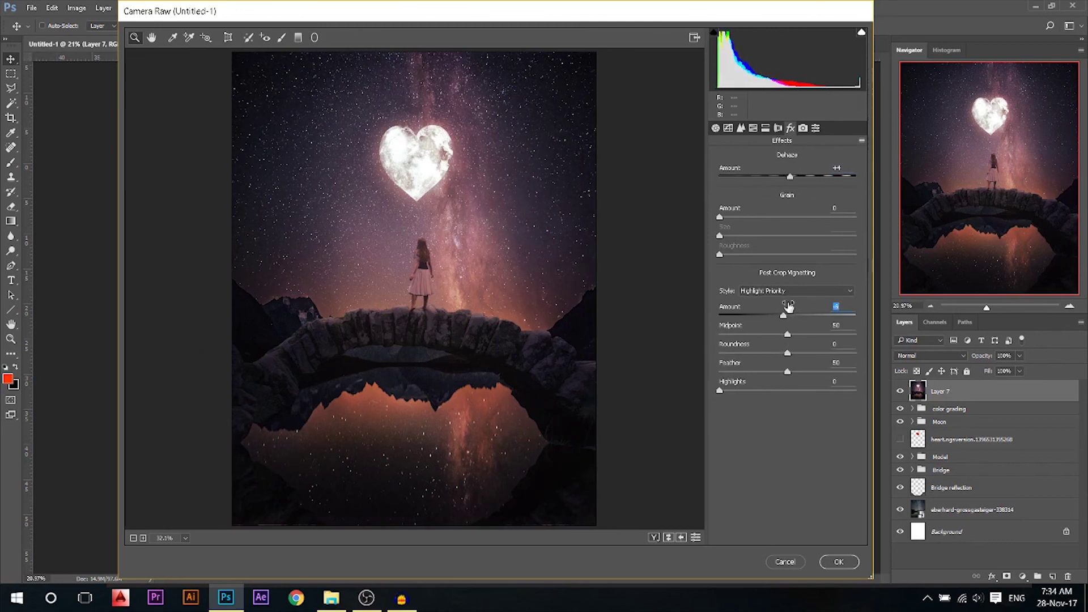
Try positive and negative Blue Primary hue shifts in Camera Calibration and settle on -12
click(803, 128)
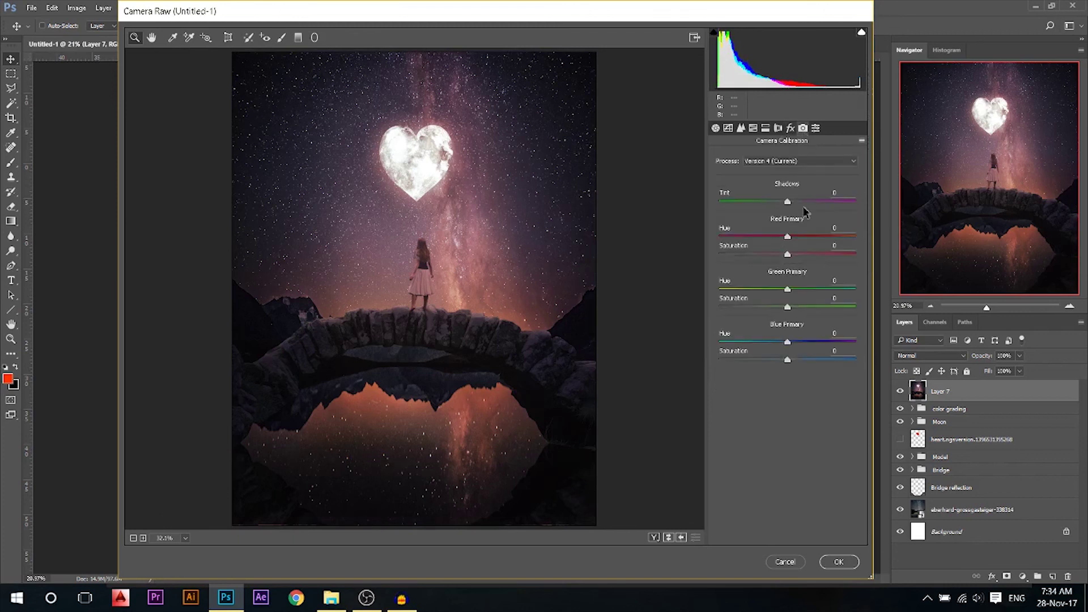
drag(787, 342, 807, 334)
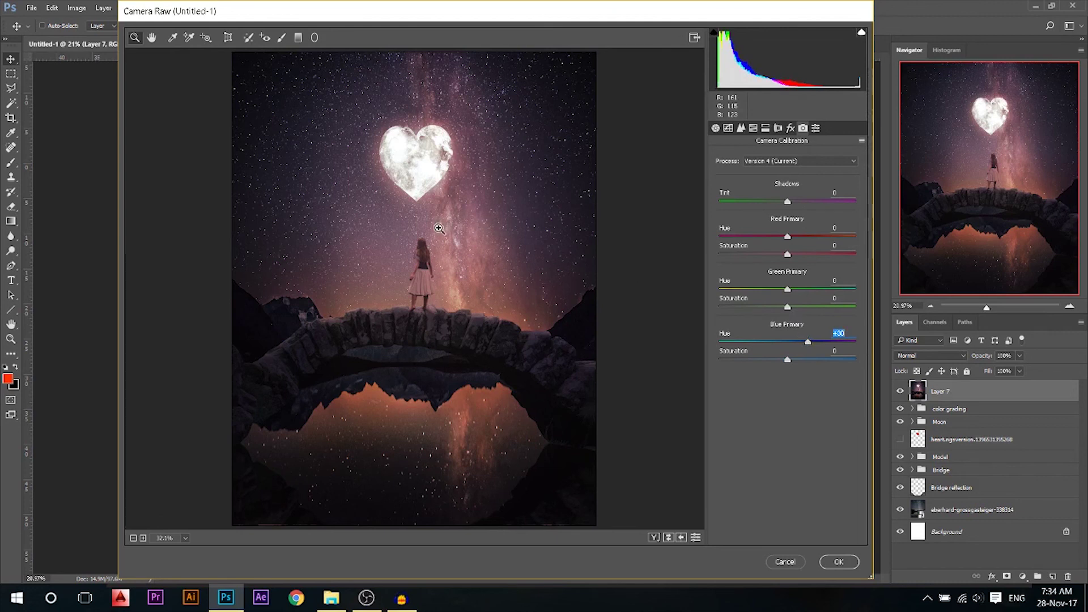
scroll(439, 229, down, 3)
drag(810, 340, 770, 339)
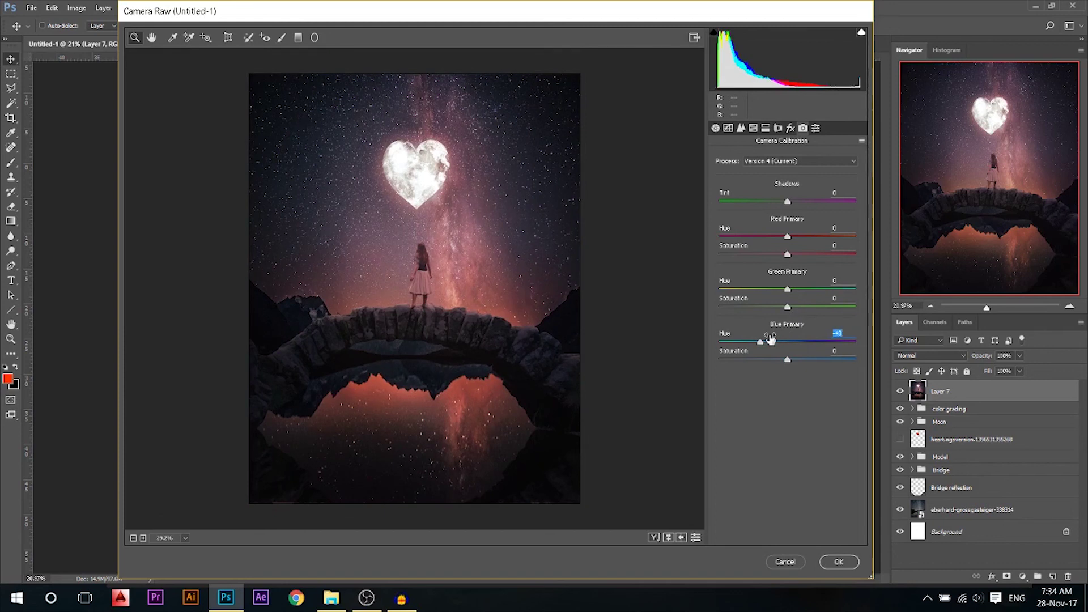
drag(760, 341, 779, 340)
Set the Green Primary hue to -10 and the Red Primary hue to +11, and apply the Camera Raw filter
mouse_move(787, 289)
mouse_down()
mouse_move(808, 287)
mouse_move(777, 290)
mouse_move(788, 289)
mouse_up()
mouse_move(792, 235)
mouse_down()
mouse_move(832, 232)
mouse_move(773, 240)
mouse_up()
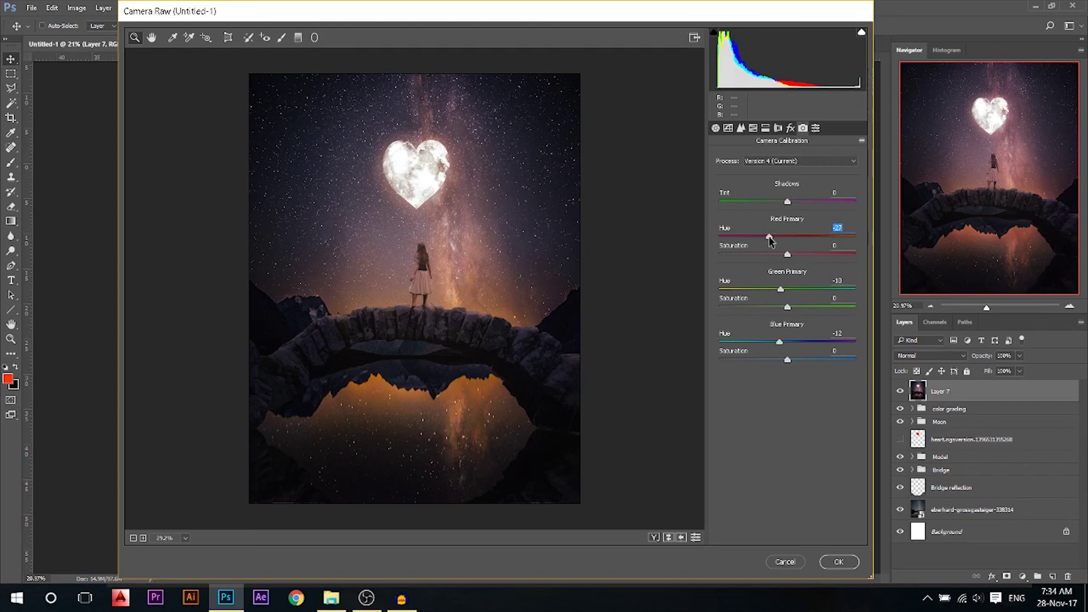
drag(772, 240, 799, 240)
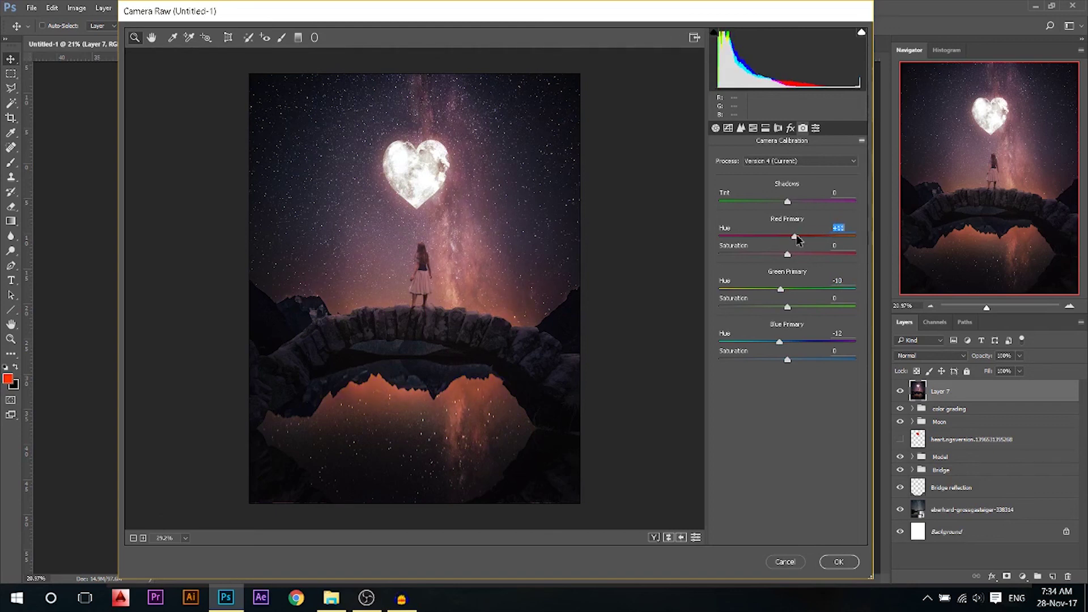
click(839, 560)
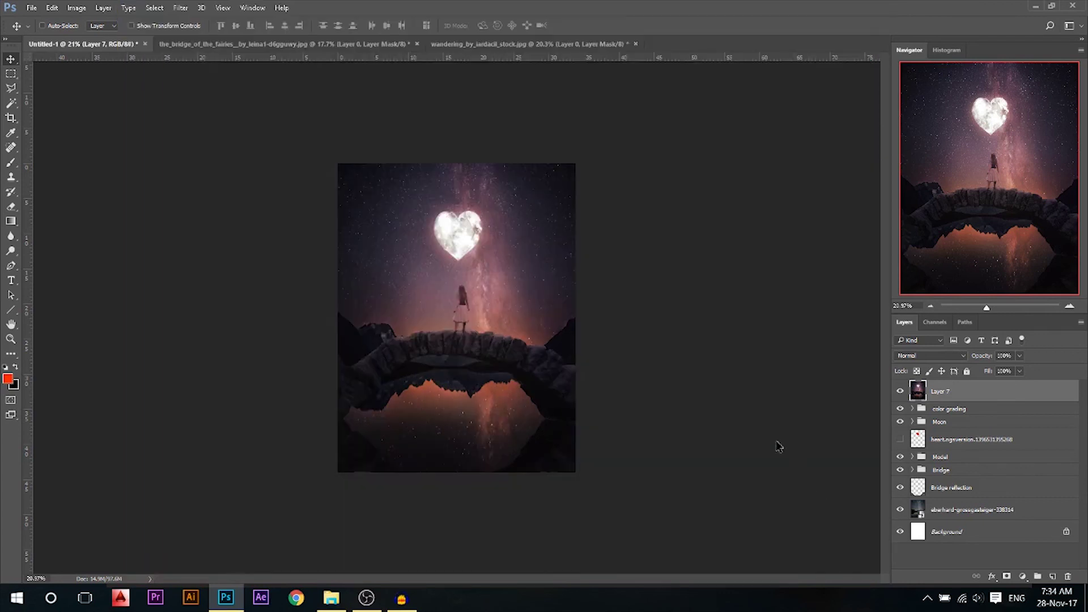